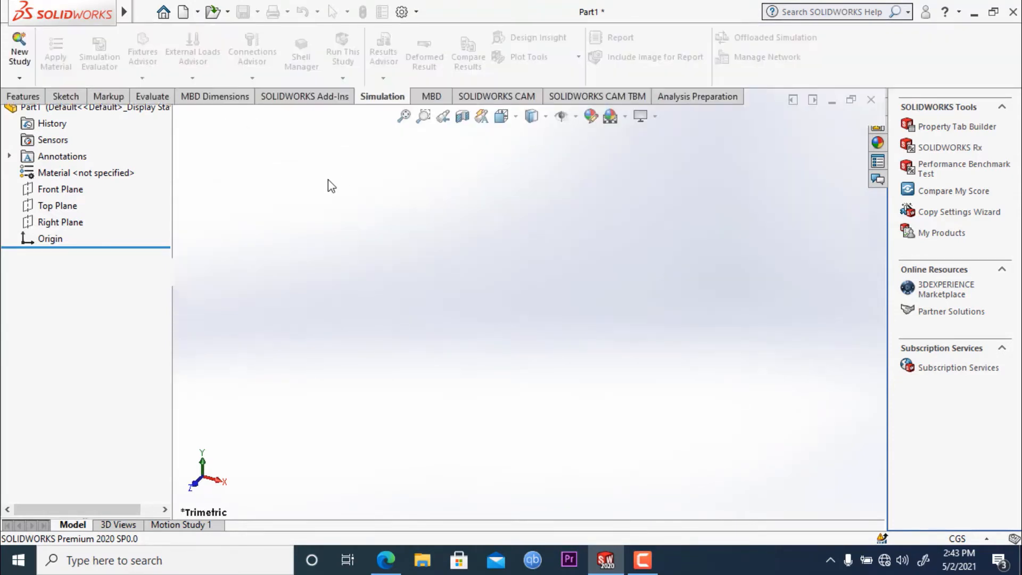
- Set the part's unit system to MMGS (millimeter, gram, second)
left_click(66, 96)
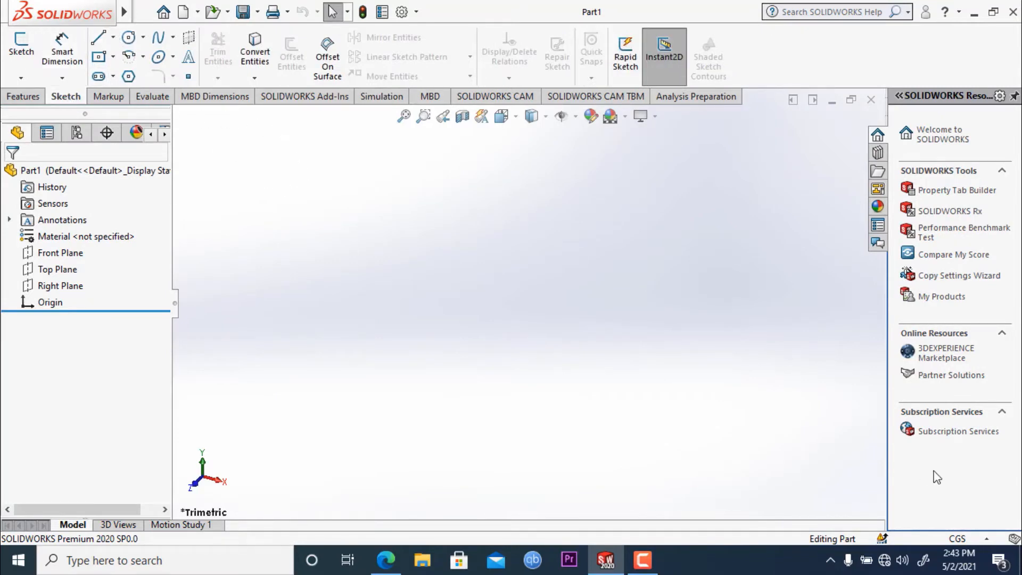
left_click(967, 540)
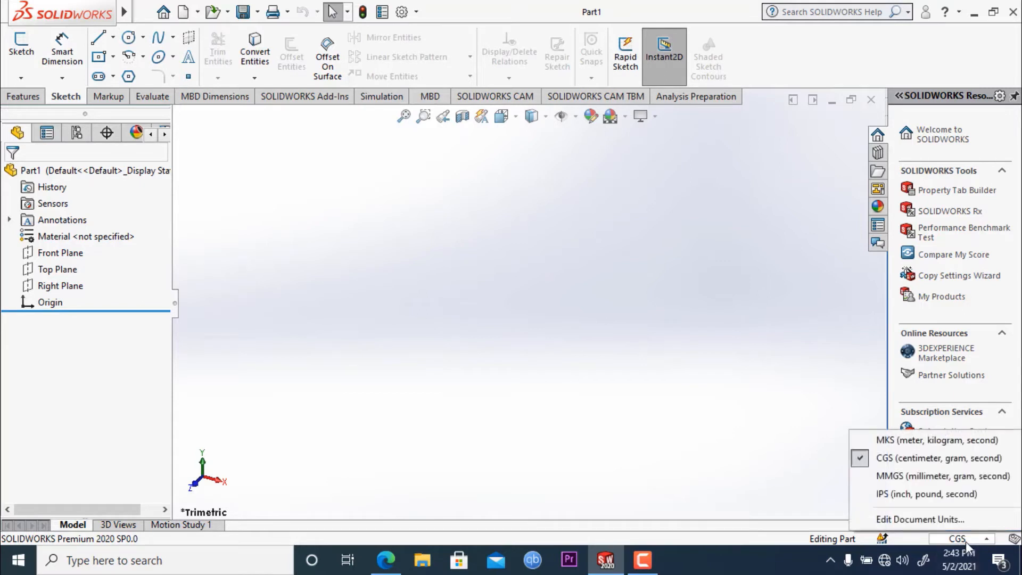
left_click(913, 477)
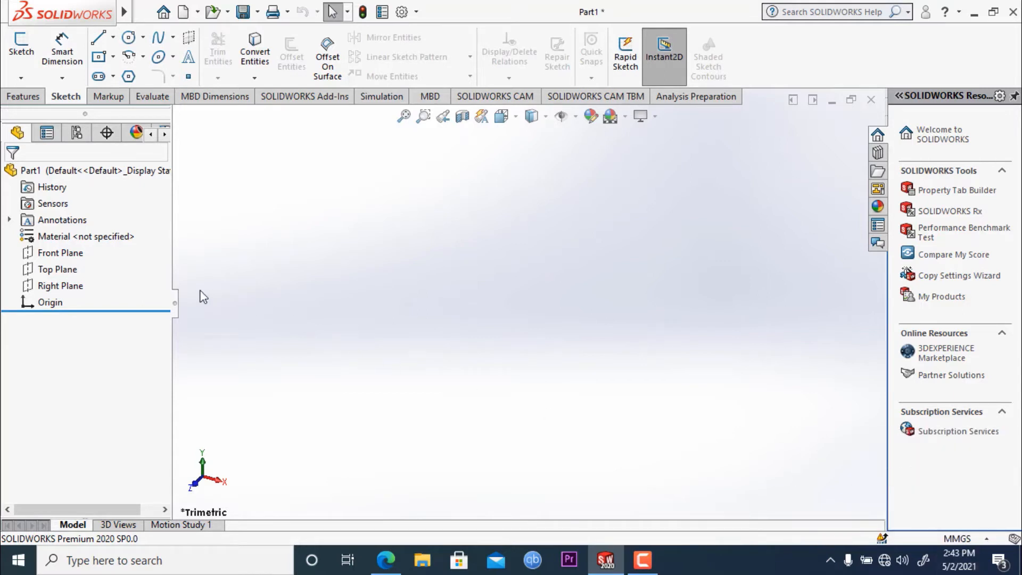
- Sketch an open four-line chain on the Right Plane: a vertical about 53 mm, a diagonal about 42 mm, a horizontal about 35 mm and a diagonal about 30 mm
left_click(65, 288)
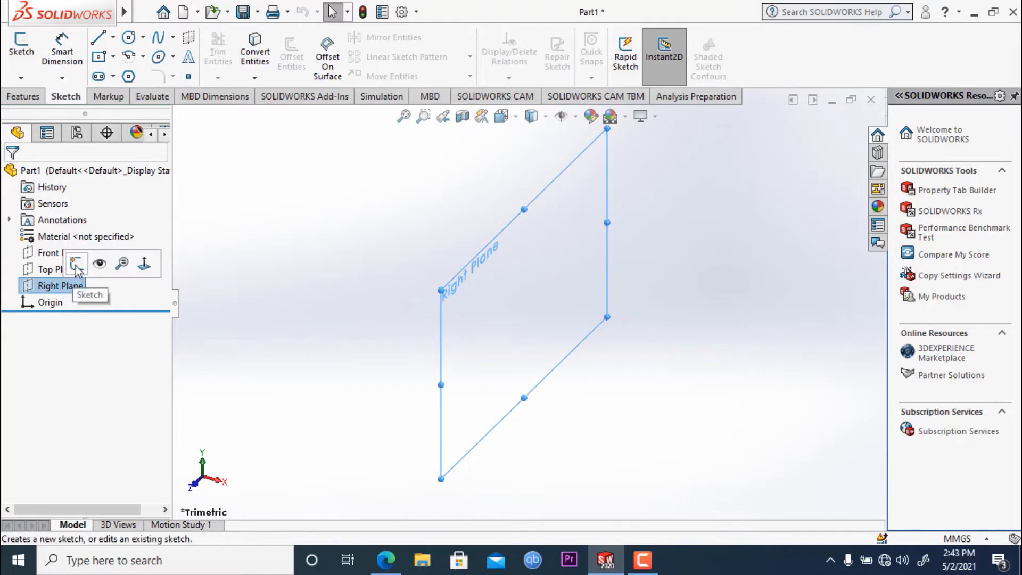
left_click(76, 265)
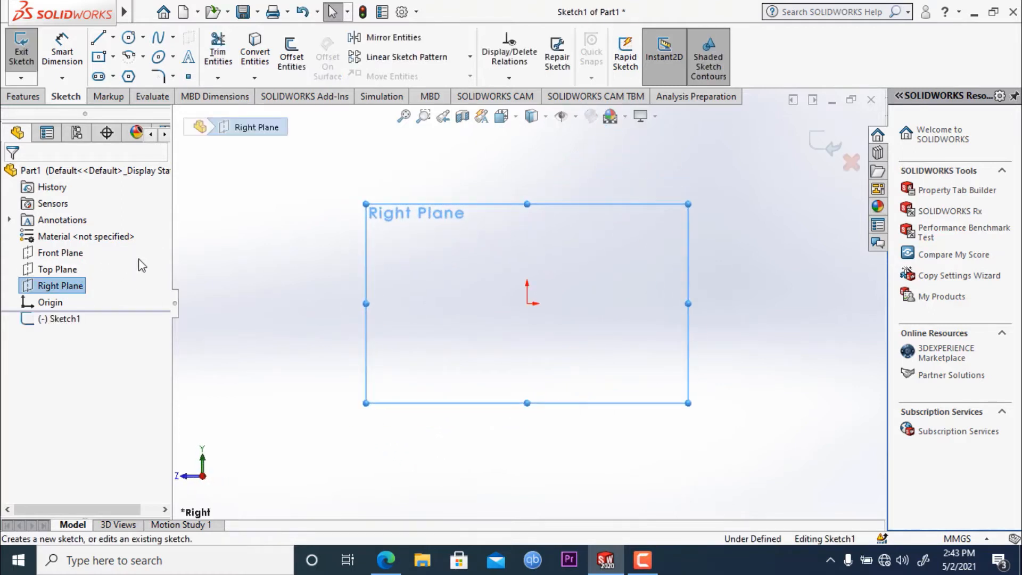
mouse_move(110, 18)
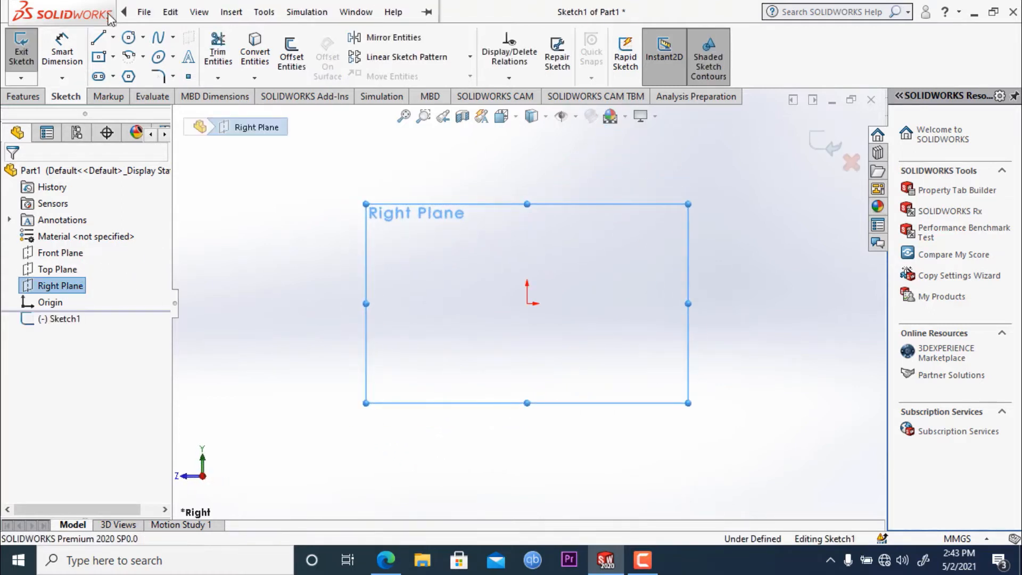
left_click(99, 39)
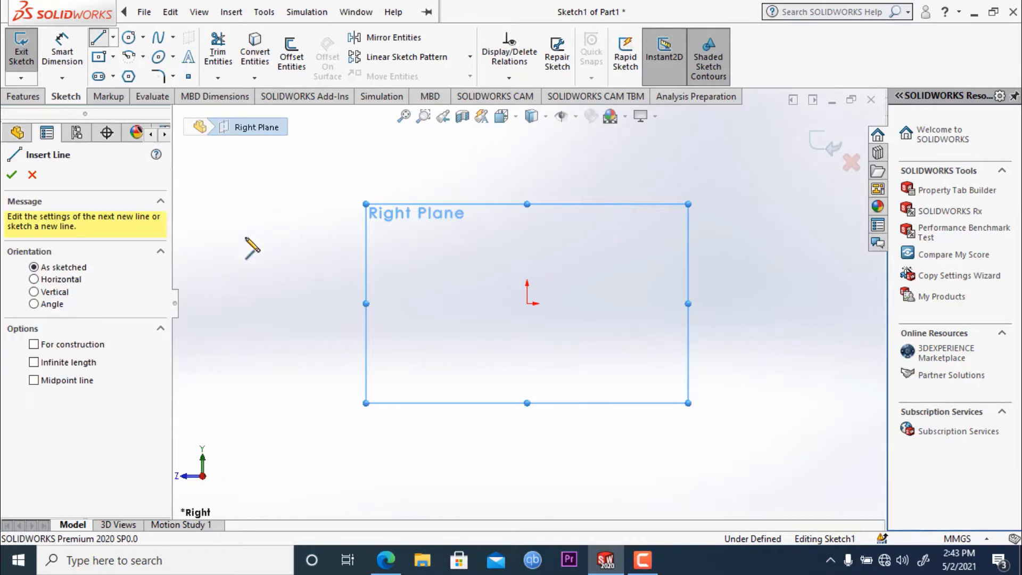
left_click(569, 226)
left_click(570, 322)
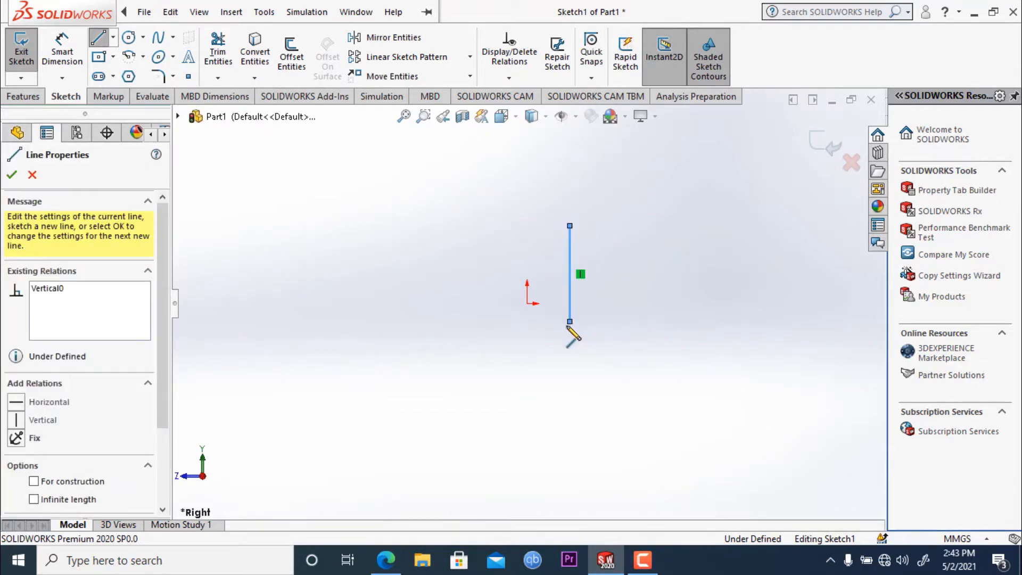
left_click(514, 378)
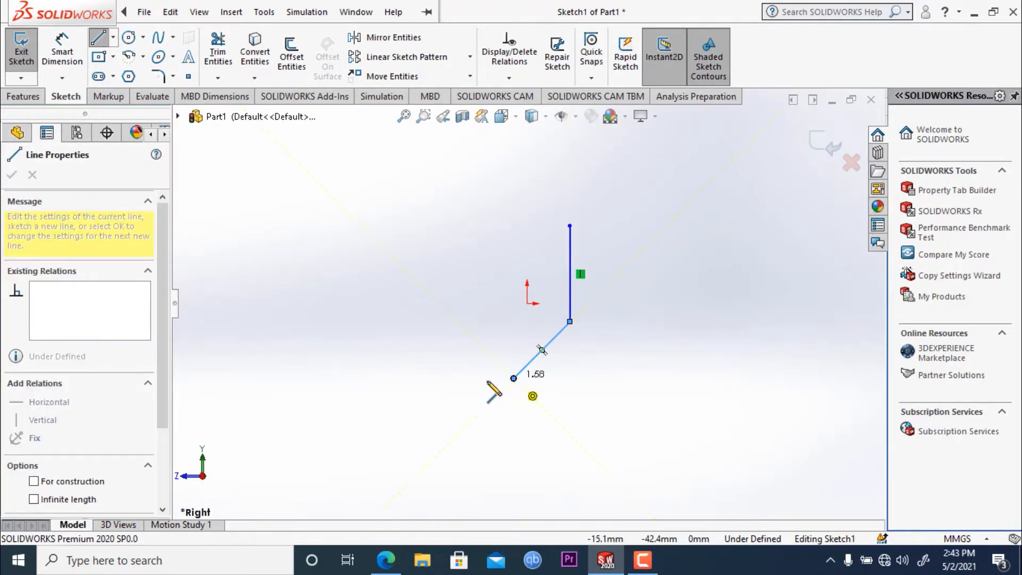
left_click(447, 379)
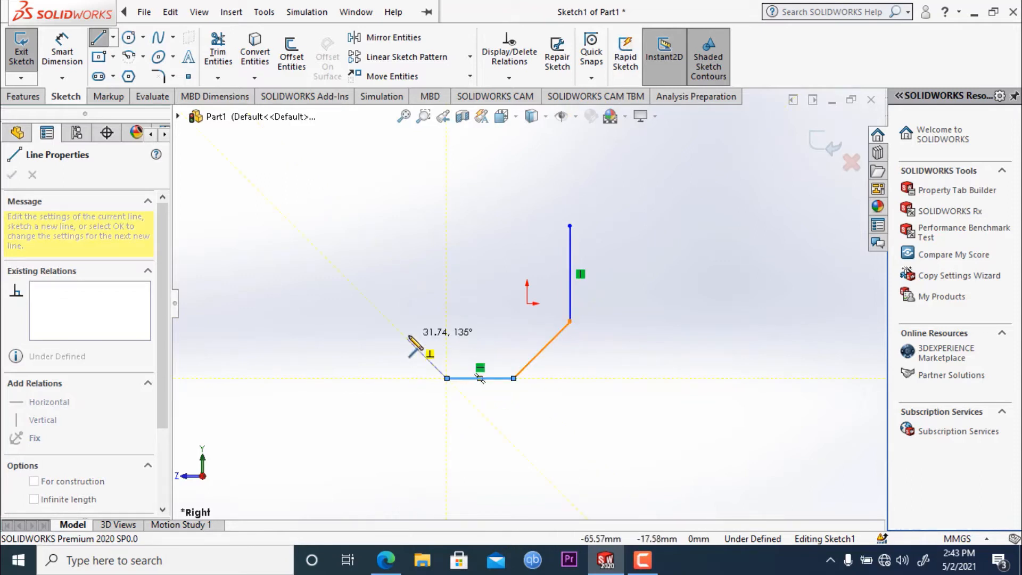
left_click(406, 337)
key("Escape")
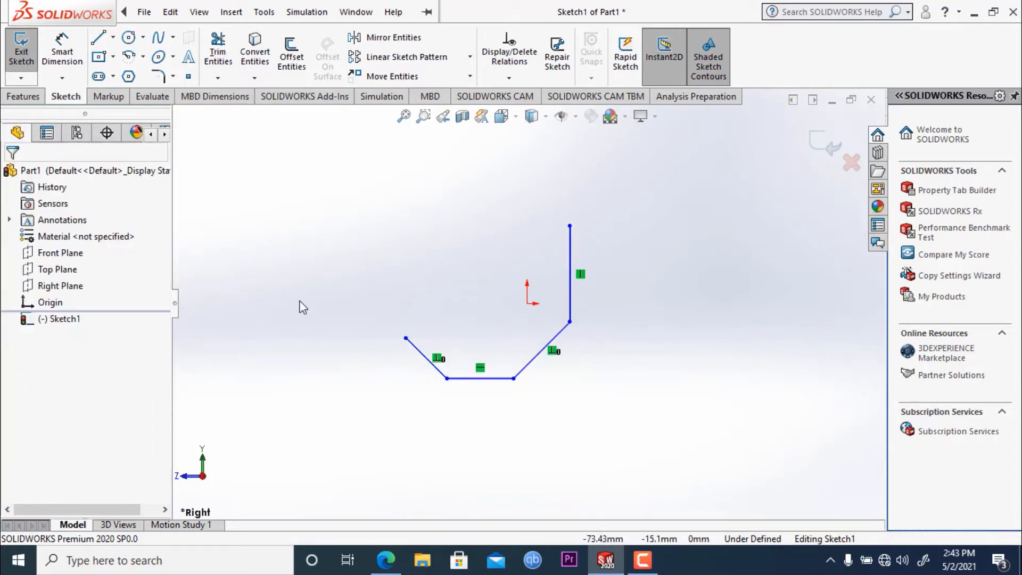
- Dimension the vertical line to 50 mm and the diagonal line joined to its lower end to 45 mm
left_click(62, 56)
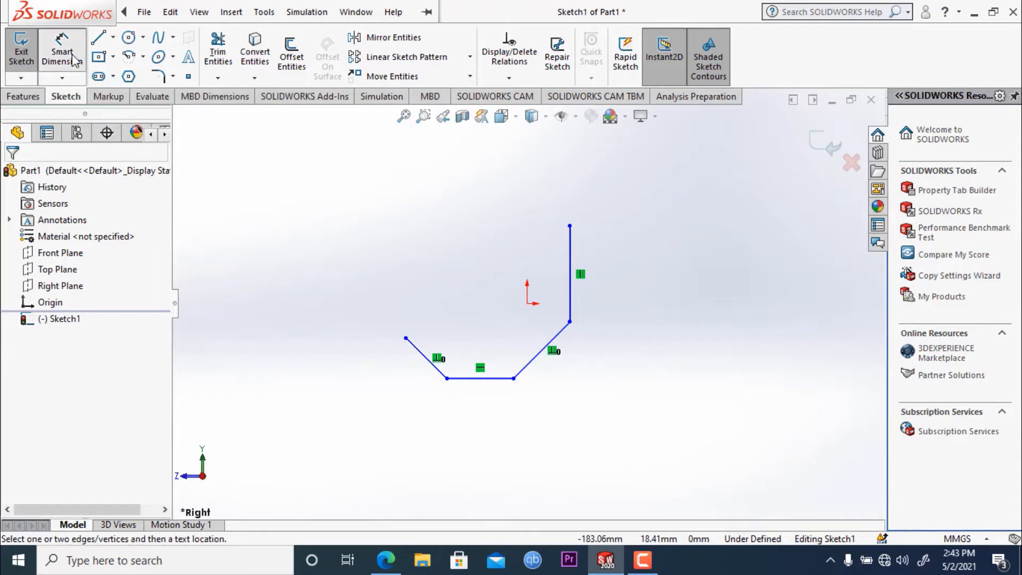
left_click(576, 280)
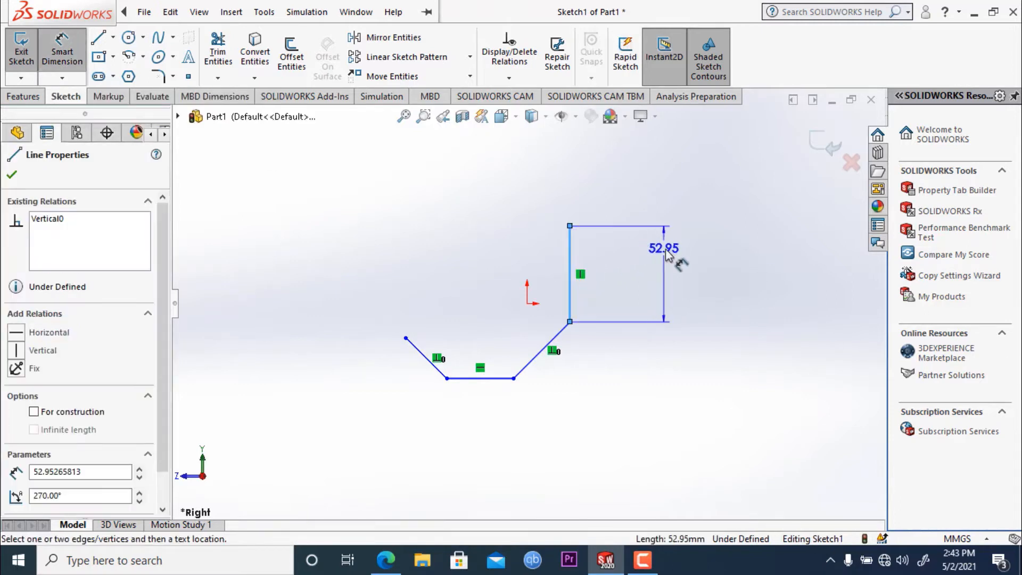
left_click(668, 254)
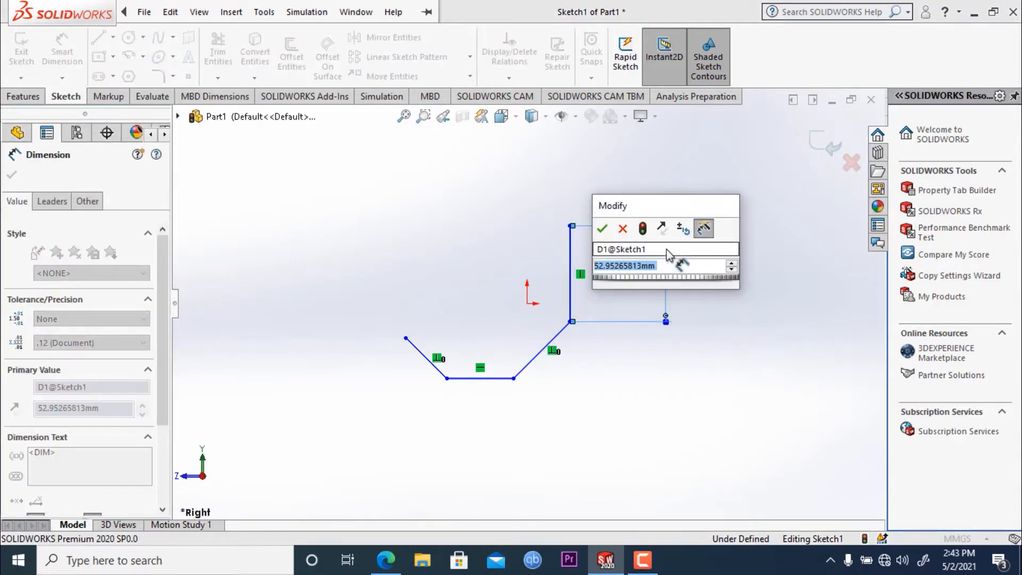
type("50")
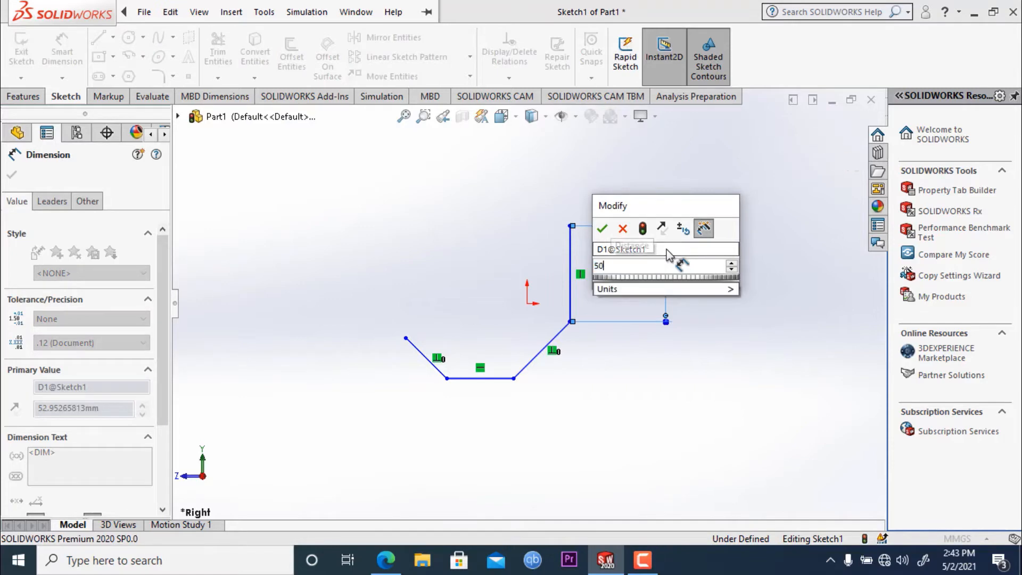
key("Return")
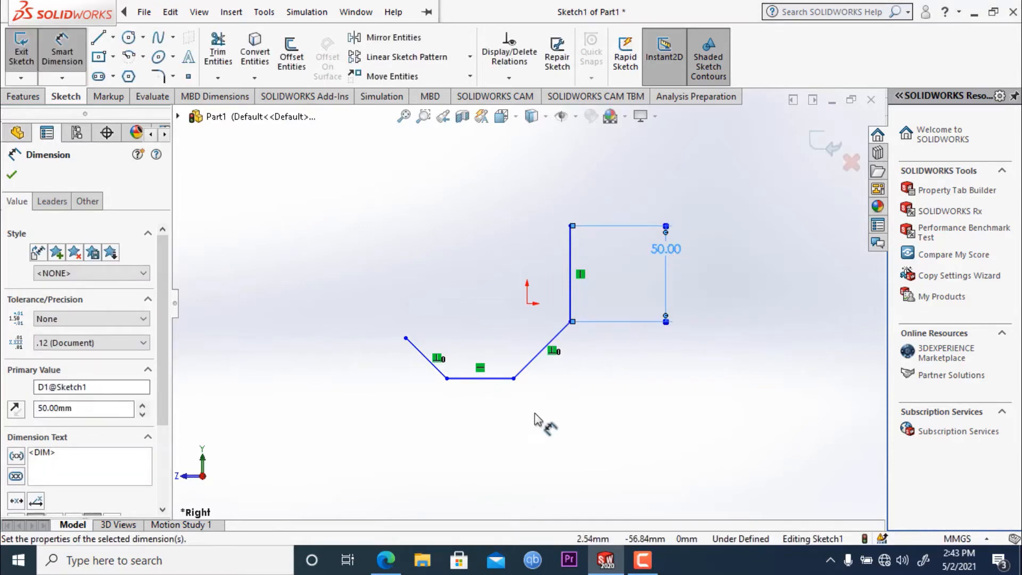
left_click(534, 360)
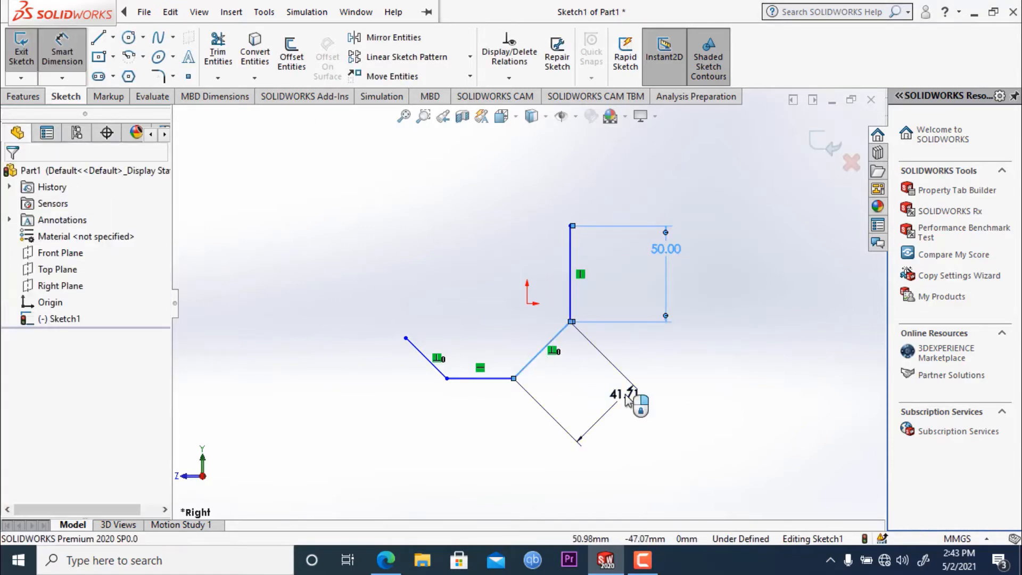
left_click(635, 402)
type("45")
key("Return")
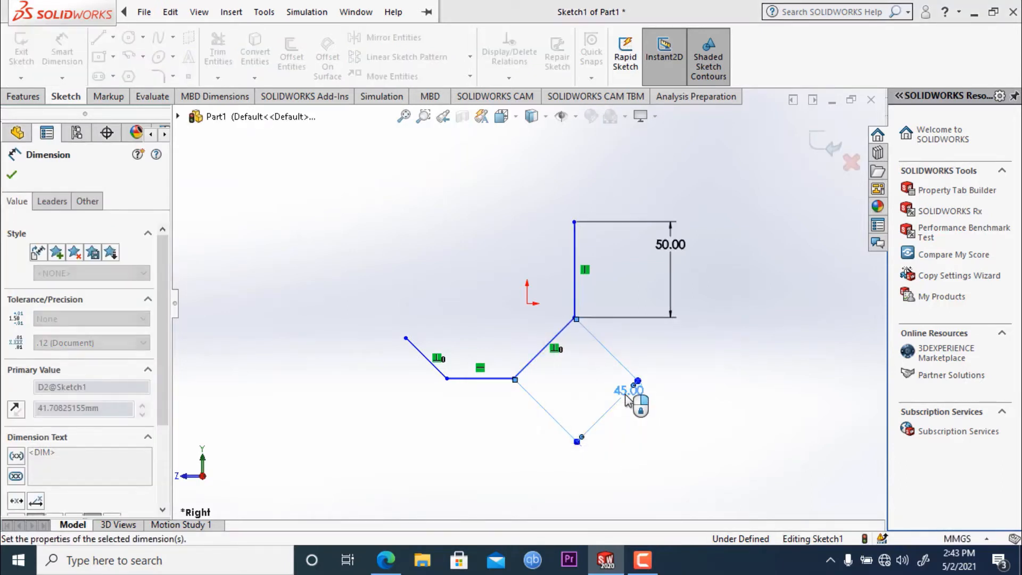
- Dimension the bottom horizontal line and the diagonal rising from its free end to 35 mm each
left_click(468, 379)
left_click(459, 449)
type("35")
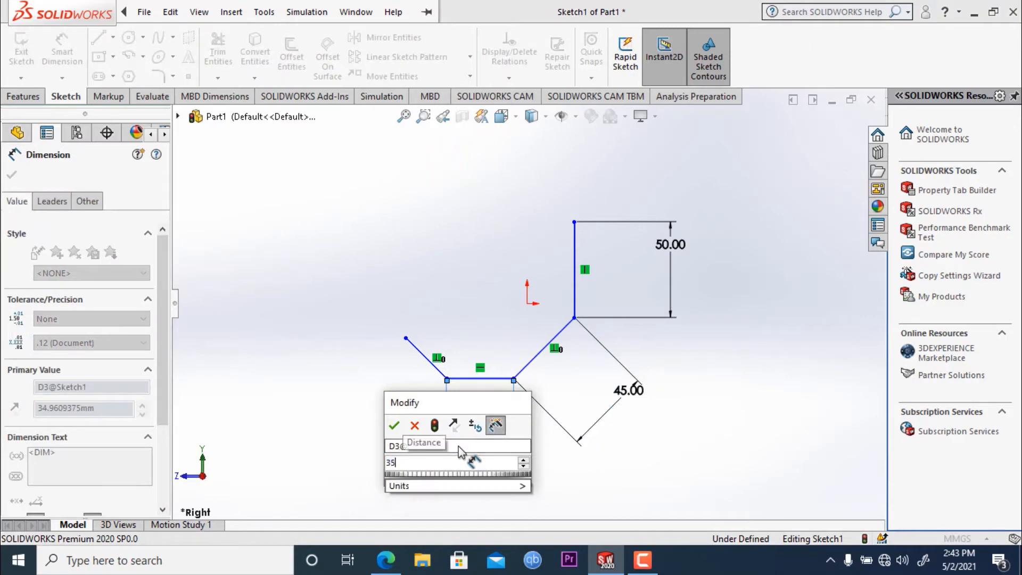
key("Return")
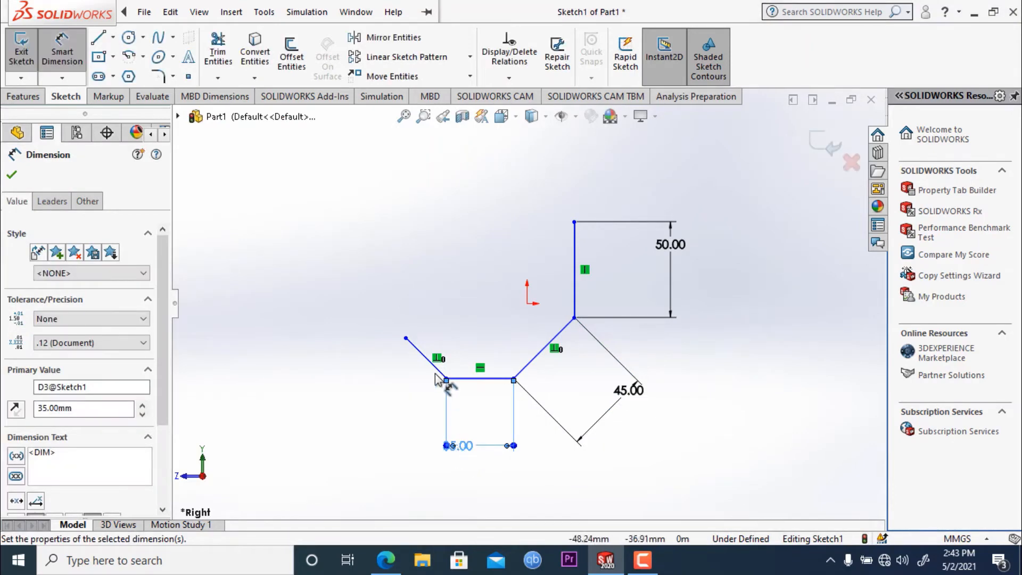
left_click(430, 360)
left_click(349, 403)
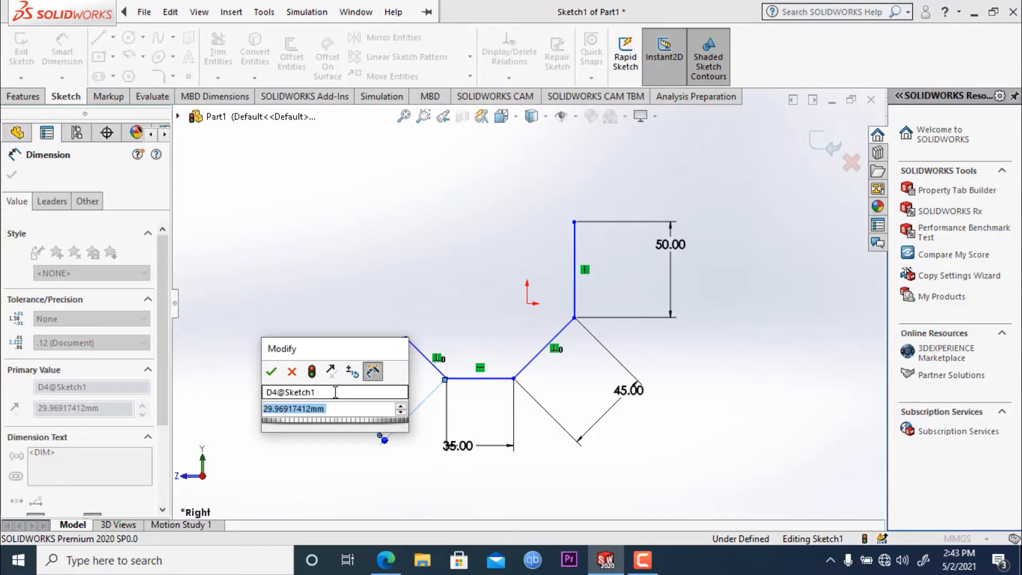
type("35")
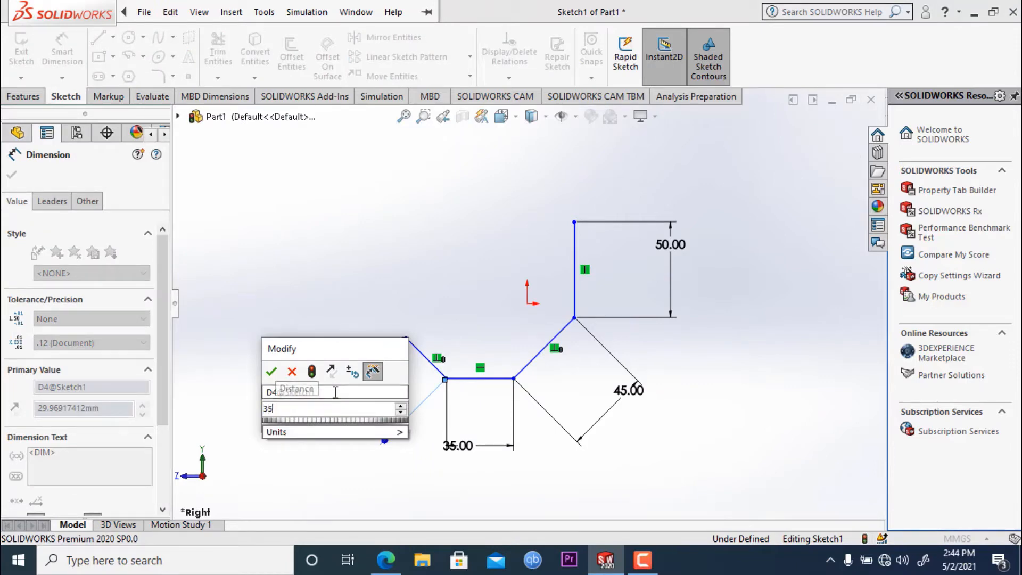
key("Return")
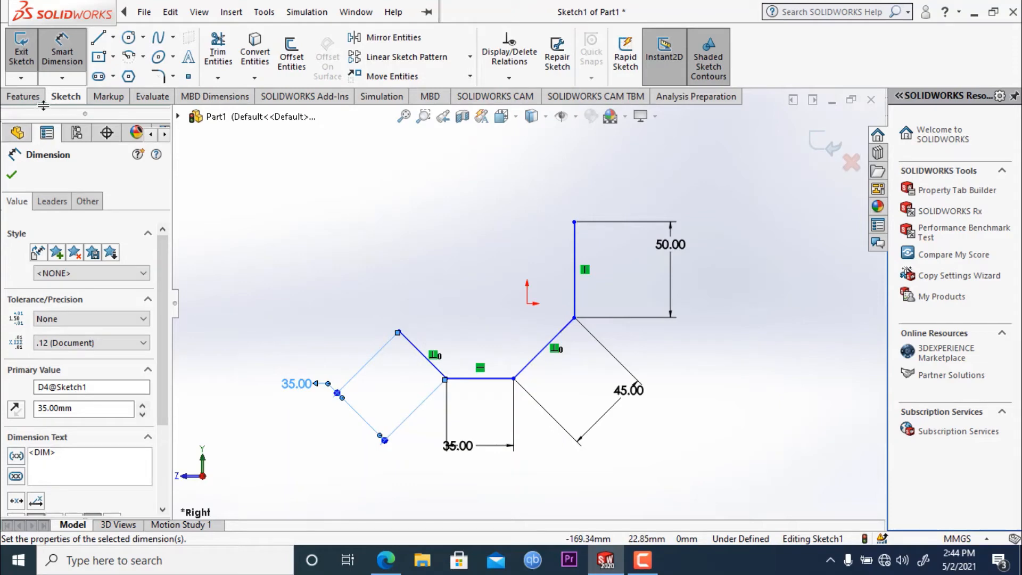
- Sketch a horizontal line about 49 mm long from the vertical line's upper end, running toward the open side of the profile
left_click(99, 38)
left_click(575, 222)
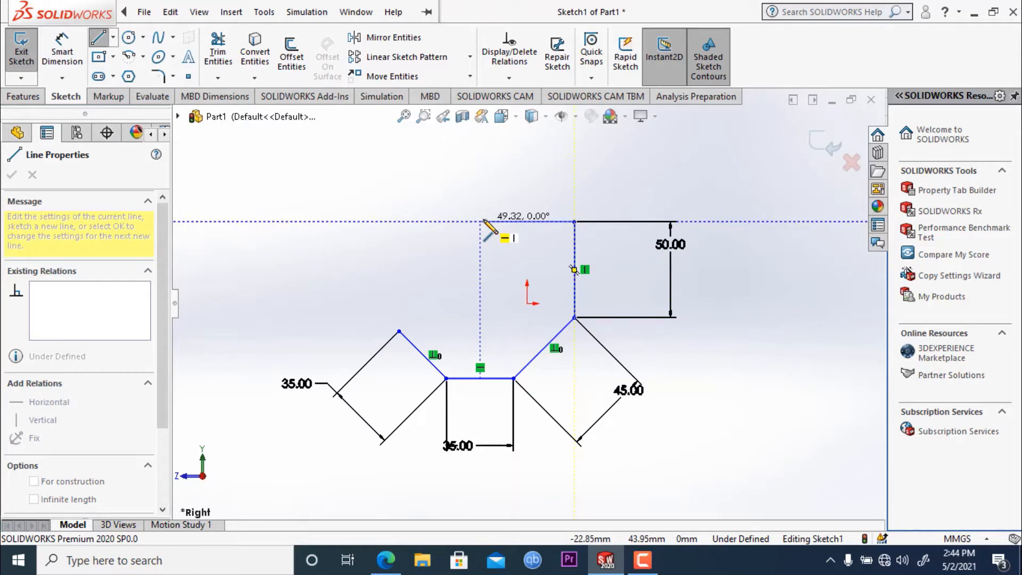
left_click(481, 221)
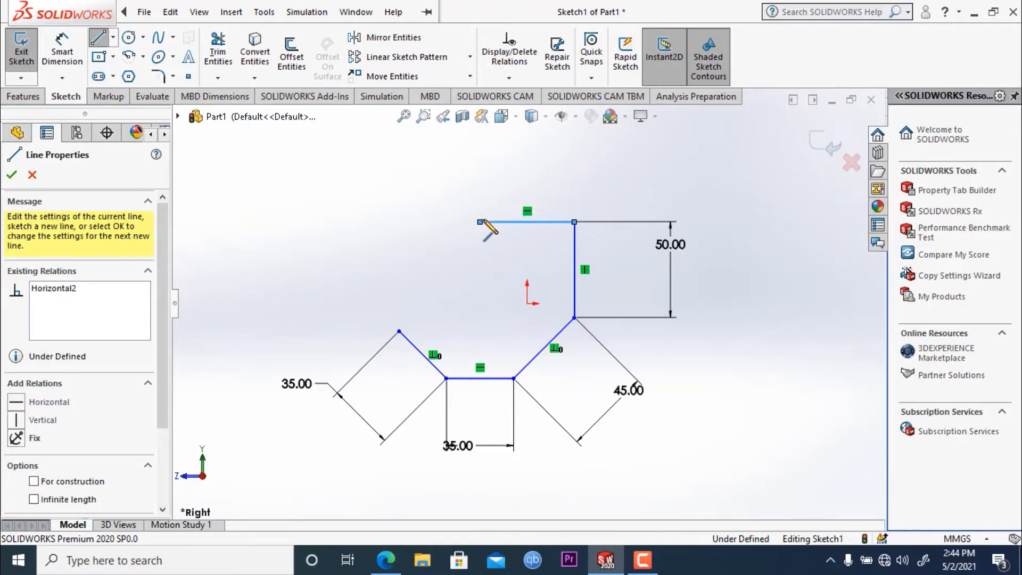
key("Escape")
- Dimension the upper horizontal line to 75 mm
left_click(61, 51)
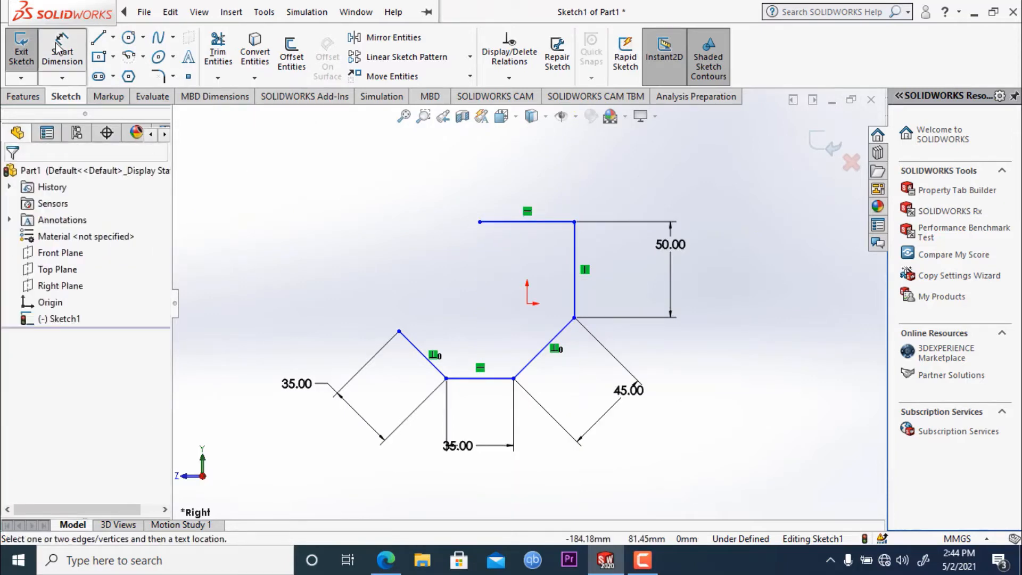
left_click(525, 222)
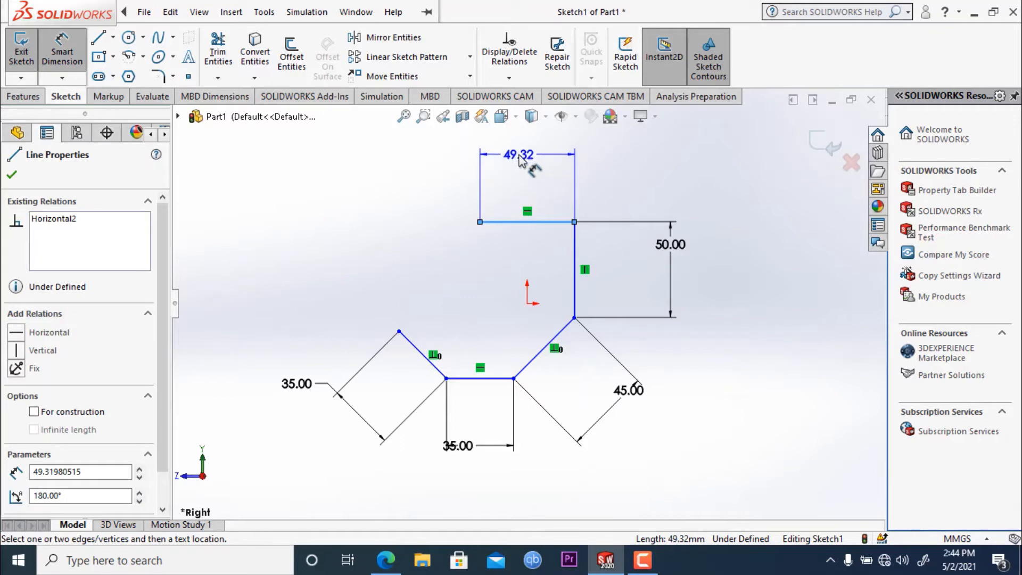
left_click(519, 160)
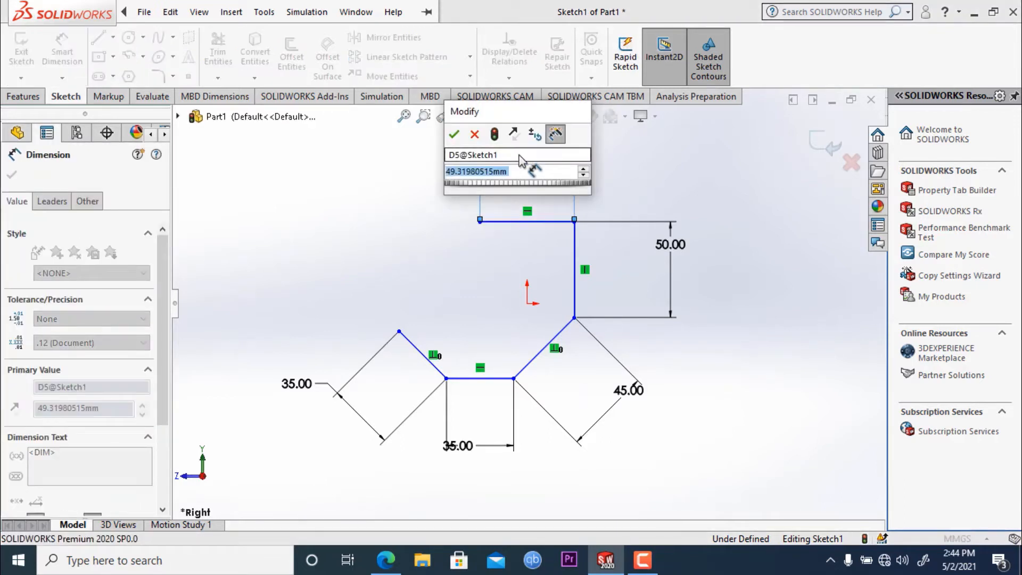
type("75")
key("Return")
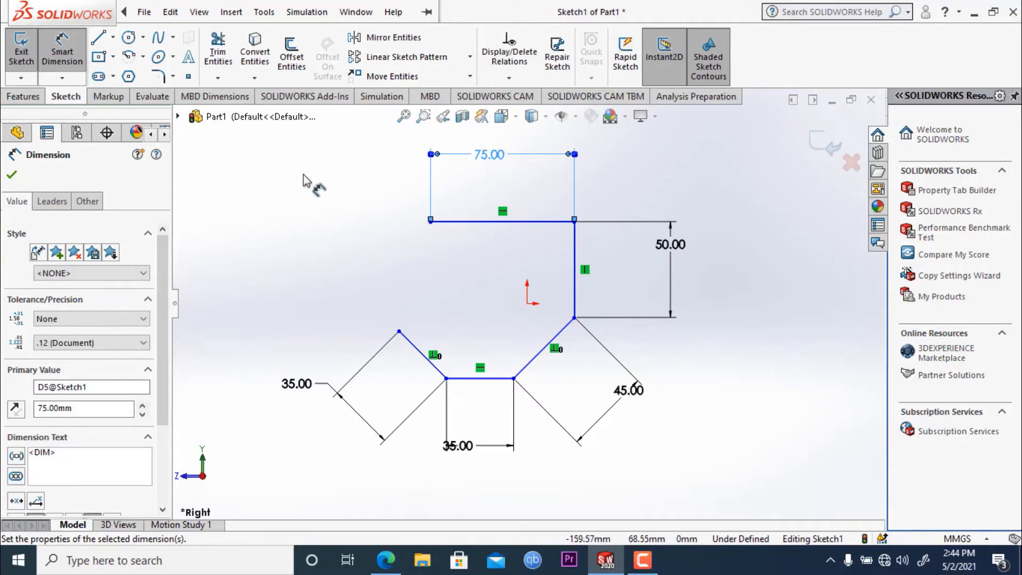
- Change the upper horizontal line's length dimension to 80 mm
double_click(503, 158)
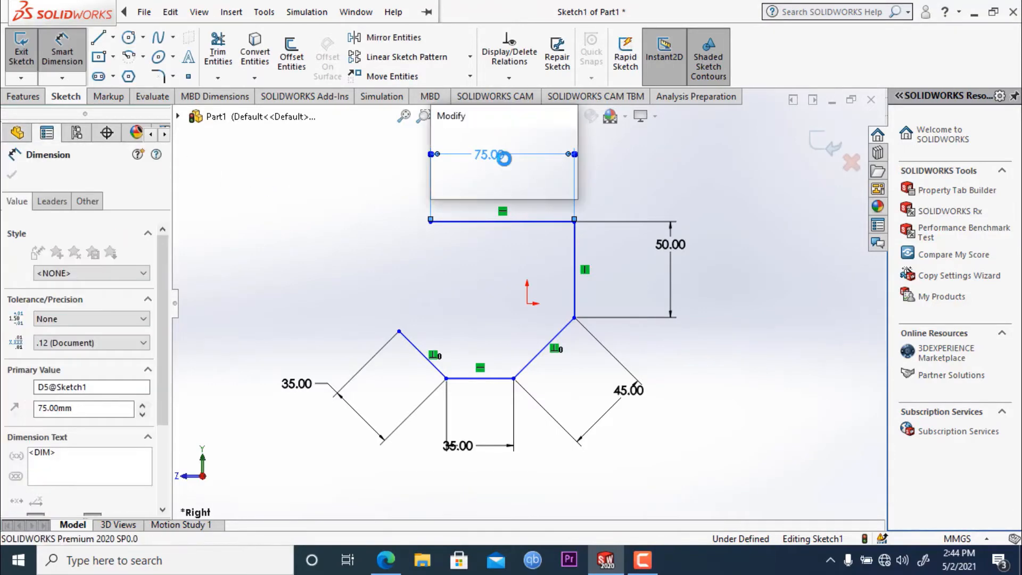
type("80")
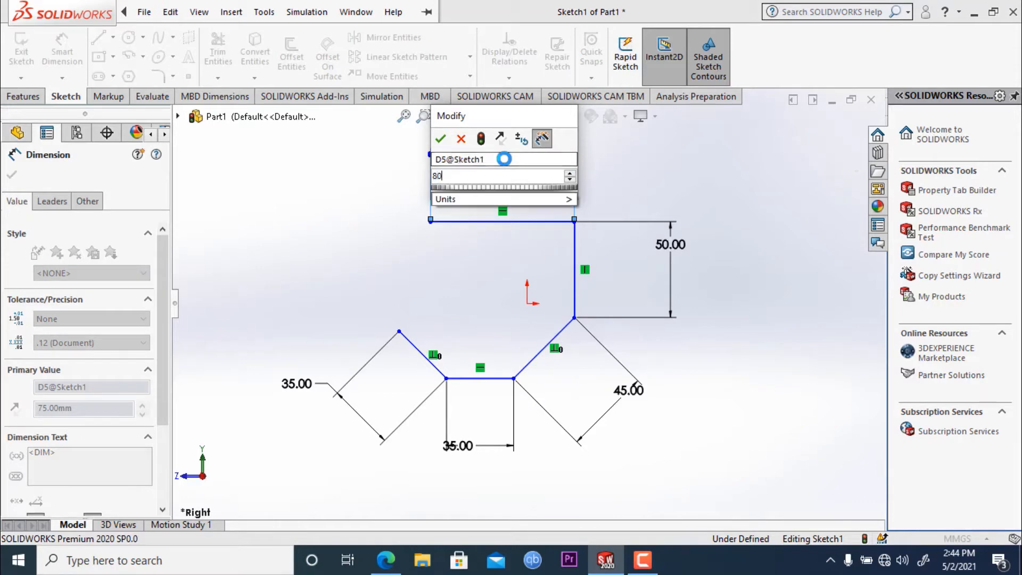
key("Return")
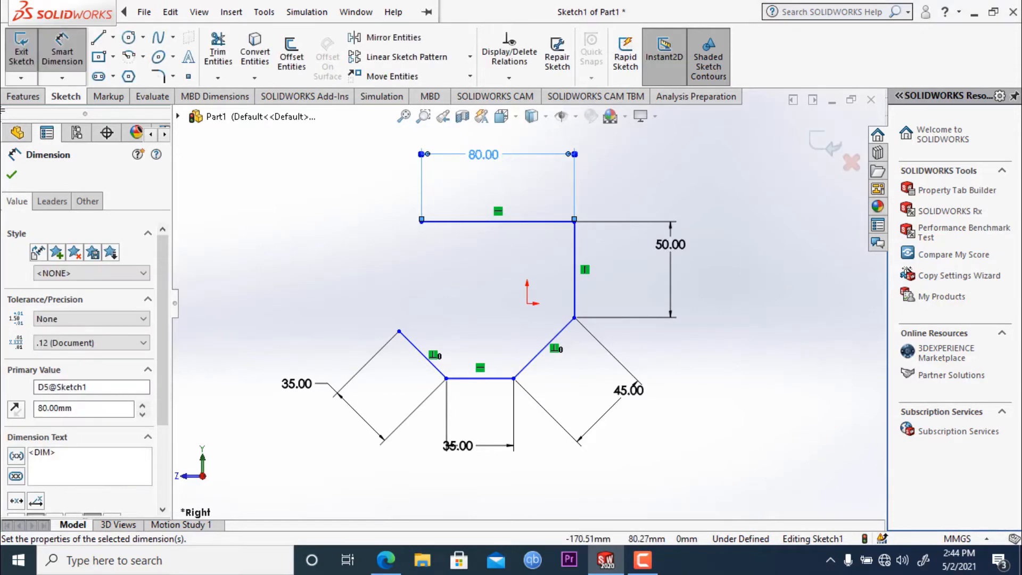
left_click(10, 173)
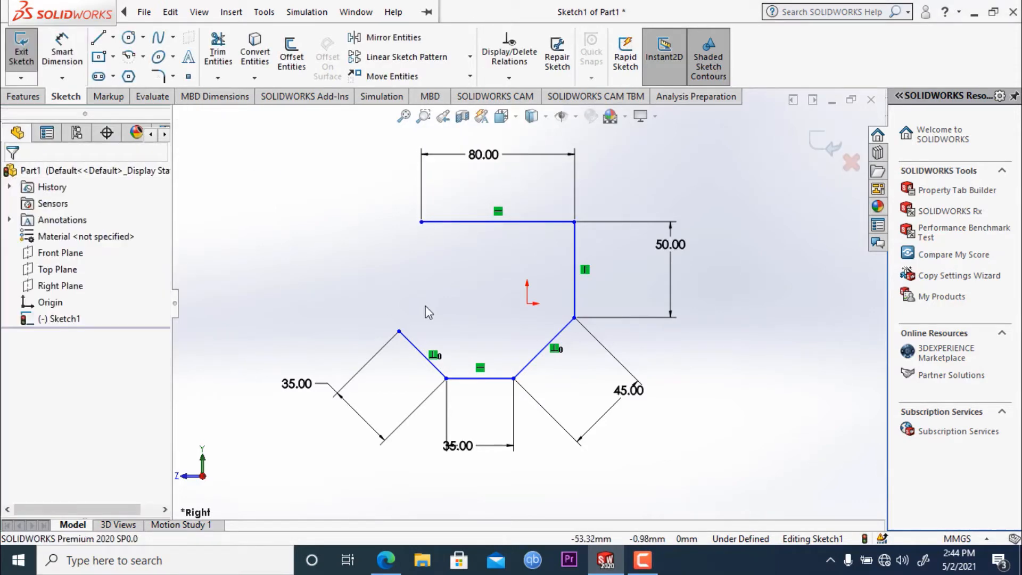
- Add a 135° angle dimension between the vertical line and the adjoining 45 mm diagonal
left_click(73, 65)
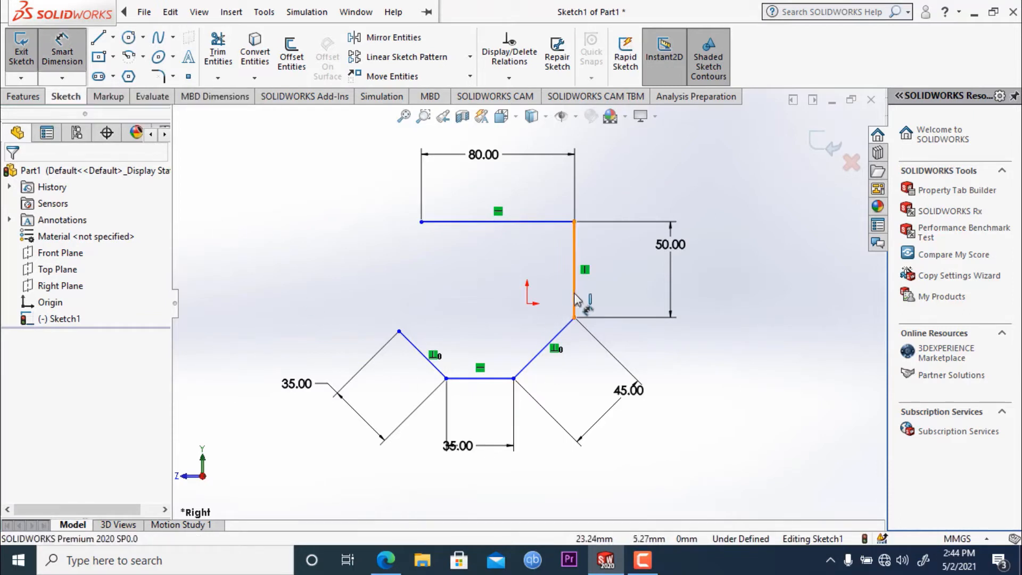
left_click(579, 295)
left_click(563, 328)
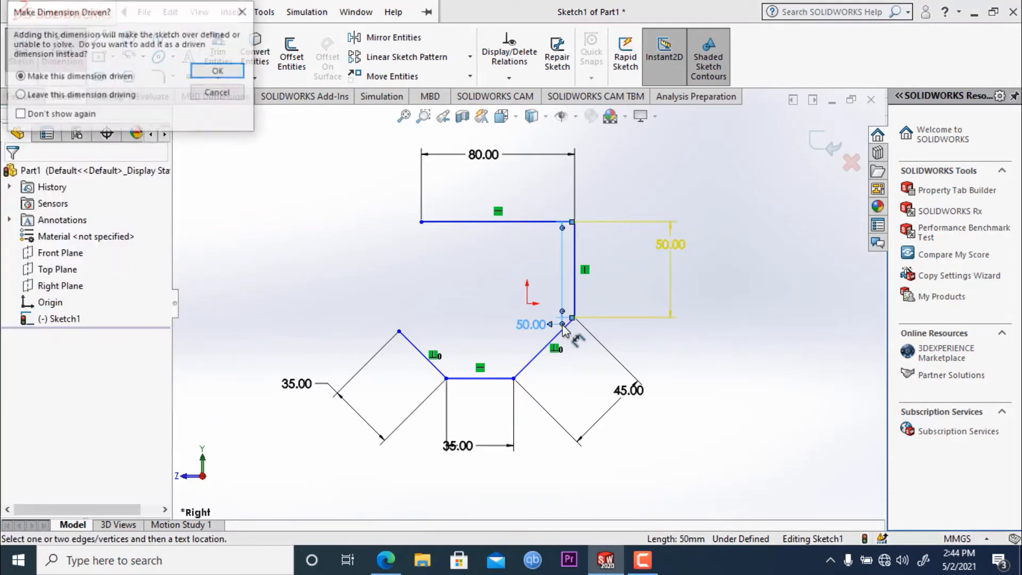
key("Escape")
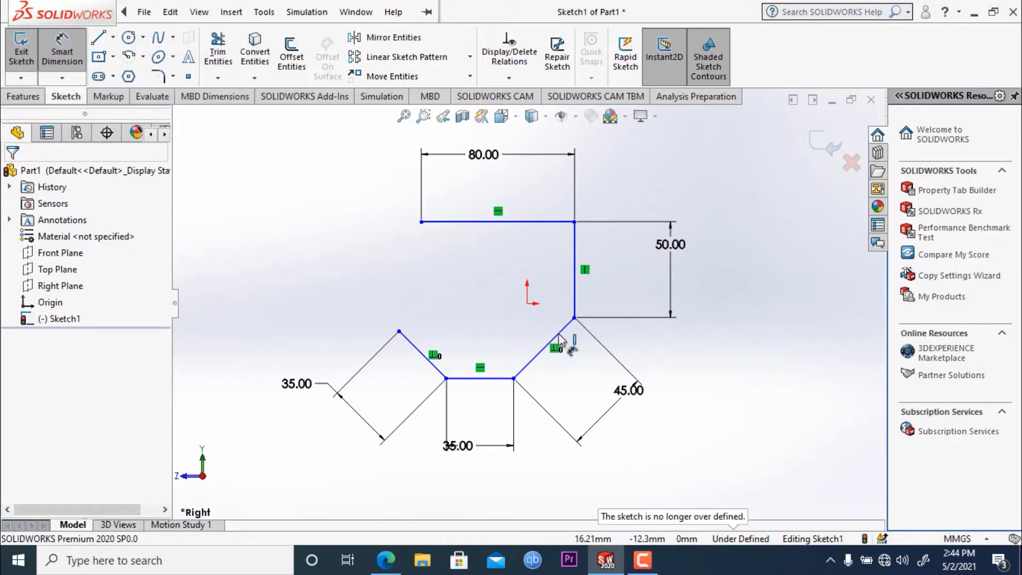
left_click(559, 333)
left_click(575, 291)
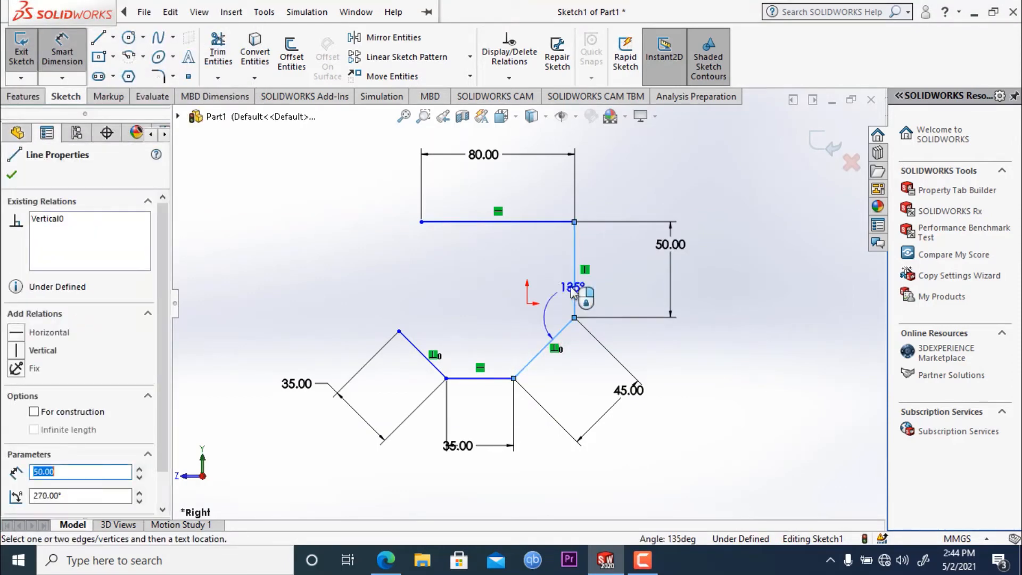
left_click(504, 275)
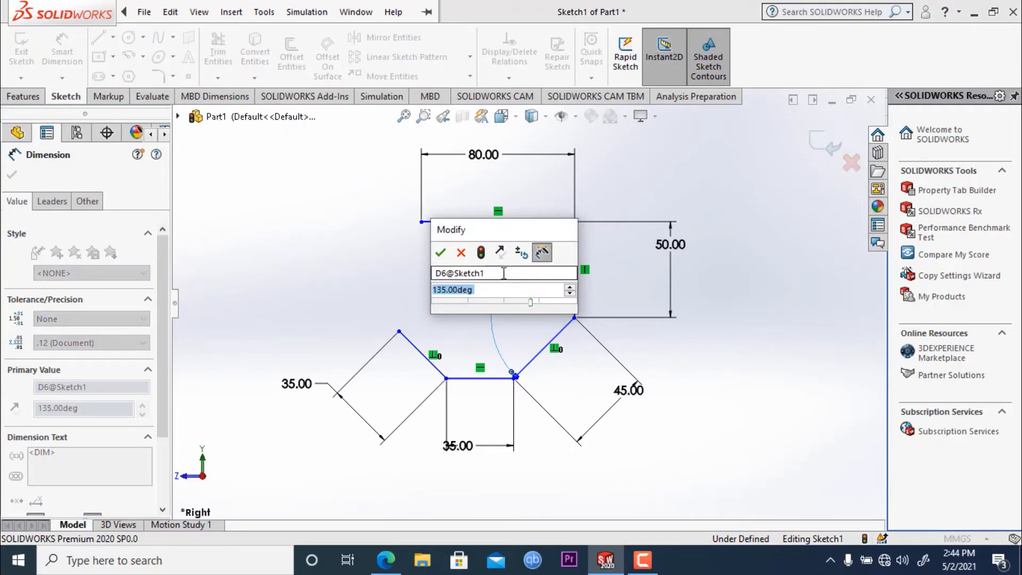
left_click(441, 253)
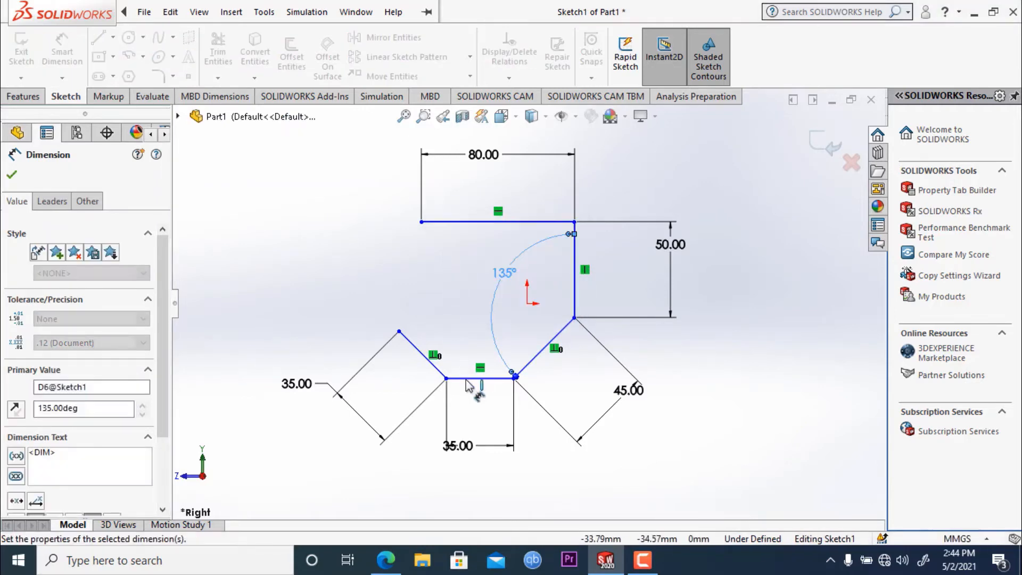
left_click(486, 380)
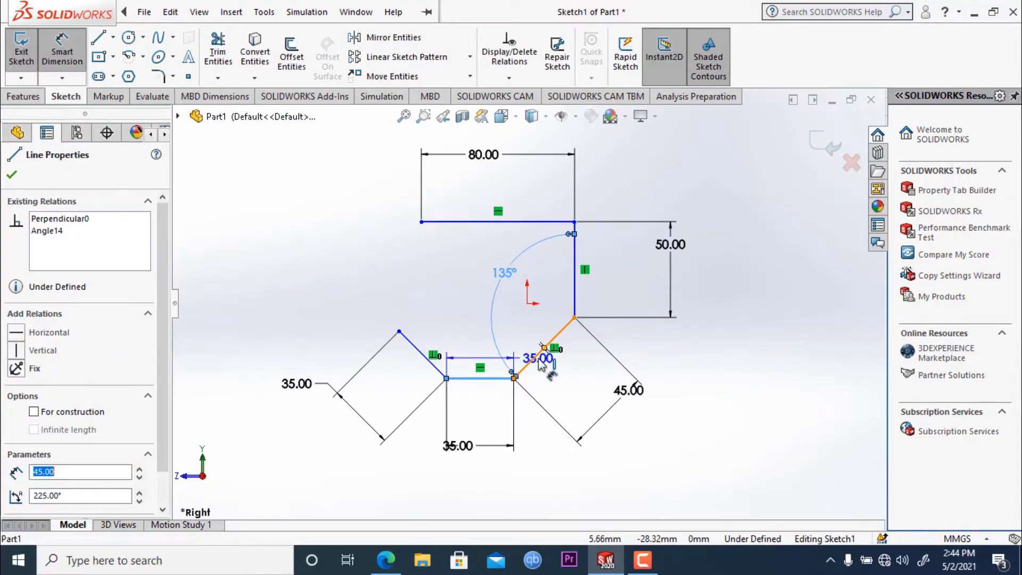
key("Escape")
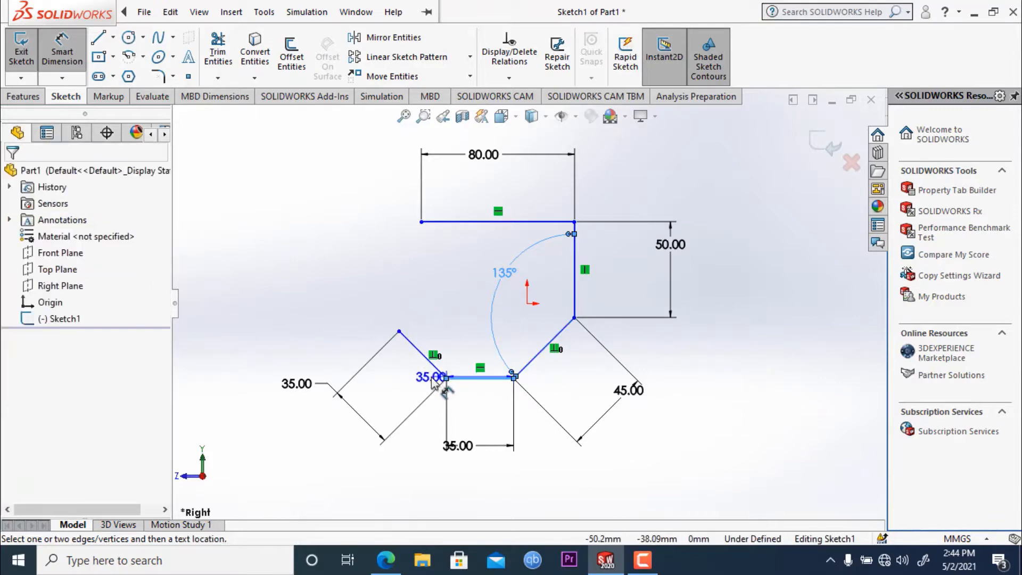
key("Escape")
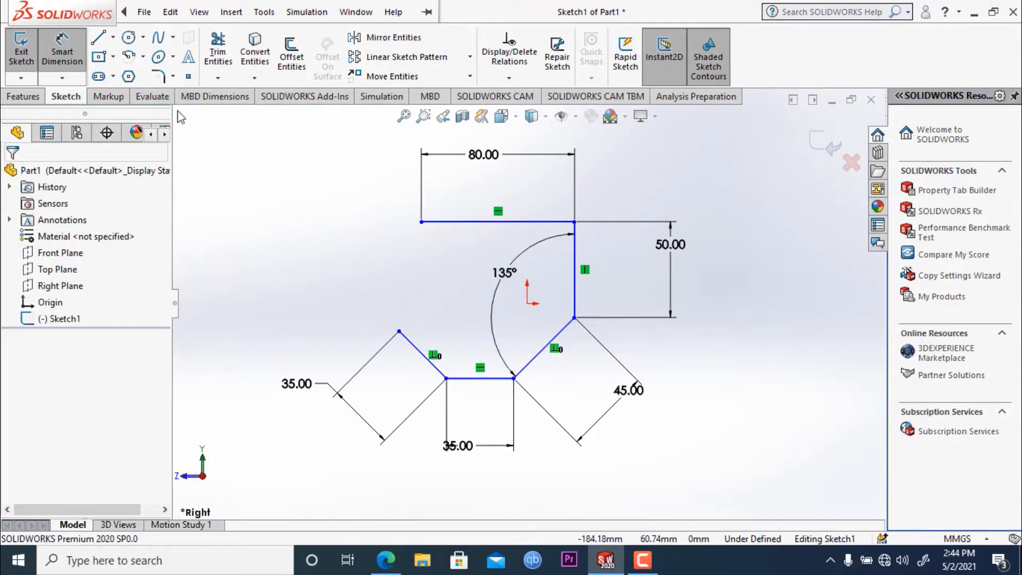
left_click(467, 379)
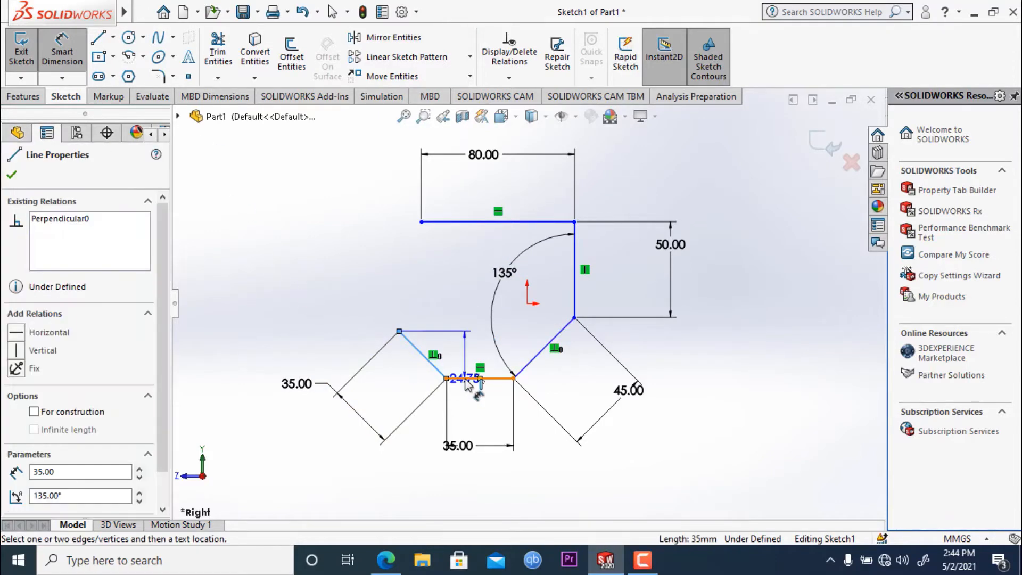
left_click(426, 358)
key("Escape")
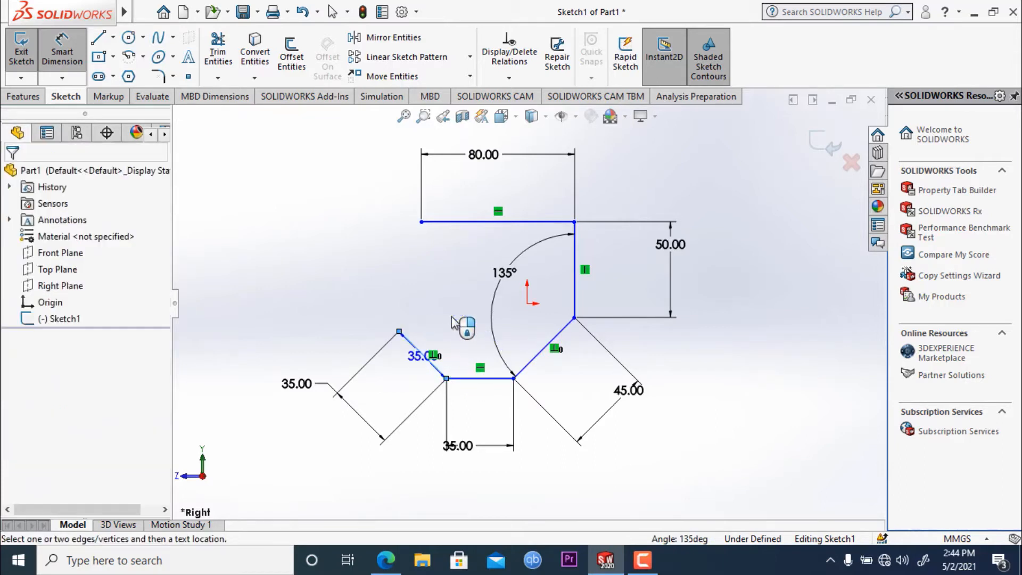
key("Escape")
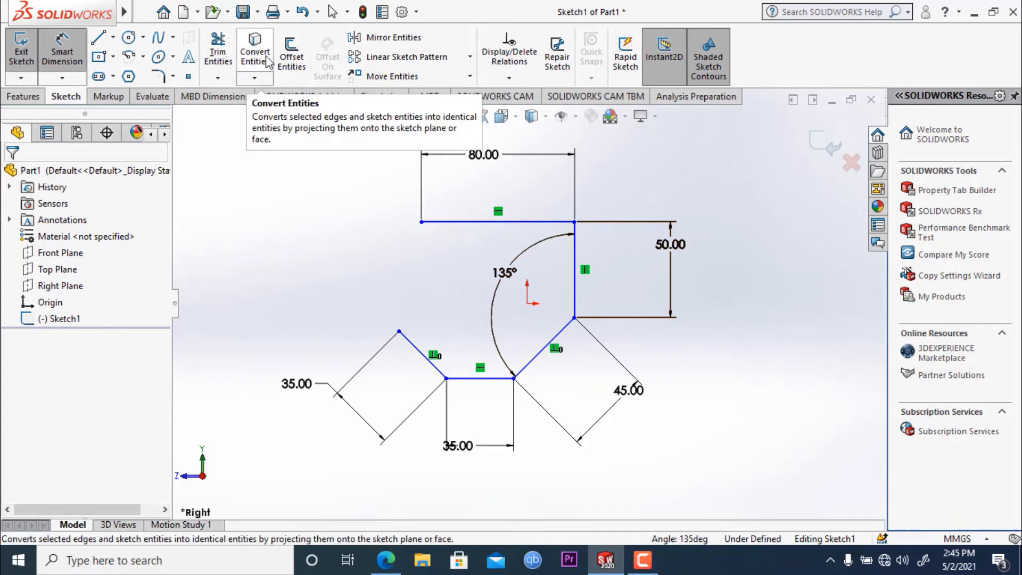
- Offset the whole chain of lines 3 mm toward the inside of the profile, using the reversed direction and adding the dimension
left_click(301, 60)
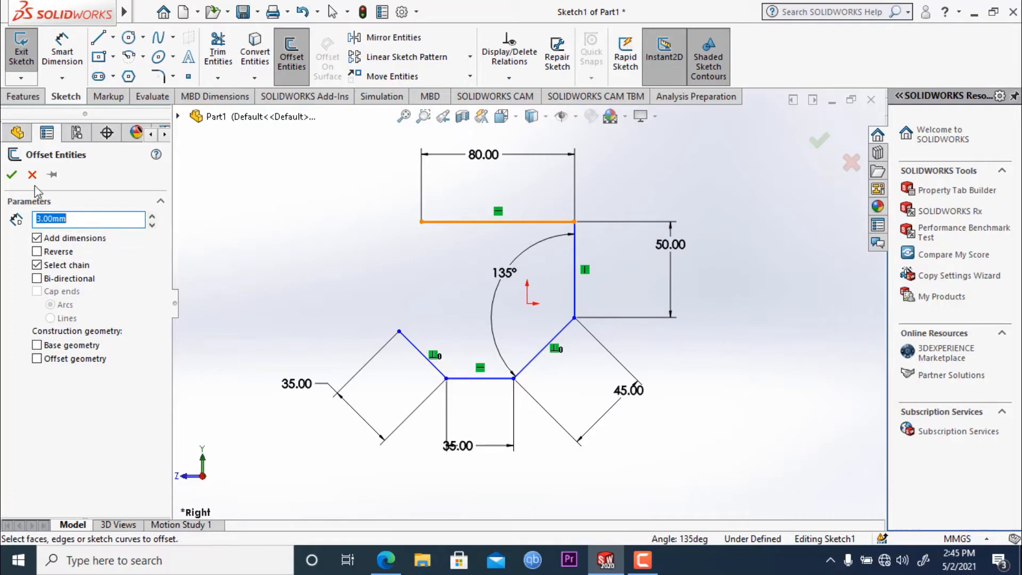
left_click(513, 228)
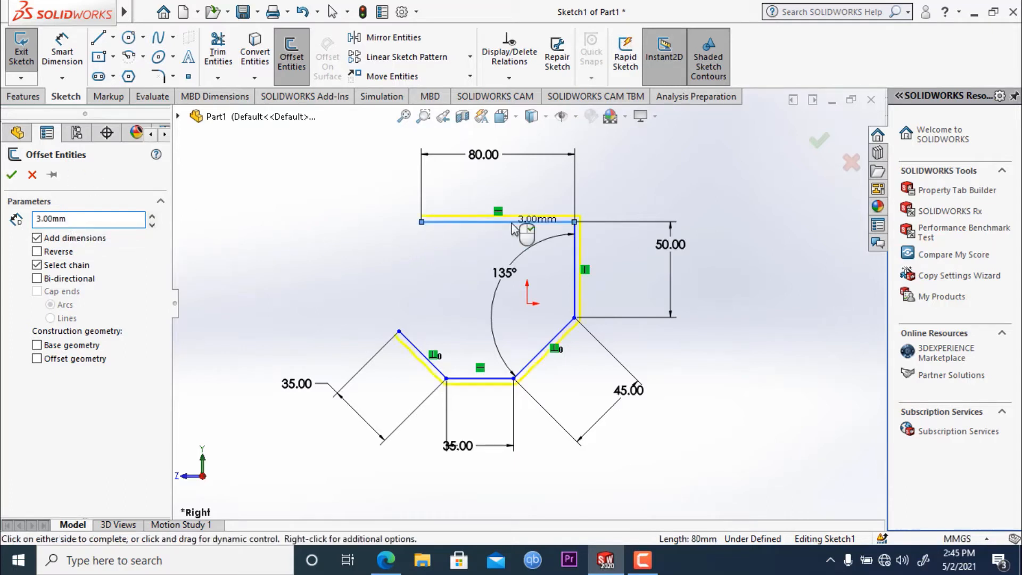
left_click(37, 252)
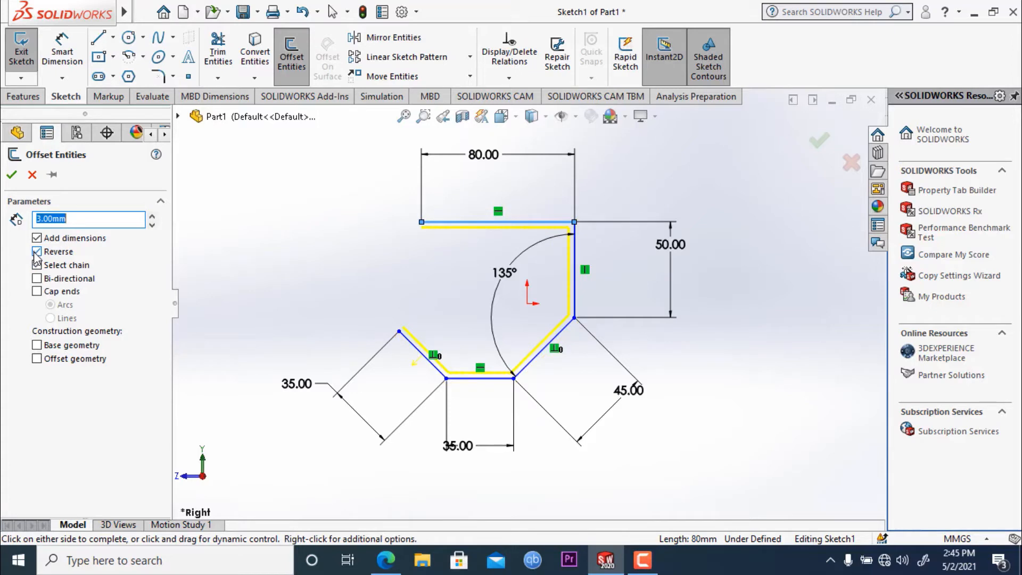
left_click(11, 177)
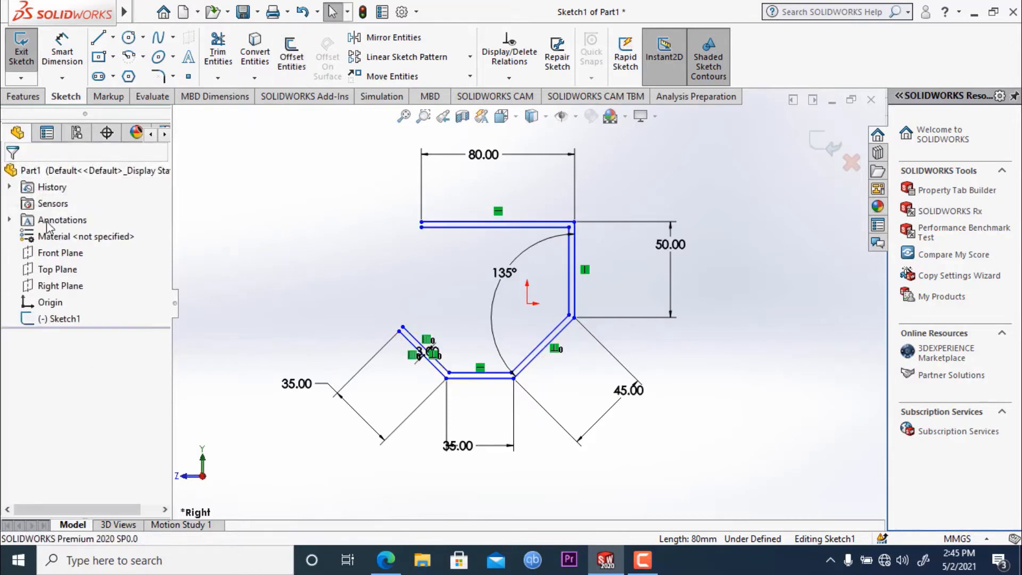
- Close the free end of the upper horizontal leg with a short line joining the original and offset endpoints
scroll(461, 244, "up", 1)
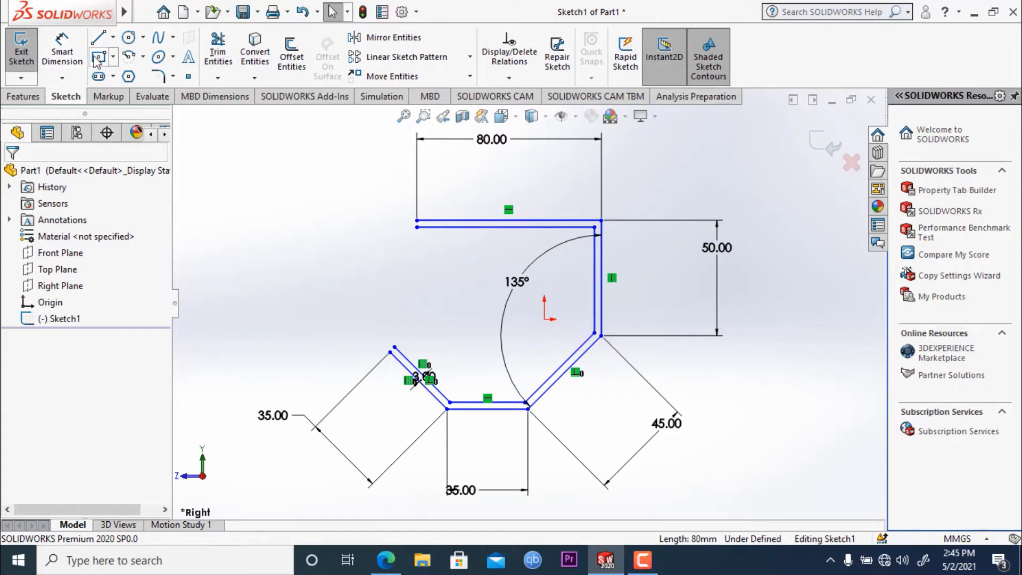
left_click(98, 38)
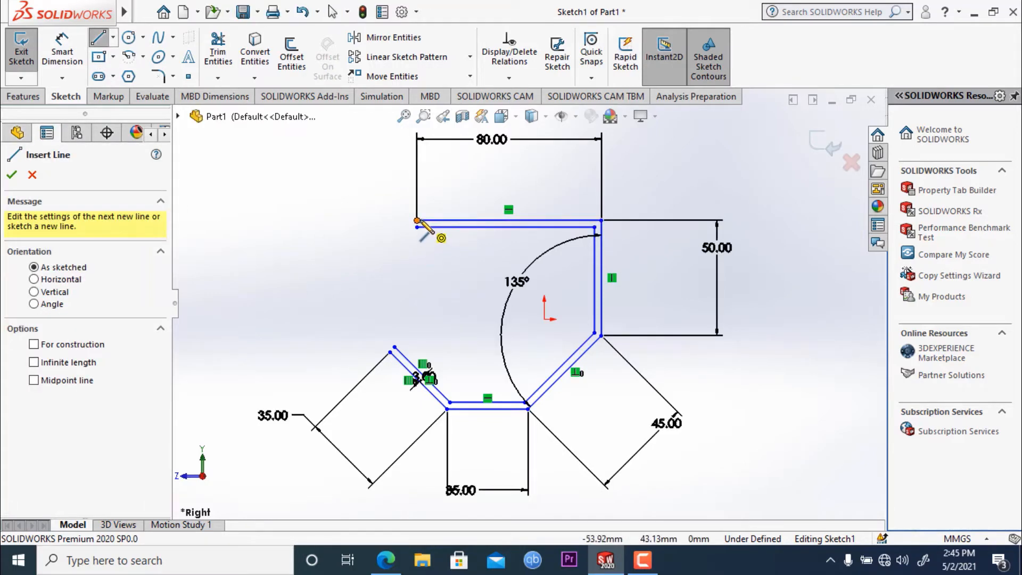
left_click(417, 220)
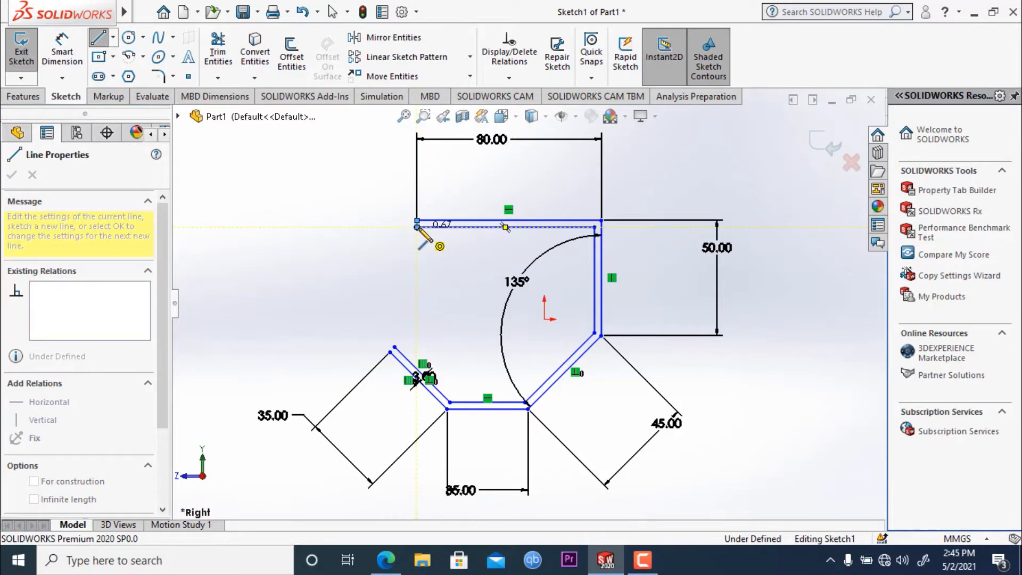
left_click(417, 228)
key("Escape")
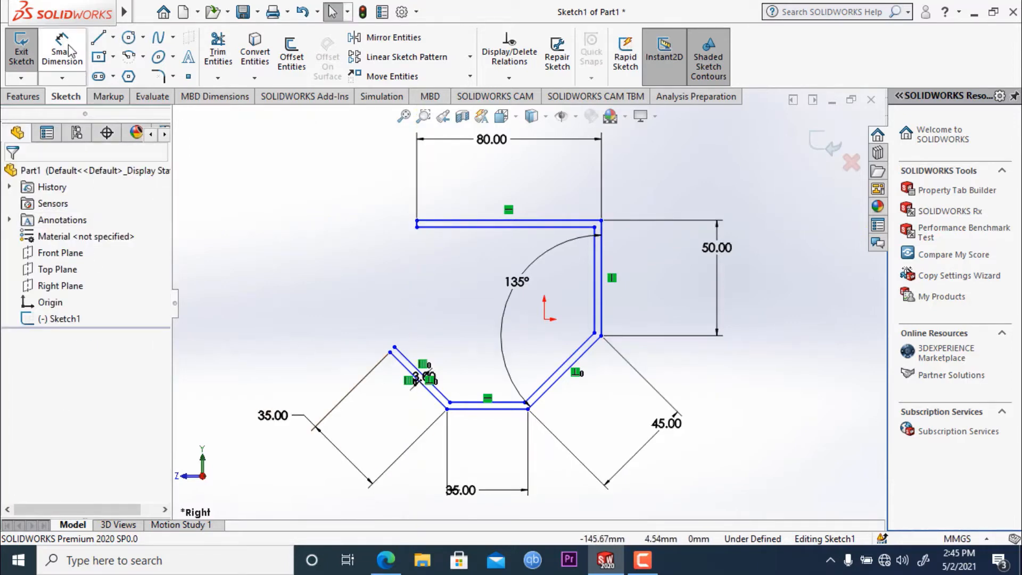
- Close the free end of the 35 mm diagonal leg with a short line between the offset and original endpoints
left_click(53, 40)
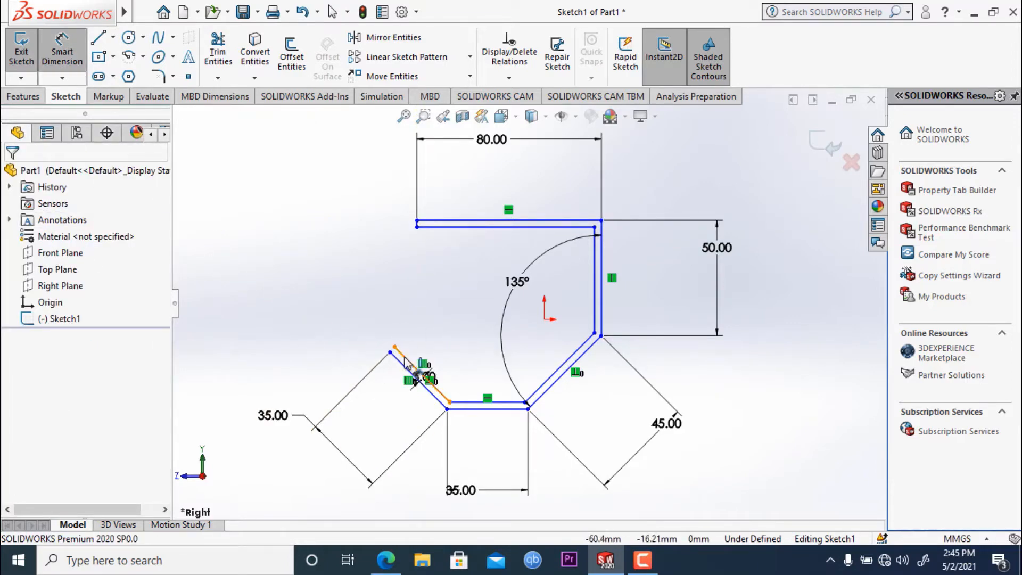
left_click(101, 40)
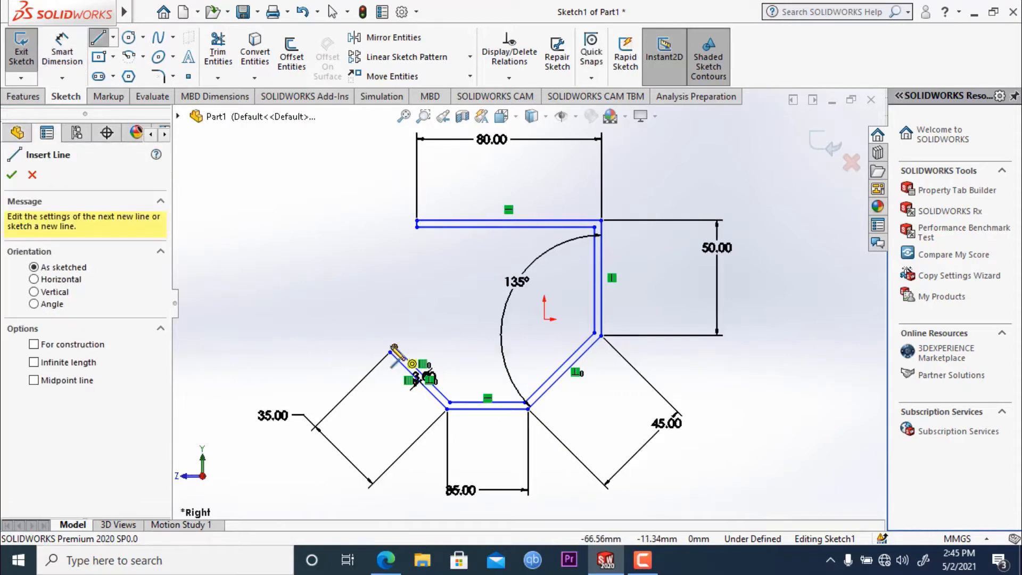
left_click(394, 348)
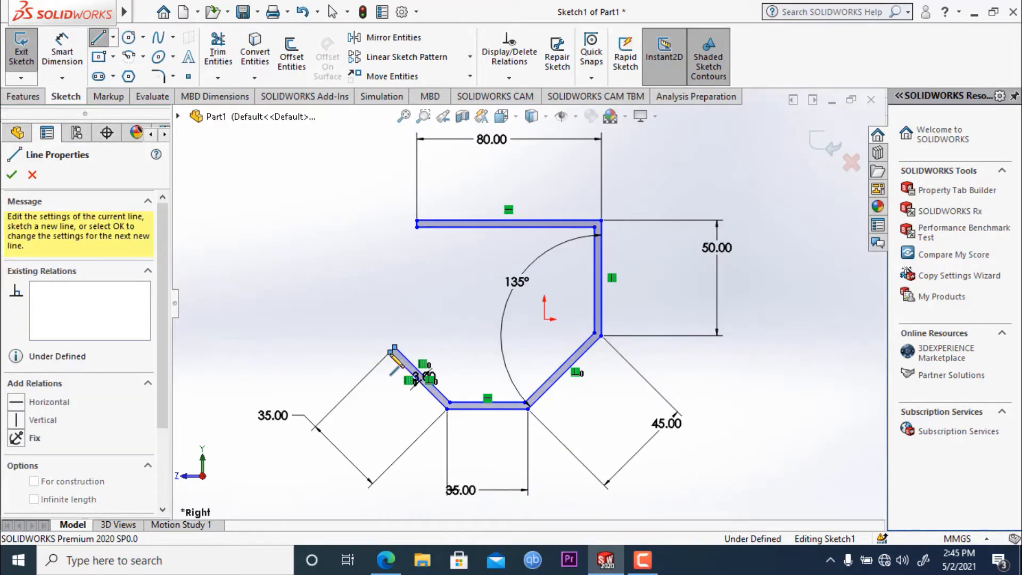
left_click(12, 174)
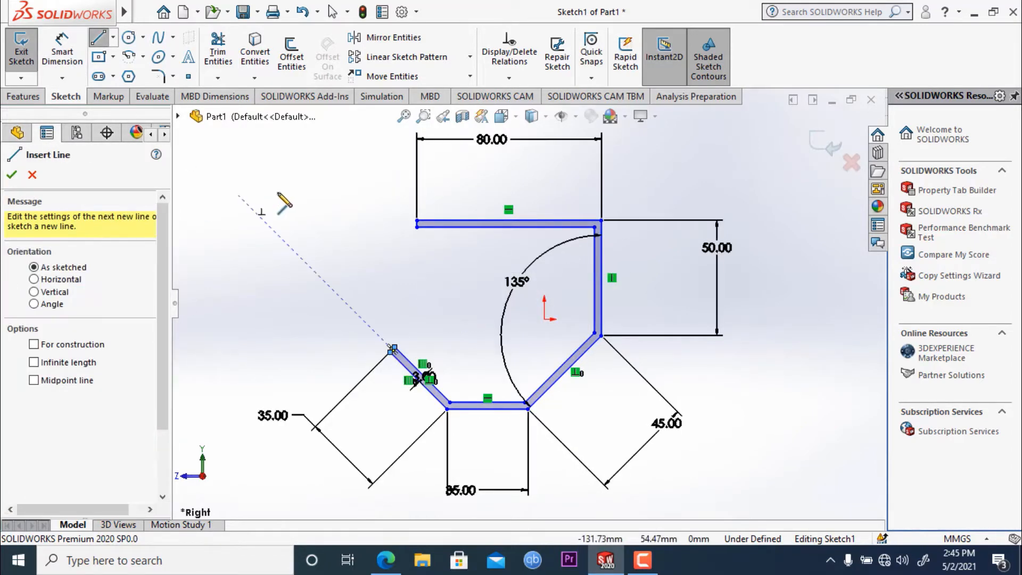
mouse_move(324, 220)
middle_mouse_down()
mouse_move(411, 311)
mouse_move(362, 243)
middle_mouse_up()
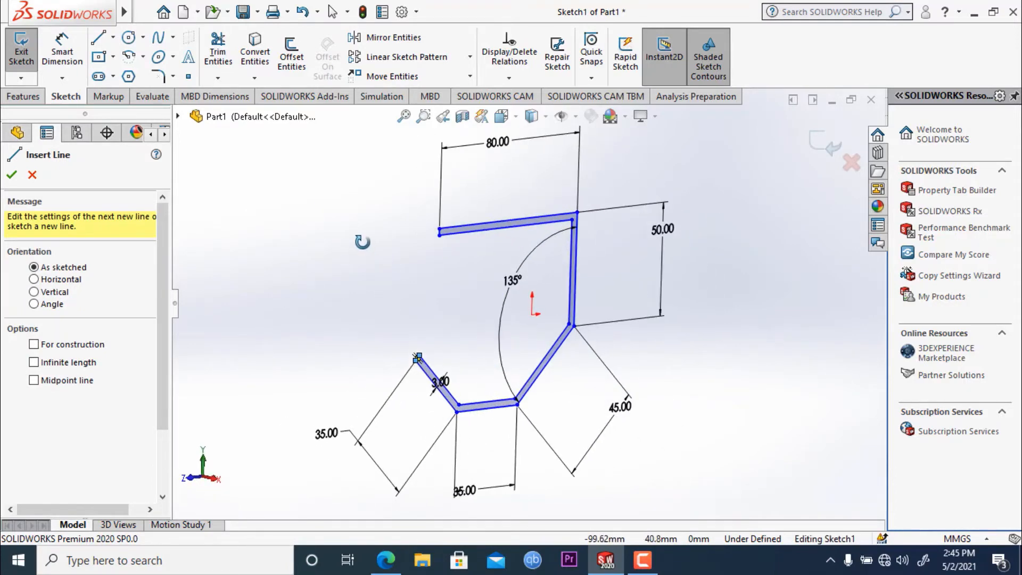
left_click(15, 175)
- Extrude the closed profile as a boss to a blind depth of 30 mm from the sketch plane
left_click(27, 97)
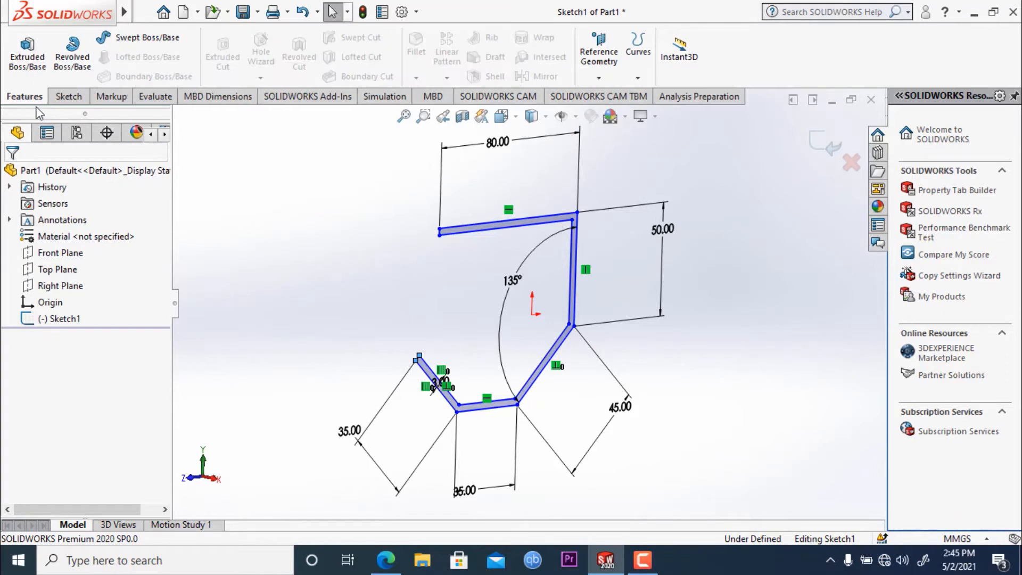
left_click(28, 53)
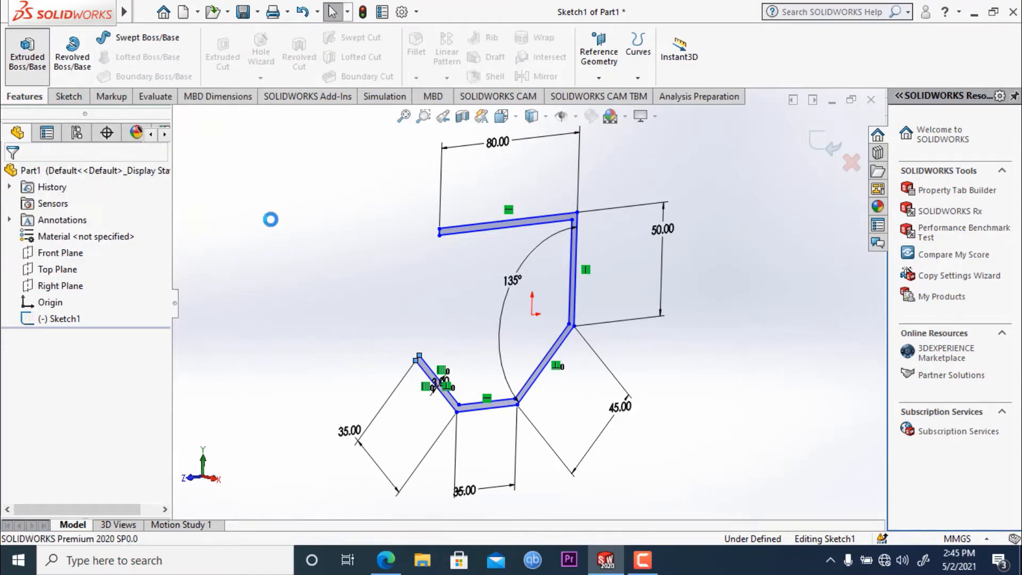
middle_click_drag(342, 212, 382, 276)
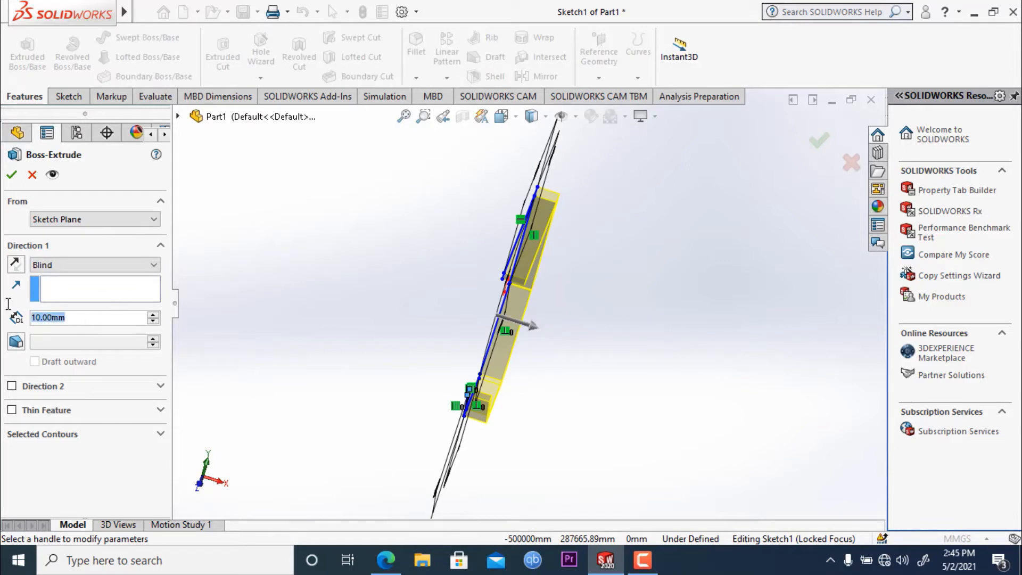
type("30")
key("Return")
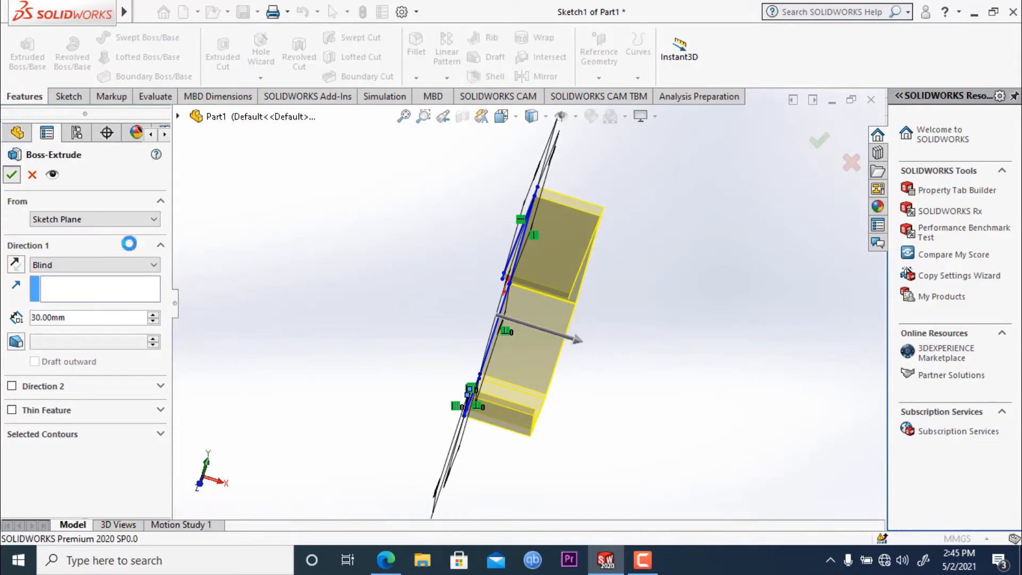
left_click(12, 175)
- Create a static simulation study named "Without Fillet" for the extruded part
middle_click_drag(607, 257, 625, 187)
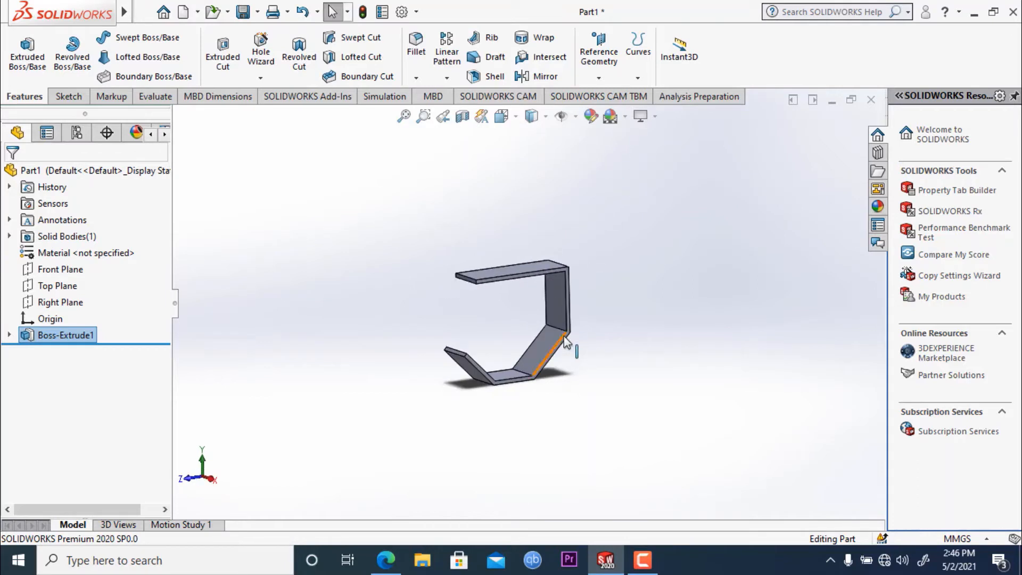
scroll(563, 337, "down", 5)
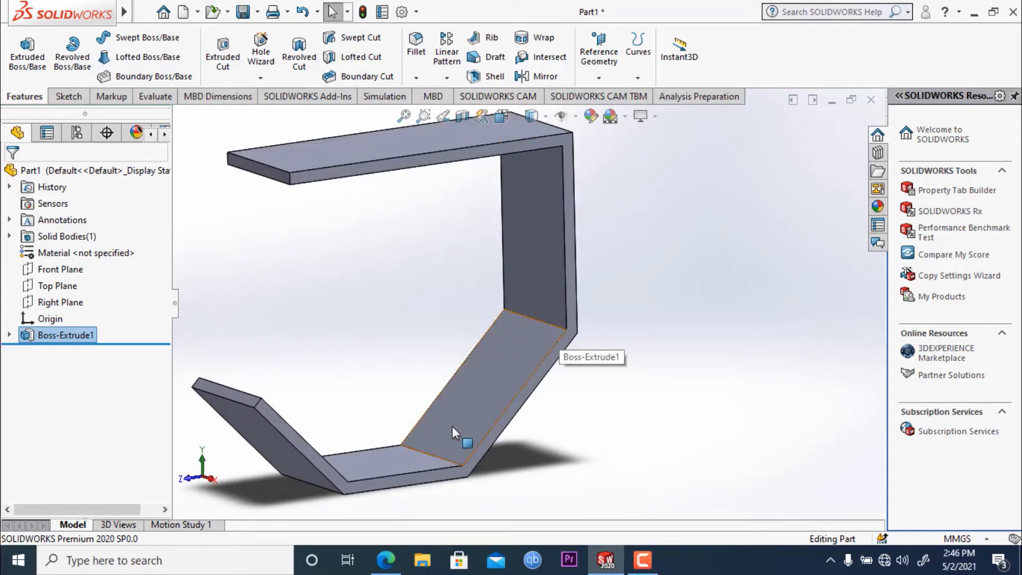
middle_click_drag(639, 389, 429, 450)
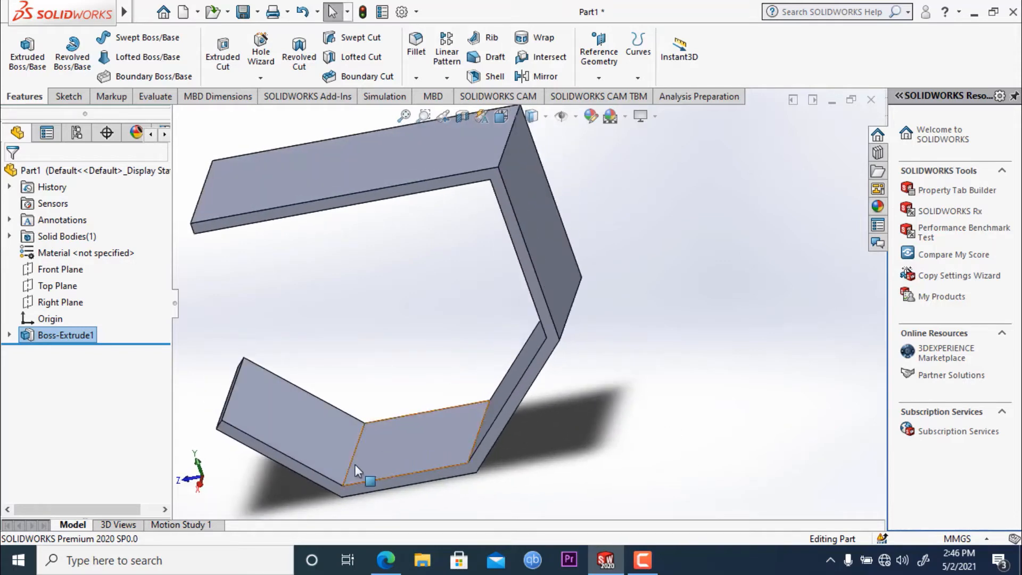
middle_click_drag(582, 359, 617, 272)
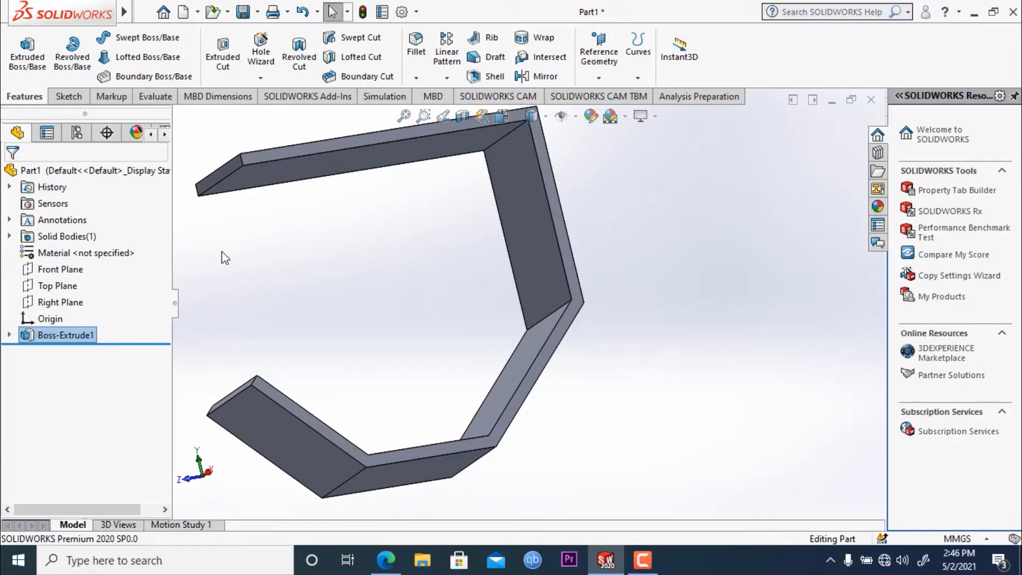
left_click(382, 97)
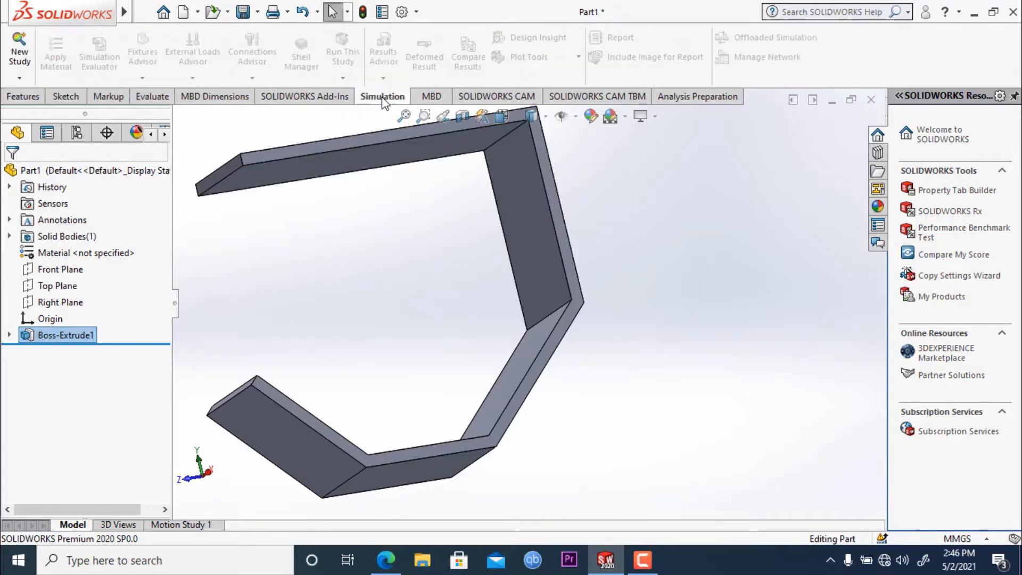
left_click(20, 50)
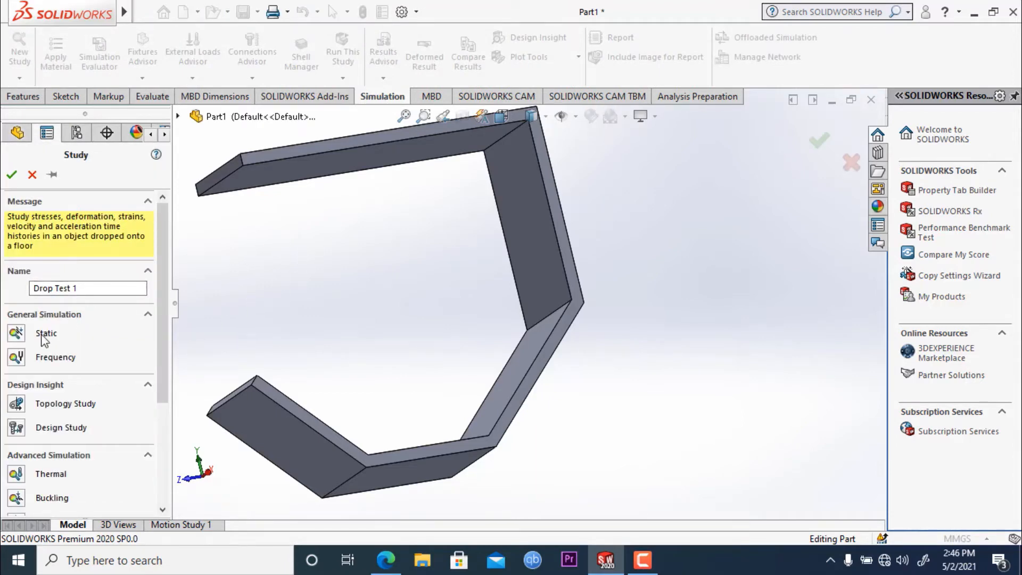
left_click(16, 334)
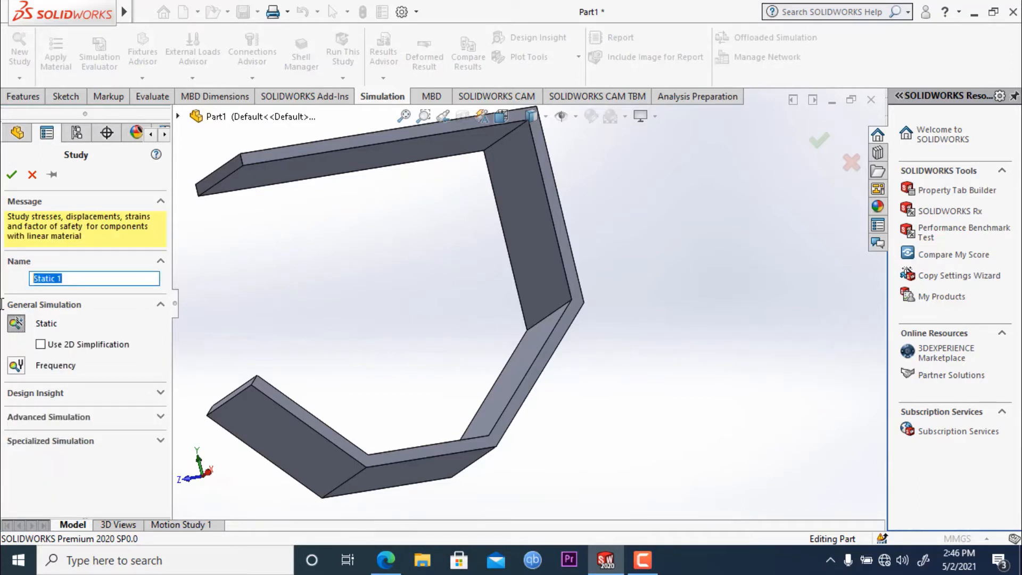
type("Without Fillet")
left_click(11, 175)
- Apply the Alloy Steel material to the part in the study and close the material library
scroll(340, 302, "up", 2)
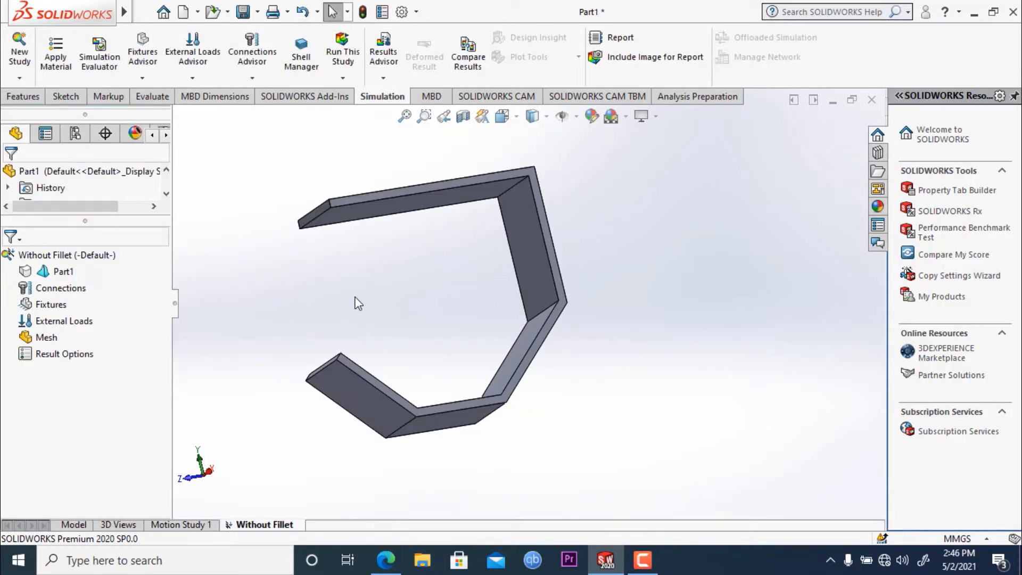
middle_click_drag(355, 298, 386, 365)
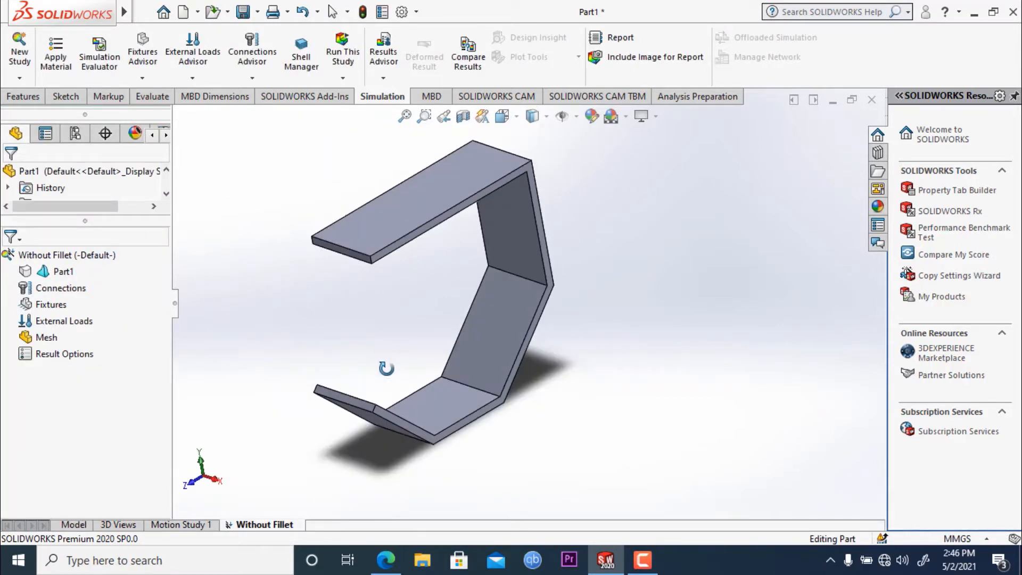
left_click(61, 68)
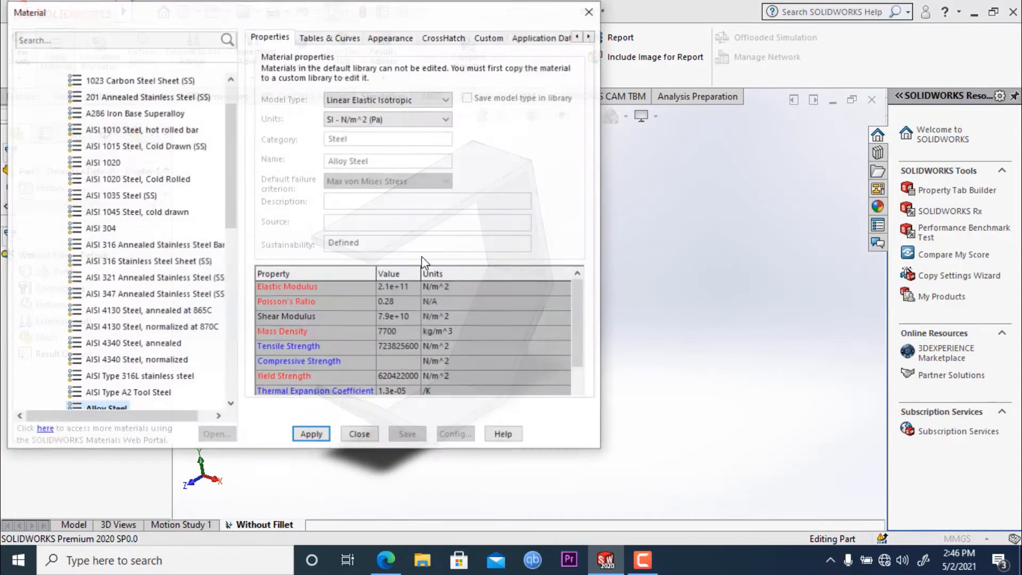
scroll(144, 232, "down", 2)
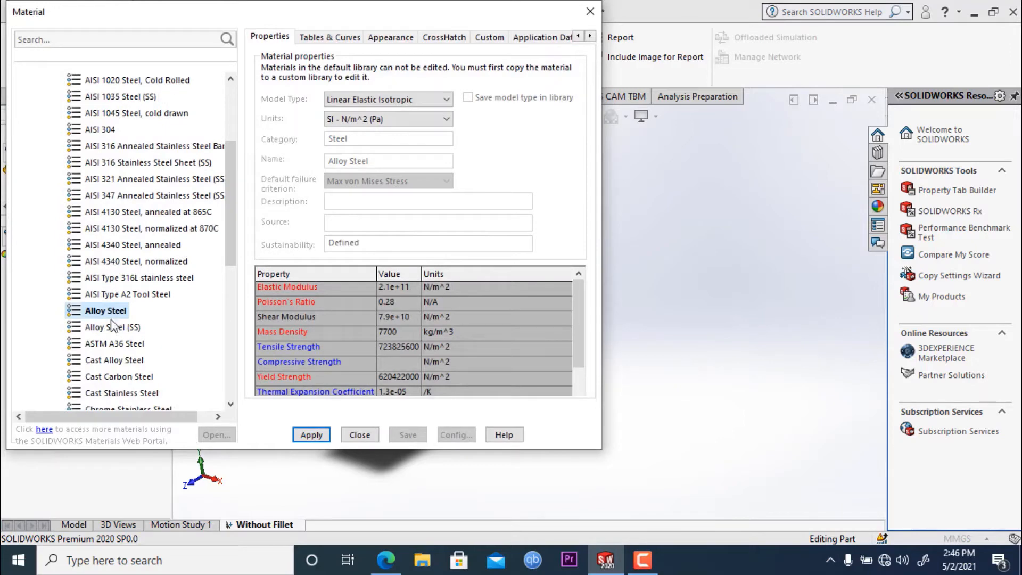
left_click(318, 437)
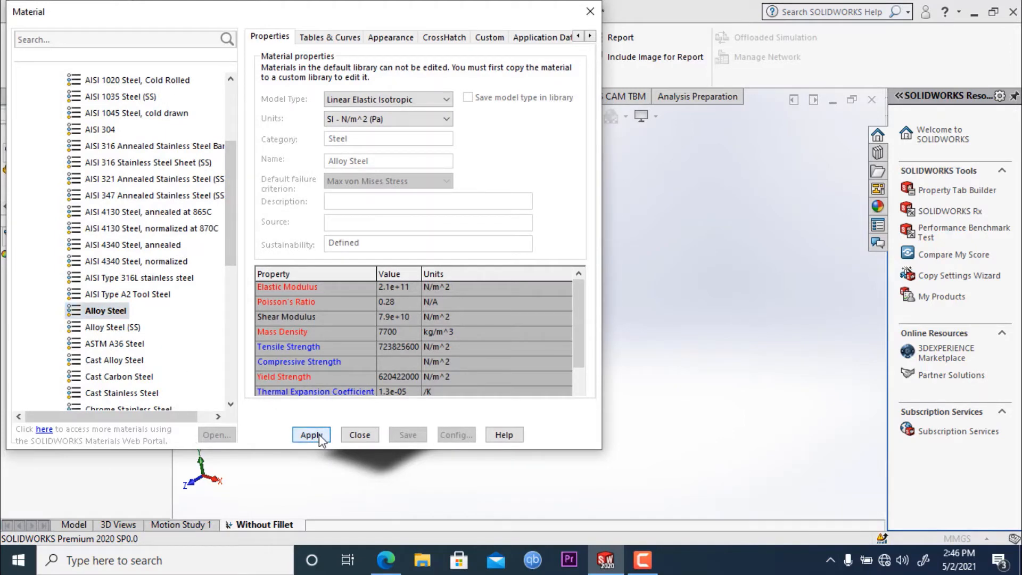
left_click(591, 12)
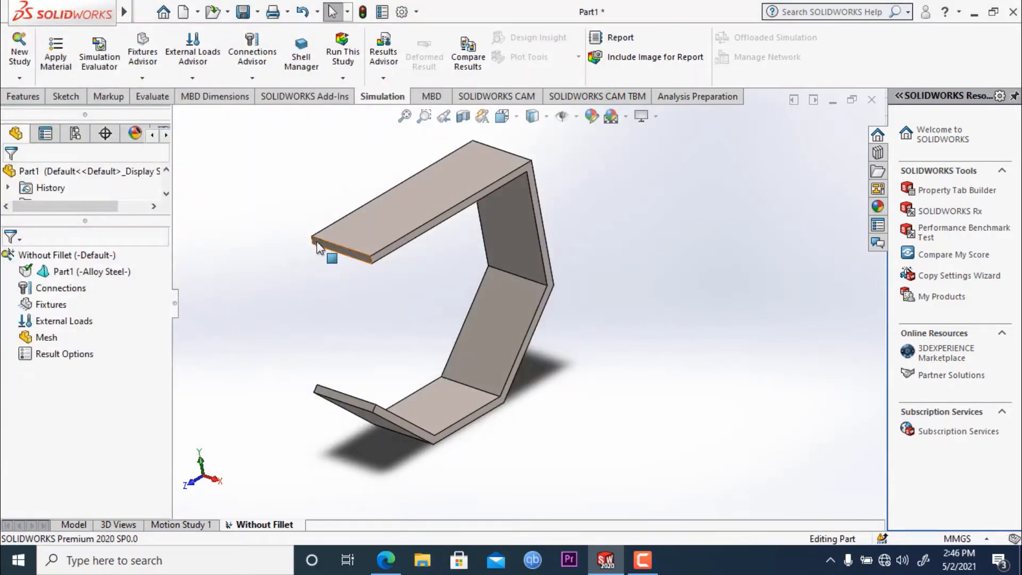
- Add a Fixed Geometry fixture to the top face of the part's upper horizontal leg
middle_click_drag(326, 183, 330, 212)
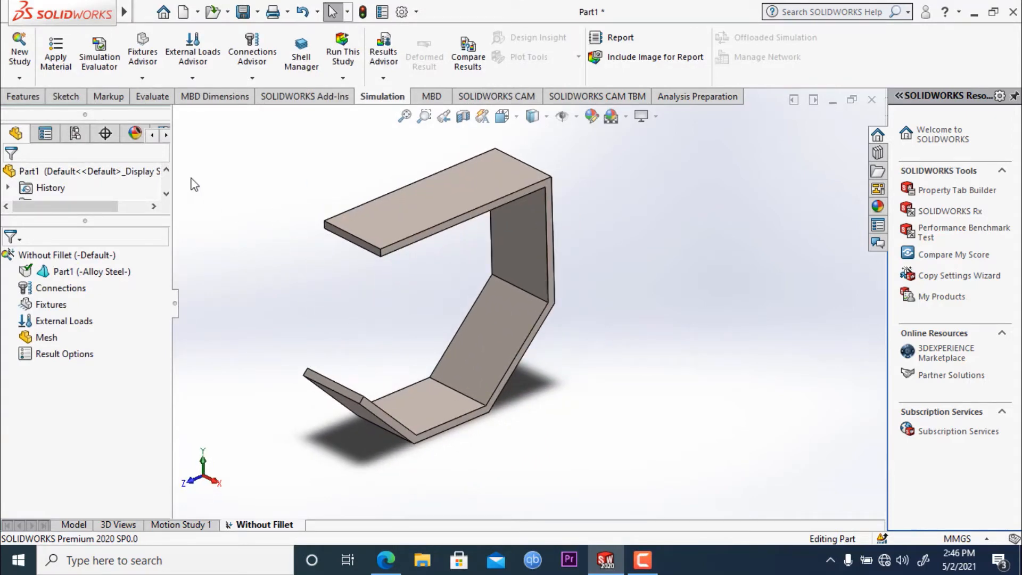
left_click(137, 79)
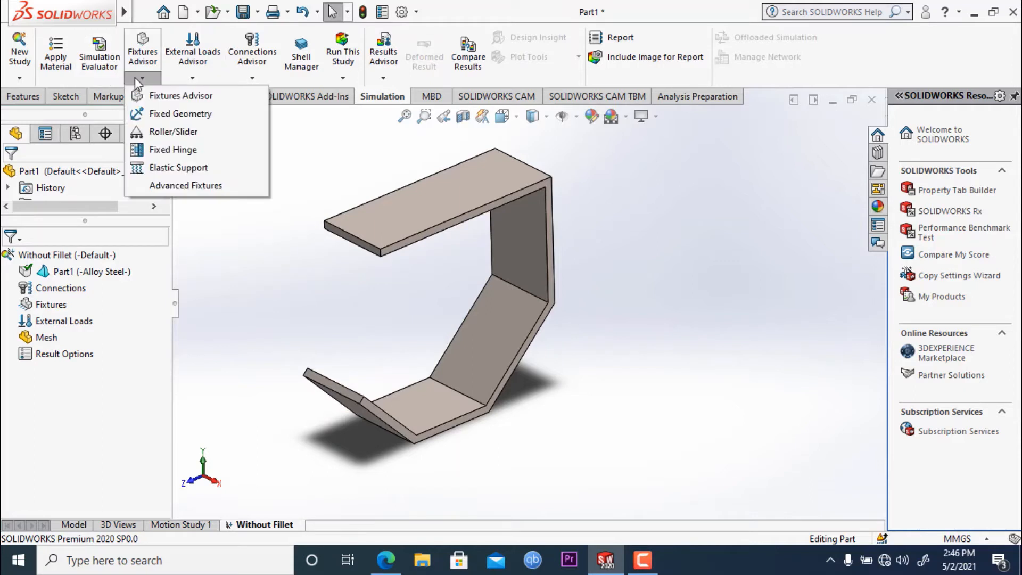
left_click(178, 119)
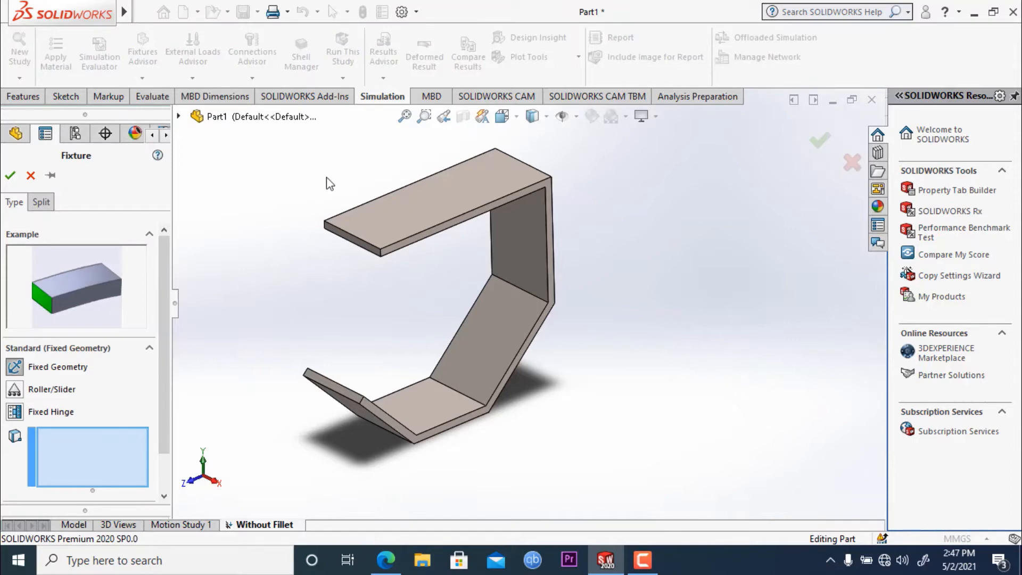
left_click(404, 212)
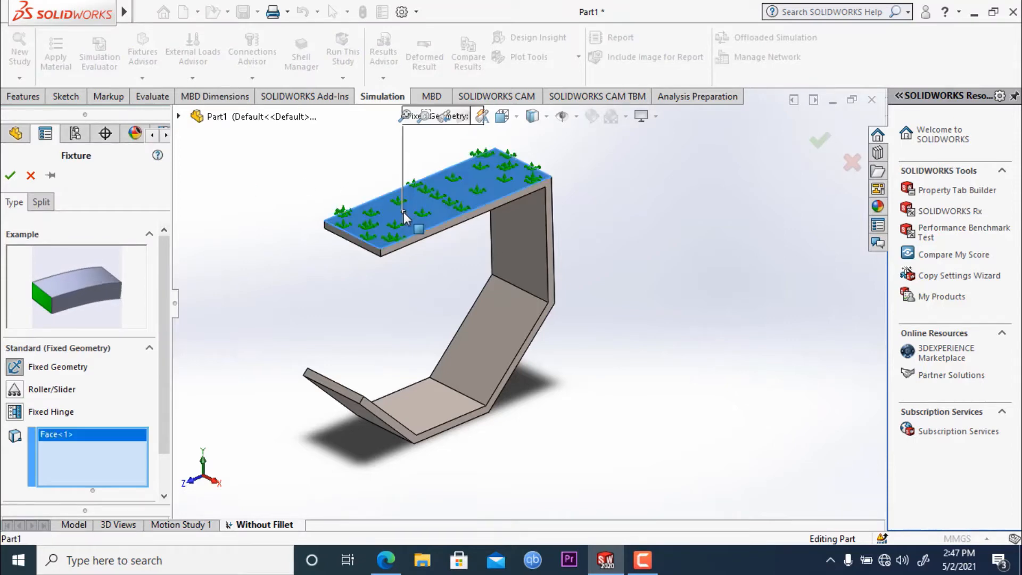
left_click(12, 179)
- Apply a 9000 N normal force to the inner face of the lower horizontal leg, directed downward
middle_click_drag(290, 211, 281, 190)
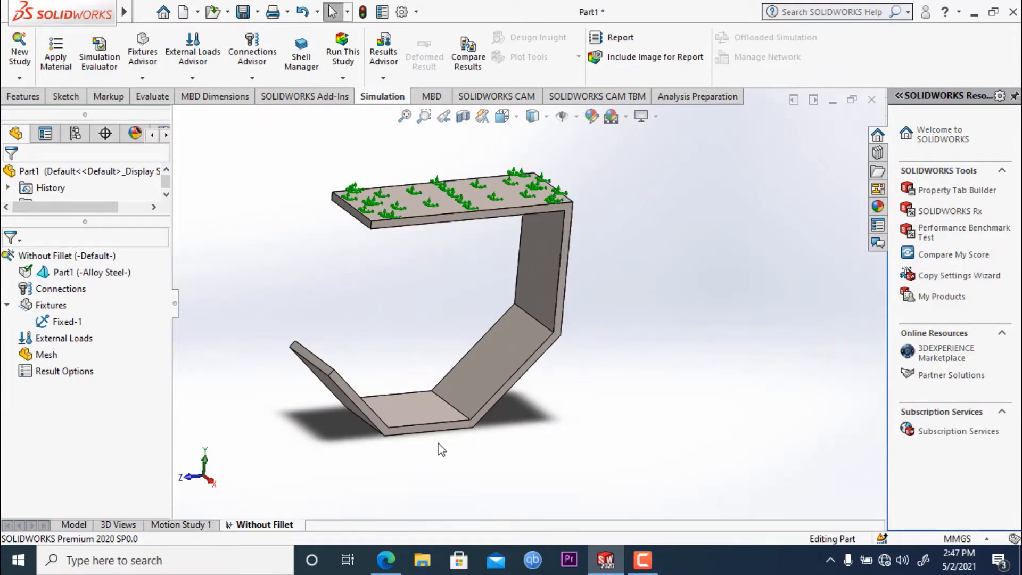
middle_click_drag(356, 298, 335, 292)
key("Escape")
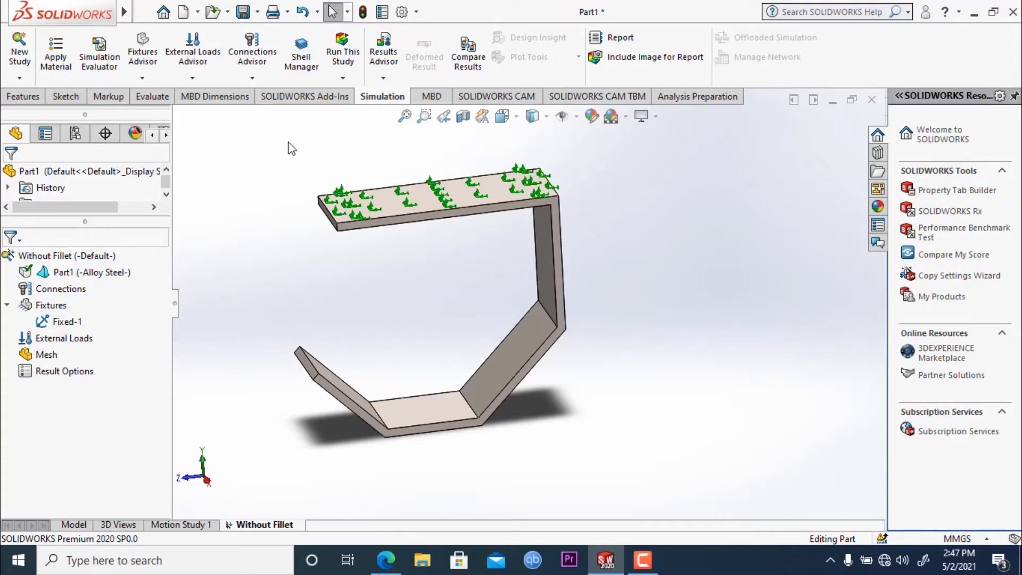
left_click(201, 79)
left_click(198, 114)
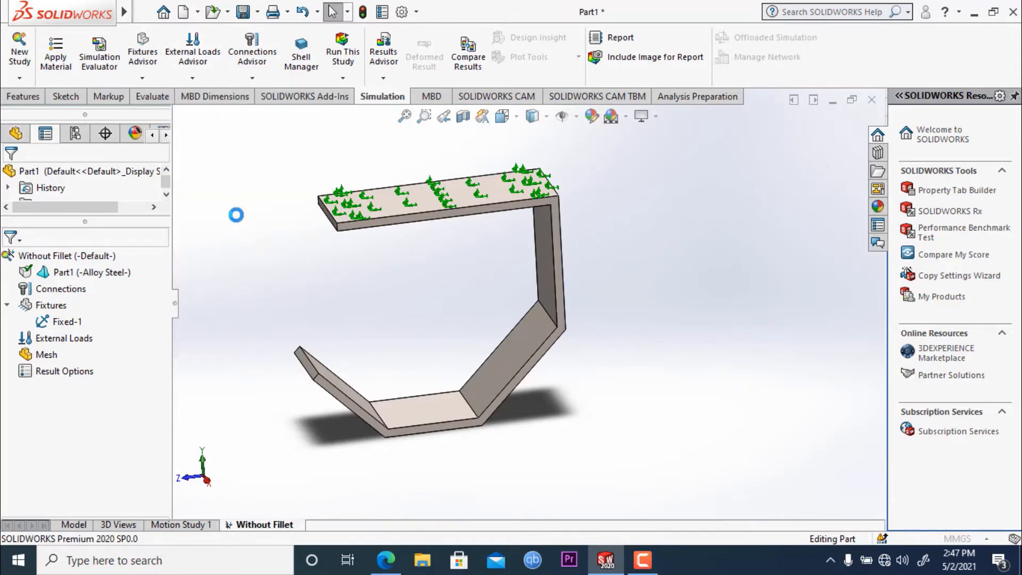
left_click(415, 416)
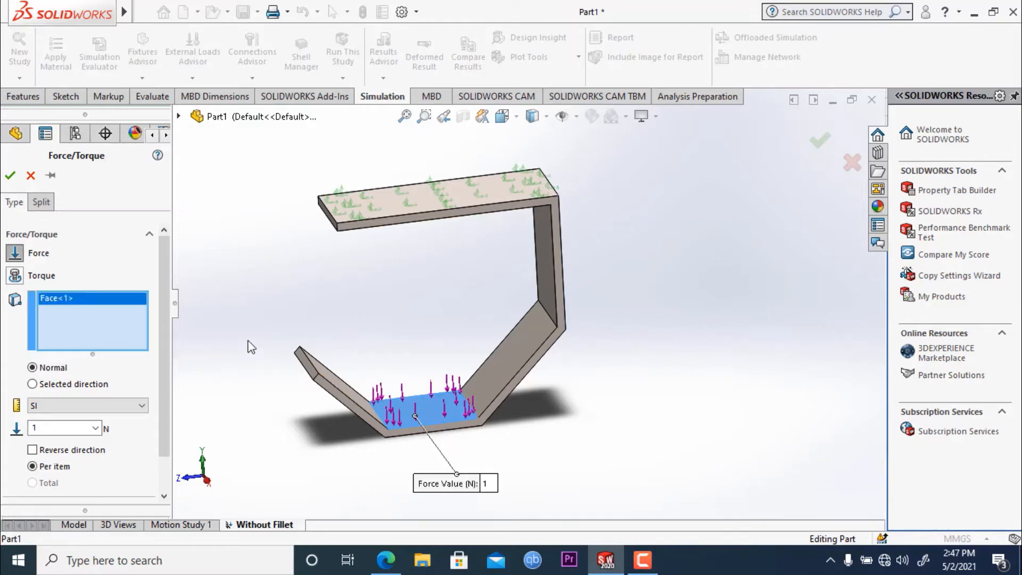
left_click_drag(165, 372, 162, 403)
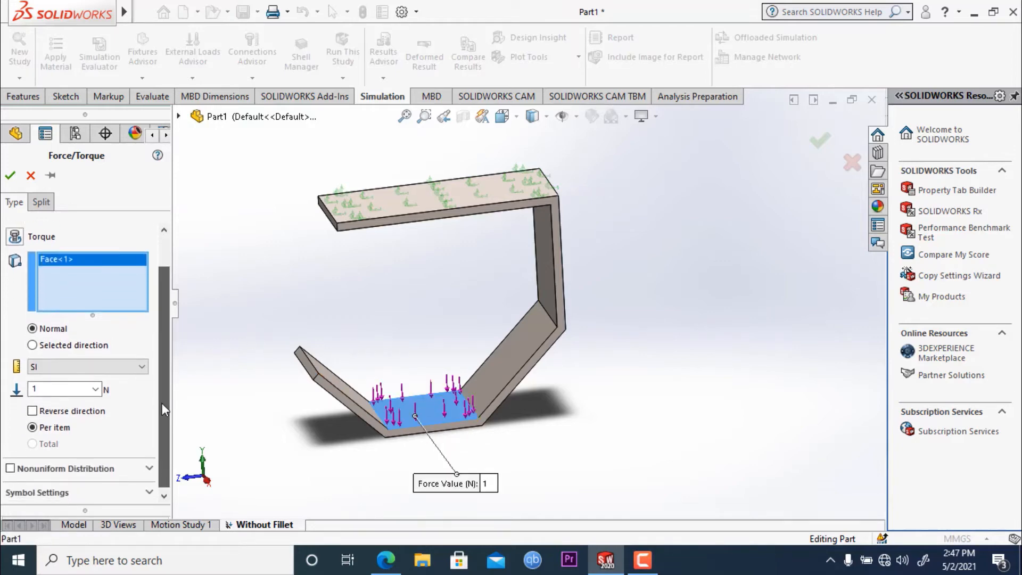
double_click(57, 388)
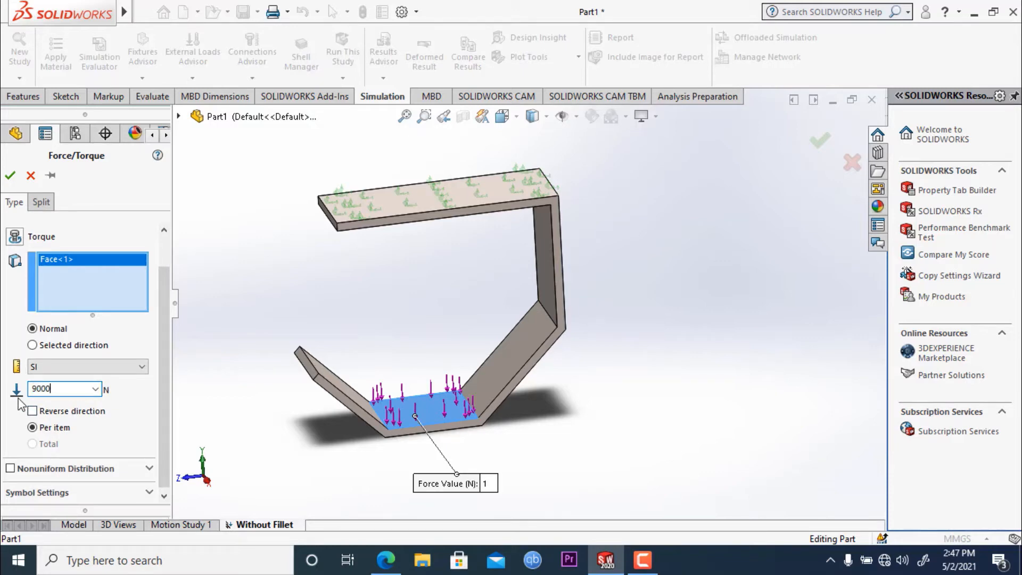
left_click(5, 178)
- Create the study mesh with the mesh density set close to the Fine end
middle_click_drag(280, 296, 311, 306)
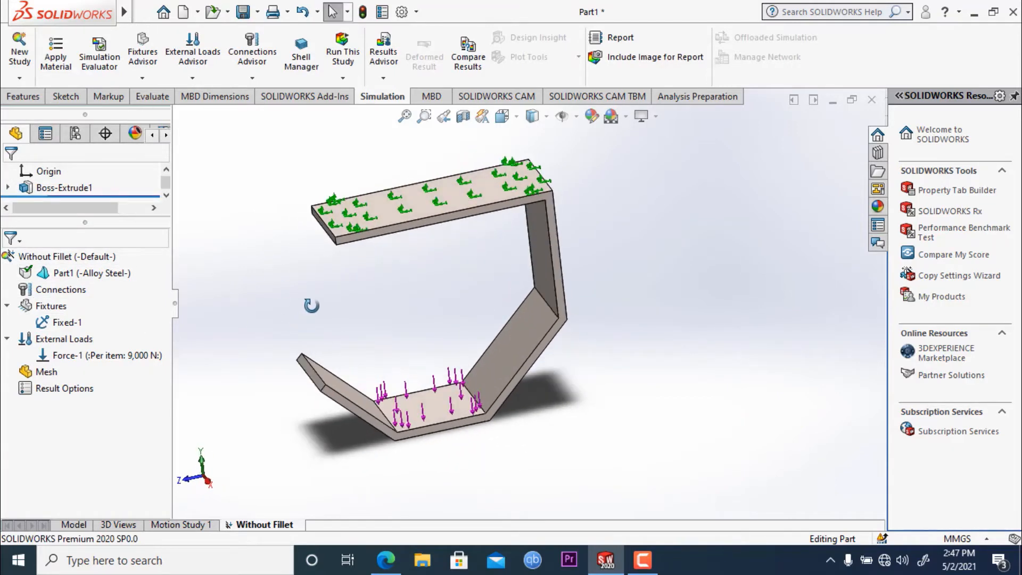
left_click(344, 79)
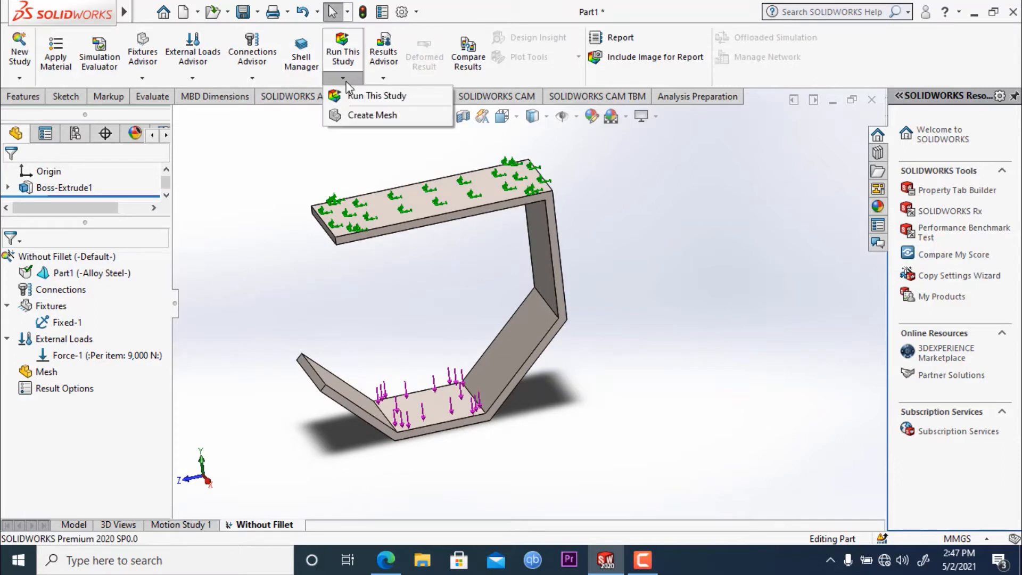
left_click(363, 117)
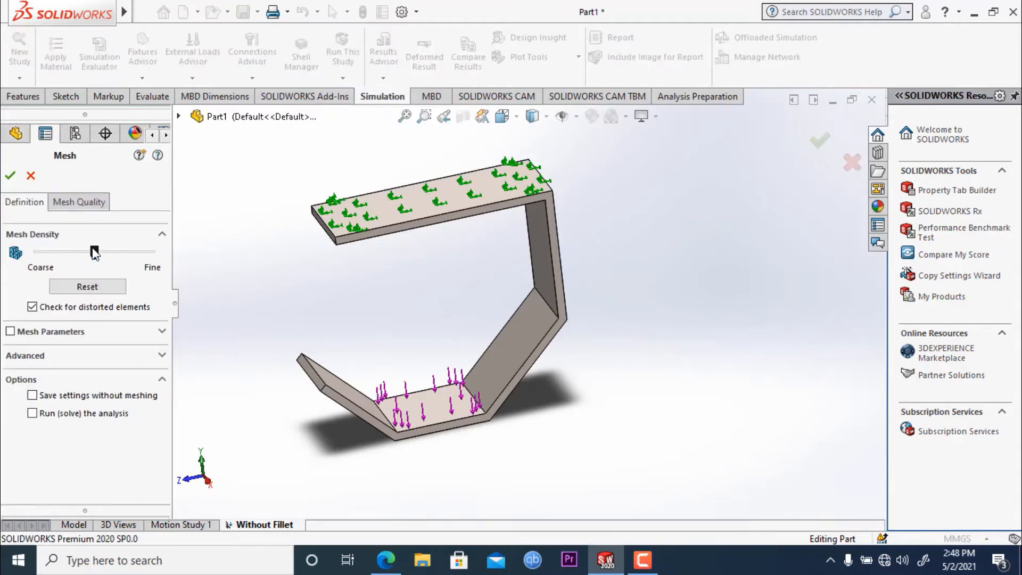
left_click_drag(94, 252, 150, 254)
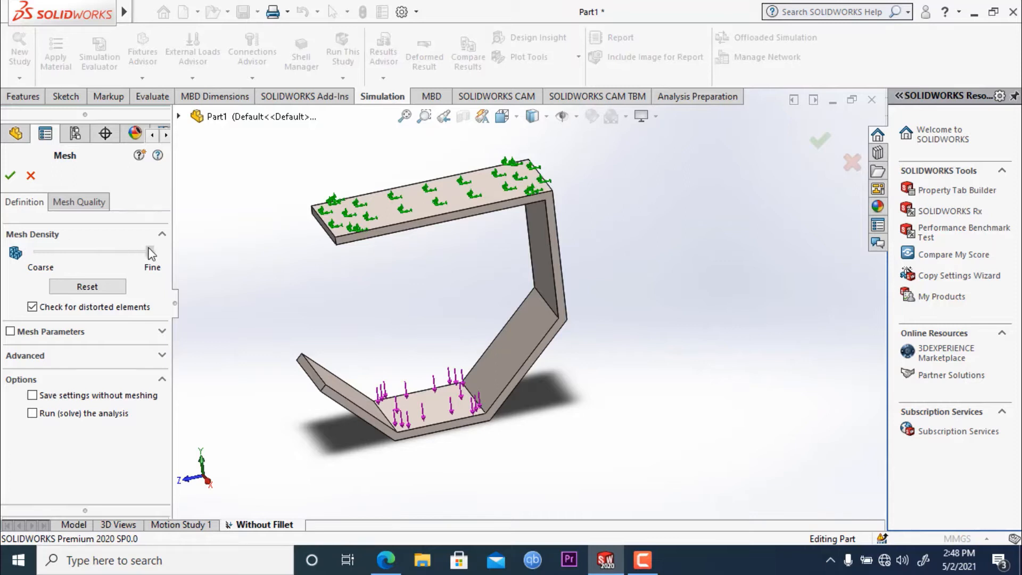
left_click(10, 175)
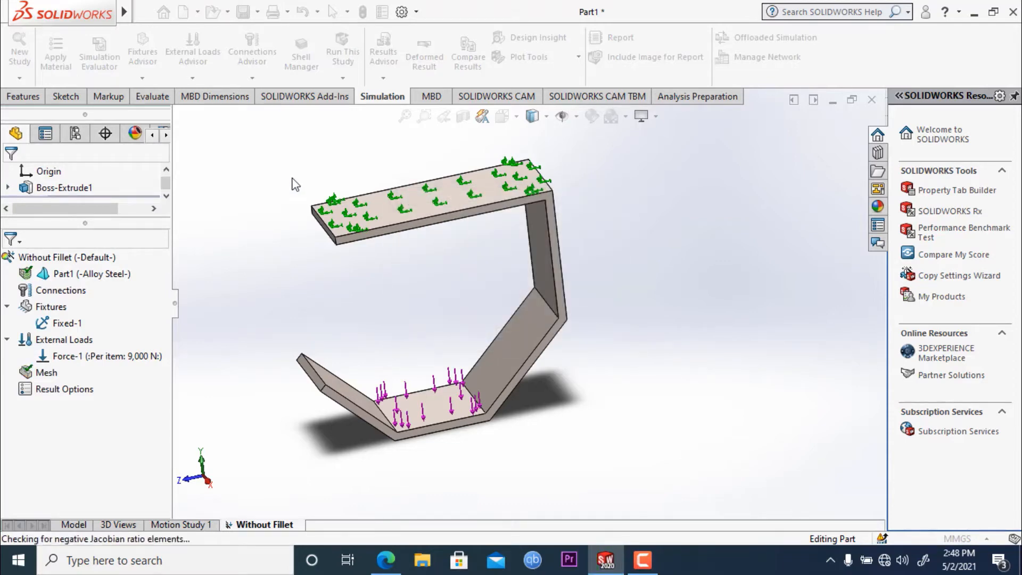
- Try to run the meshed study with the Large Displacement option, restart the solver once, and cancel the solve
mouse_move(265, 284)
middle_mouse_down()
mouse_move(335, 258)
mouse_move(290, 213)
mouse_move(297, 308)
mouse_move(265, 347)
mouse_move(265, 294)
middle_mouse_up()
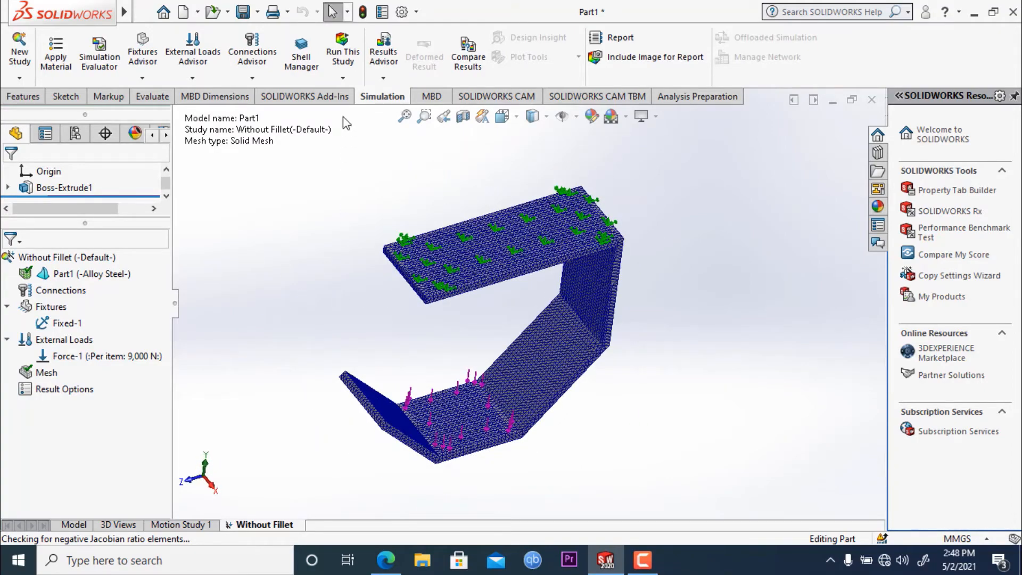
left_click(343, 78)
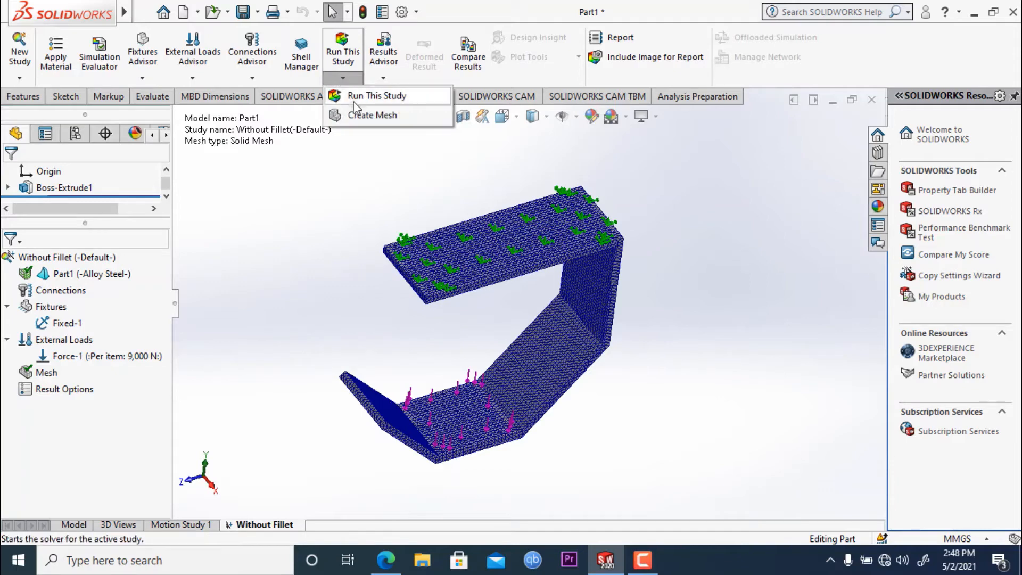
left_click(367, 96)
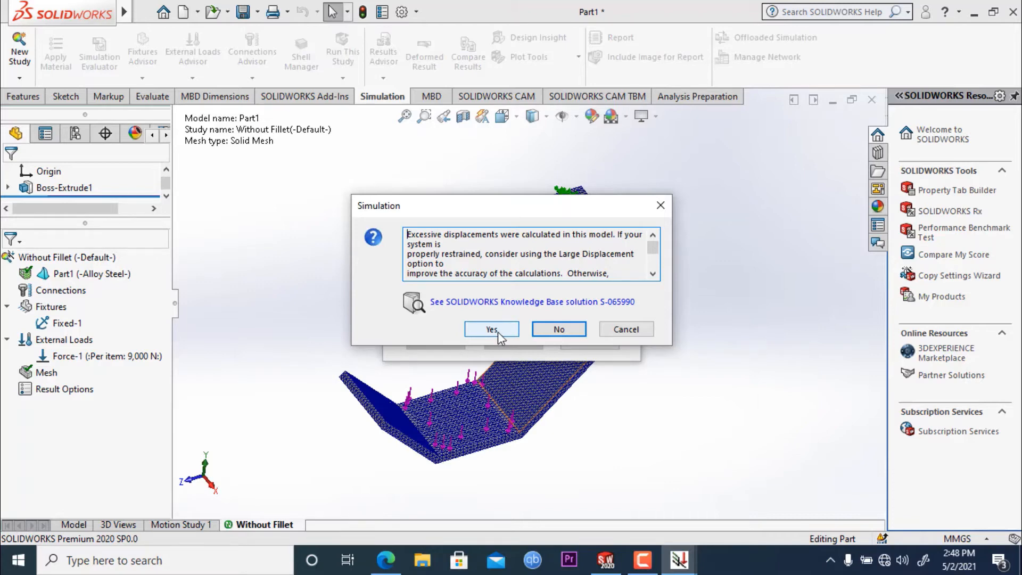
left_click(501, 334)
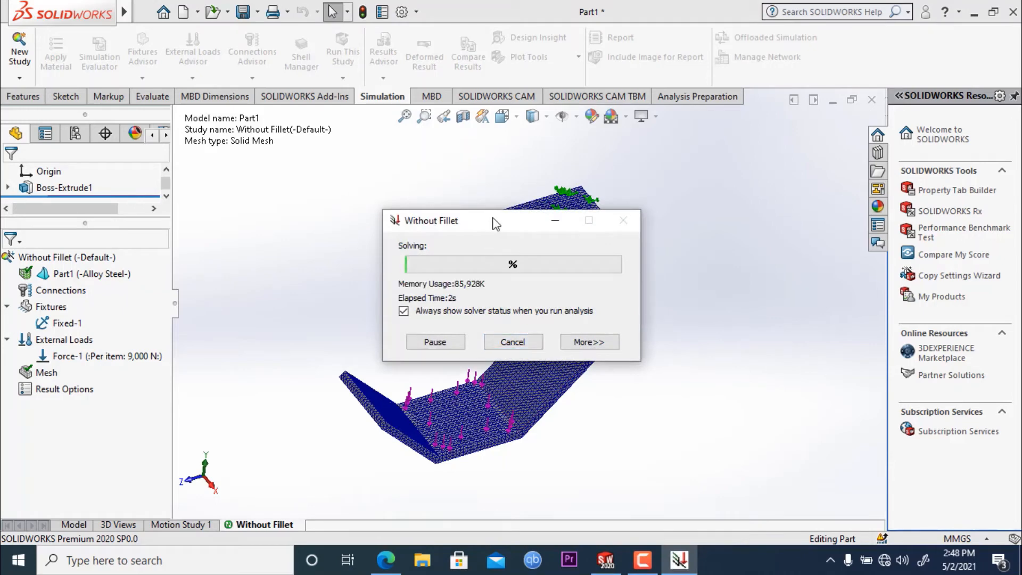
left_click_drag(493, 218, 511, 163)
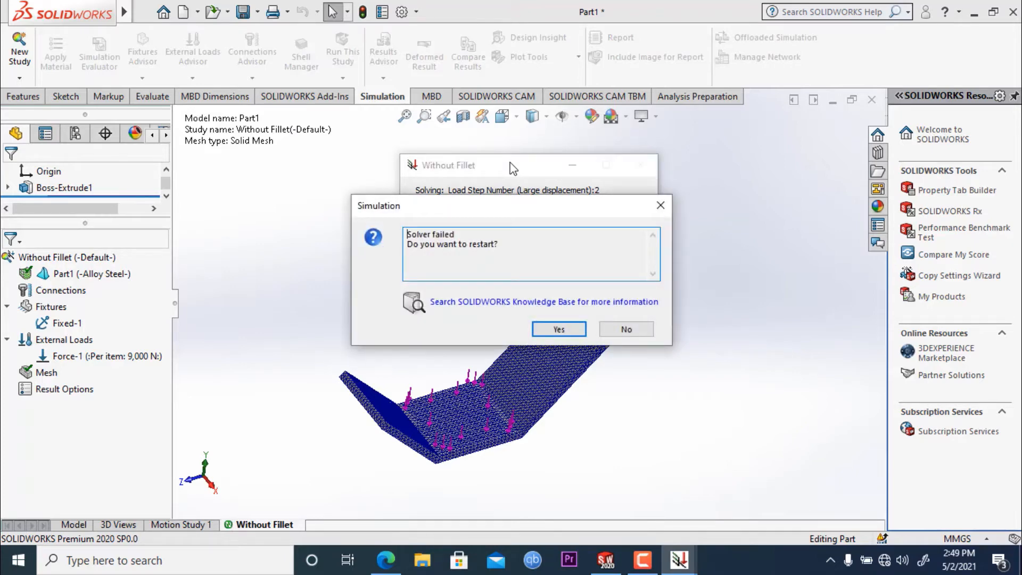
left_click(551, 329)
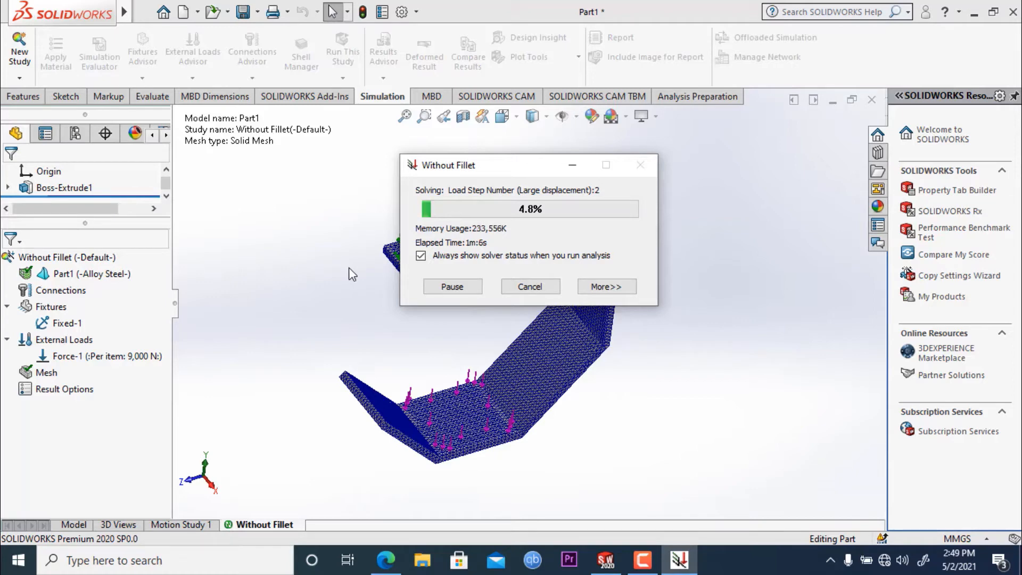
left_click(535, 290)
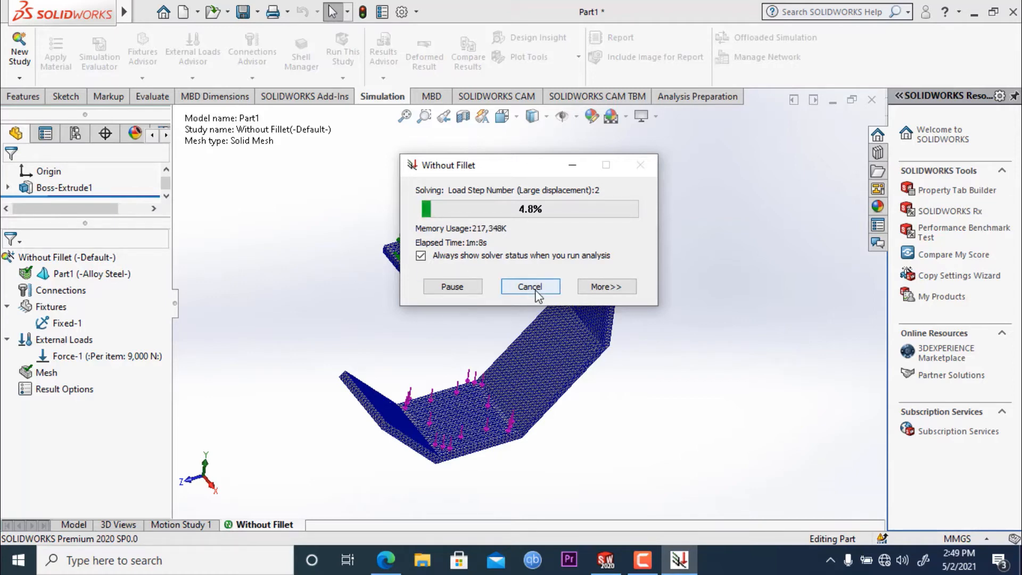
- Confirm terminating the running simulation and decline the follow-up solver query
left_click(541, 334)
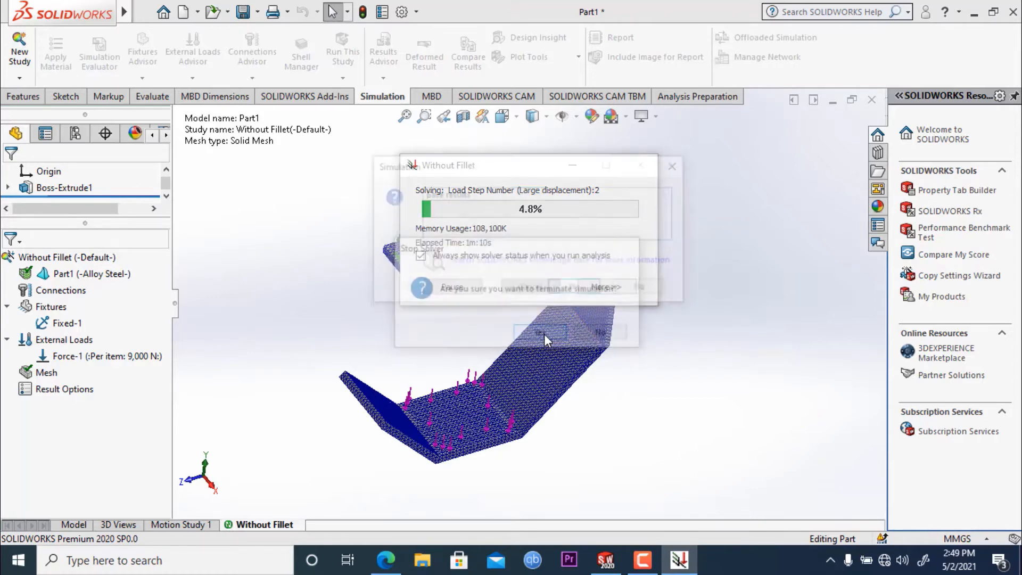
left_click(656, 291)
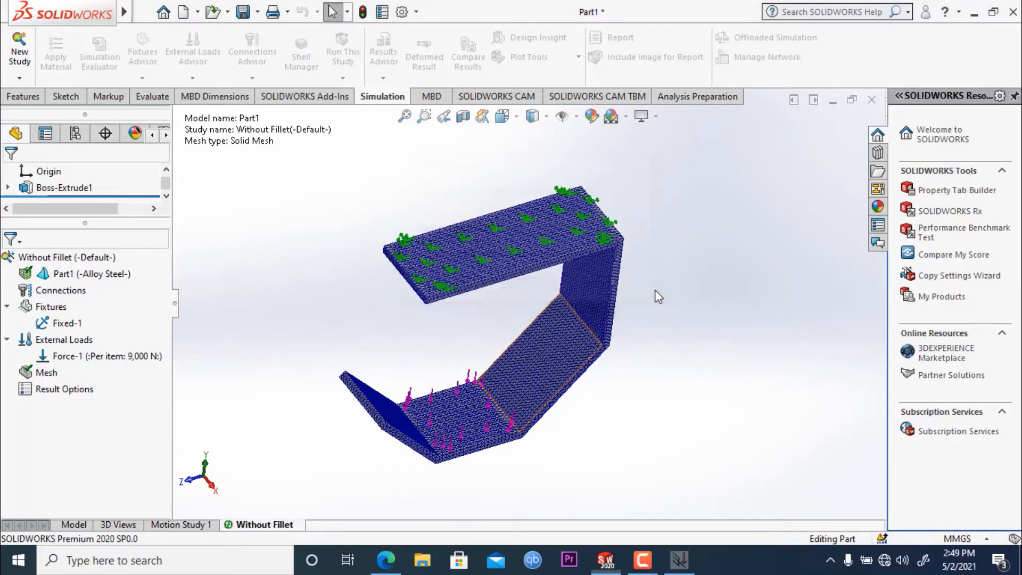
left_click(548, 313)
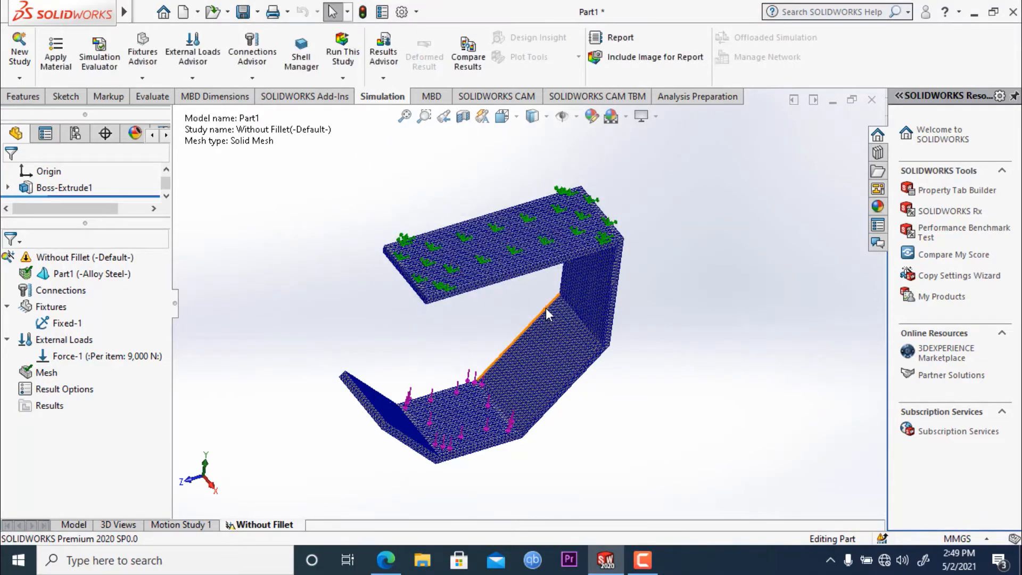
- Edit the existing force on the lower horizontal leg and set its value to 1000 N
scroll(350, 282, "up", 2)
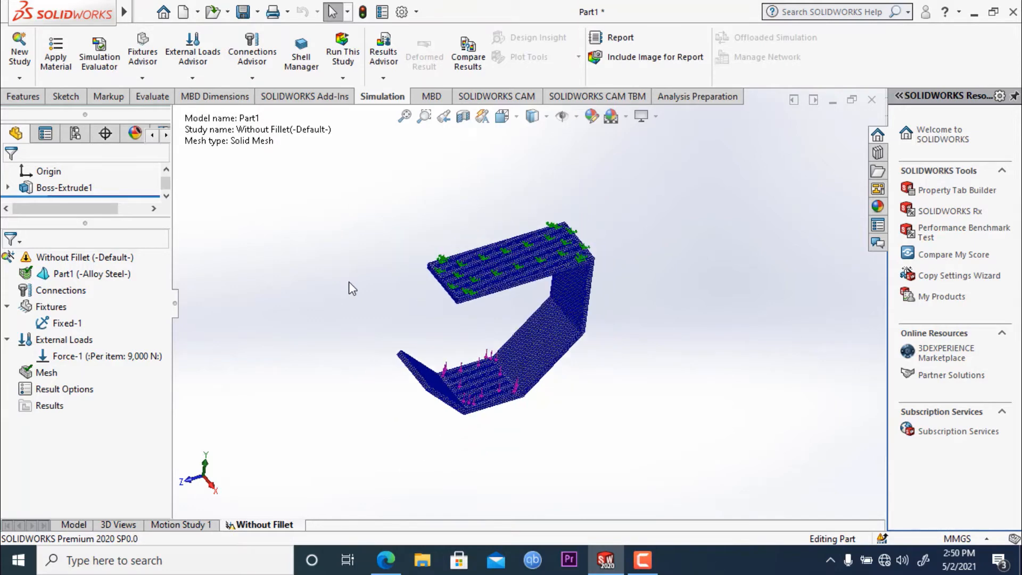
scroll(489, 314, "down", 3)
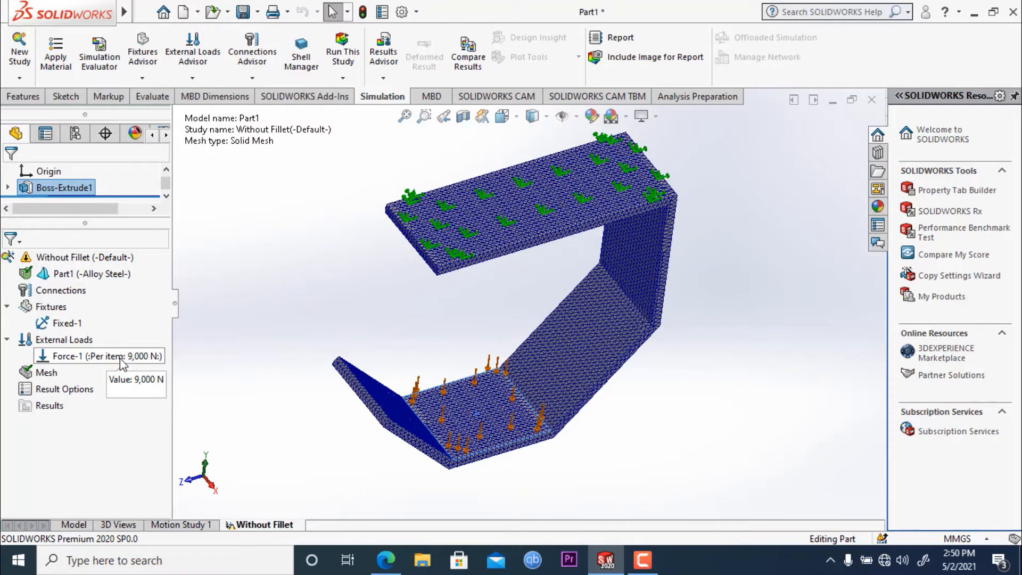
right_click(121, 360)
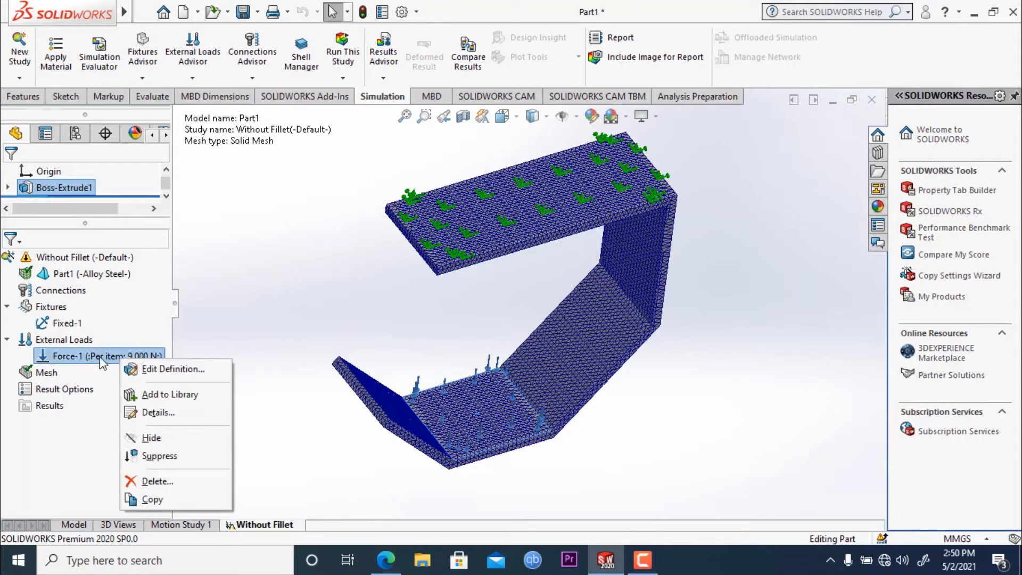
left_click(170, 375)
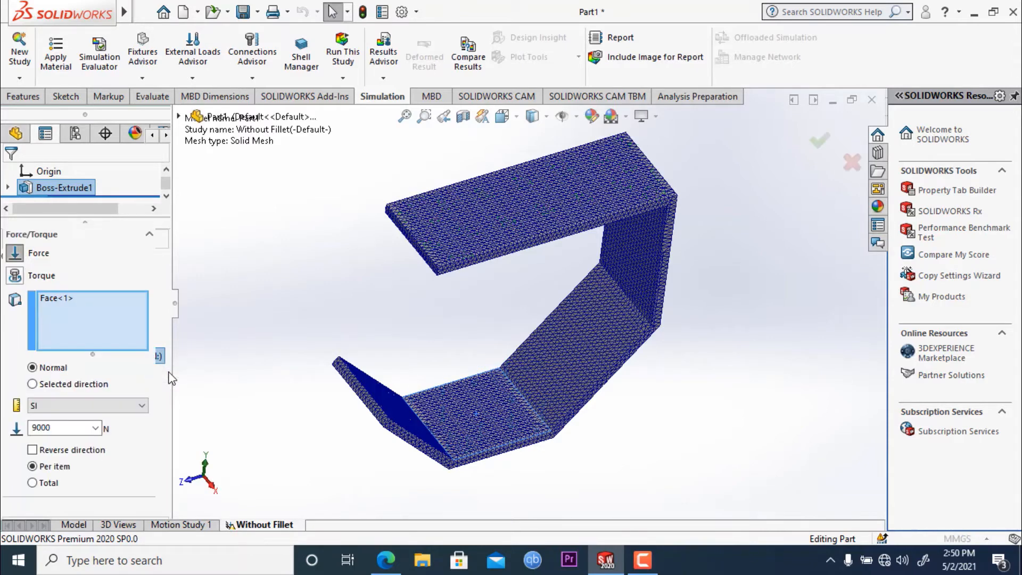
double_click(71, 429)
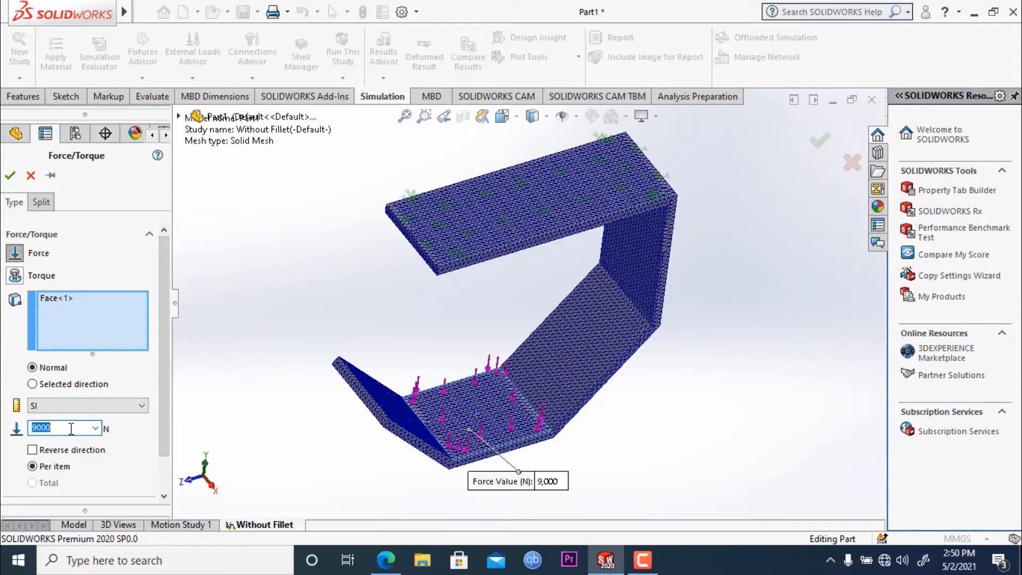
type("1")
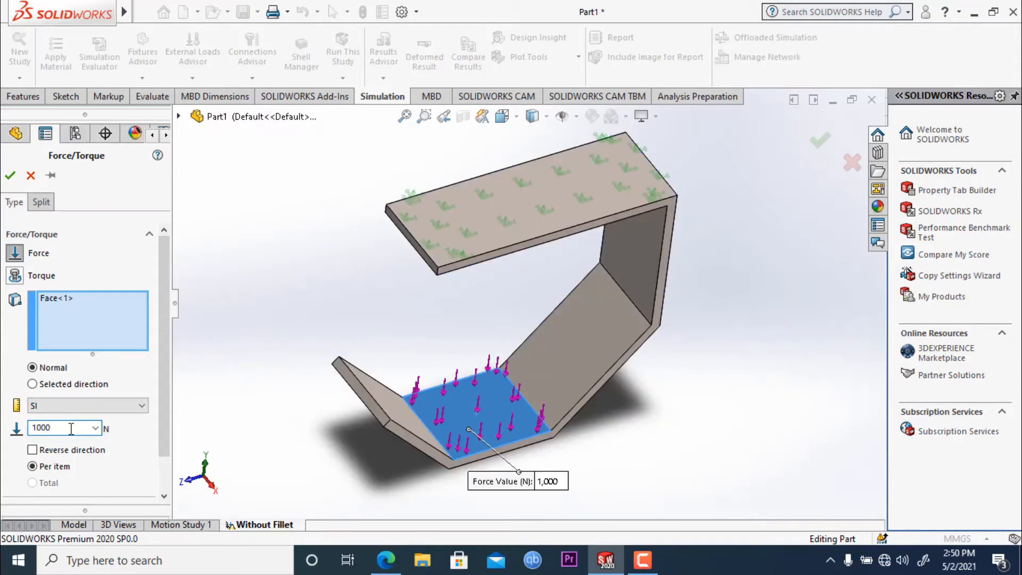
left_click(10, 175)
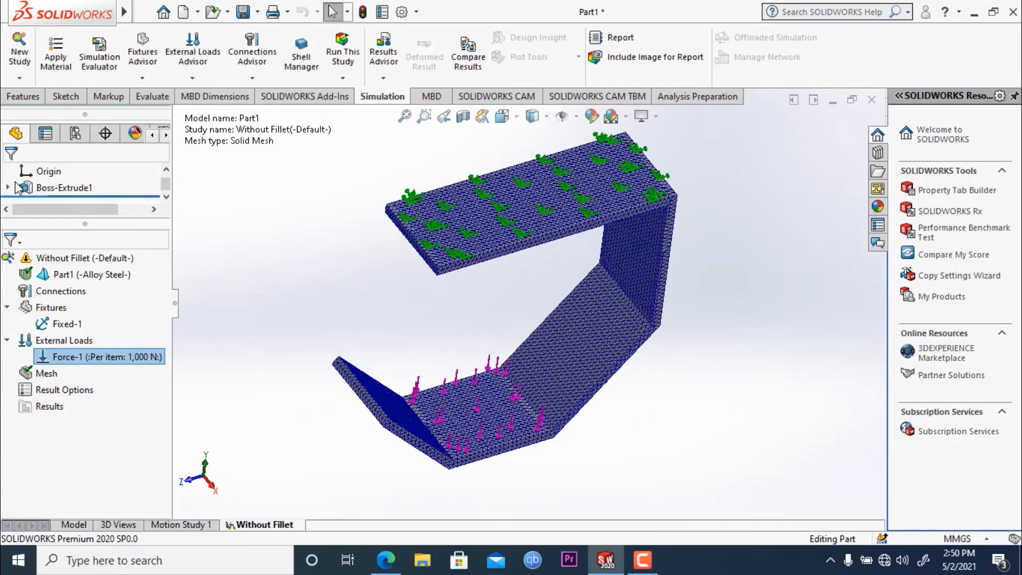
- Run the Without Fillet study under the 1000 N load and examine the von Mises stress plot
left_click(331, 53)
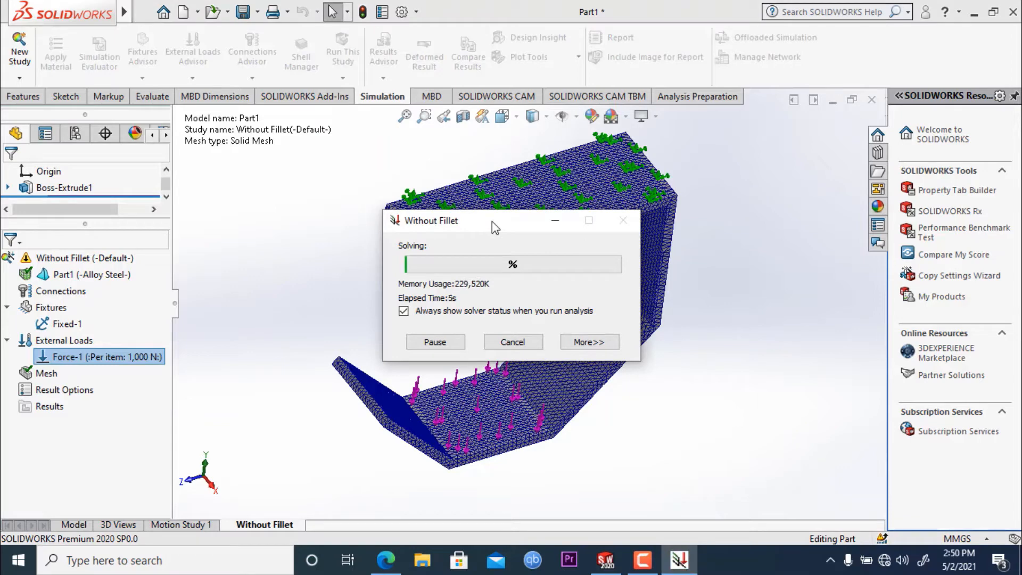
left_click_drag(491, 224, 501, 195)
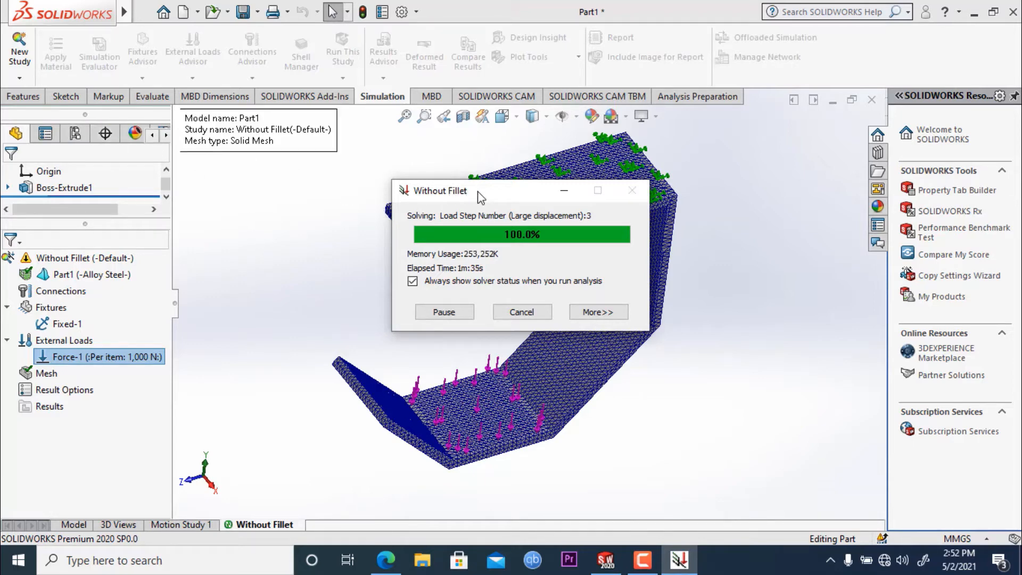
left_click_drag(478, 192, 481, 183)
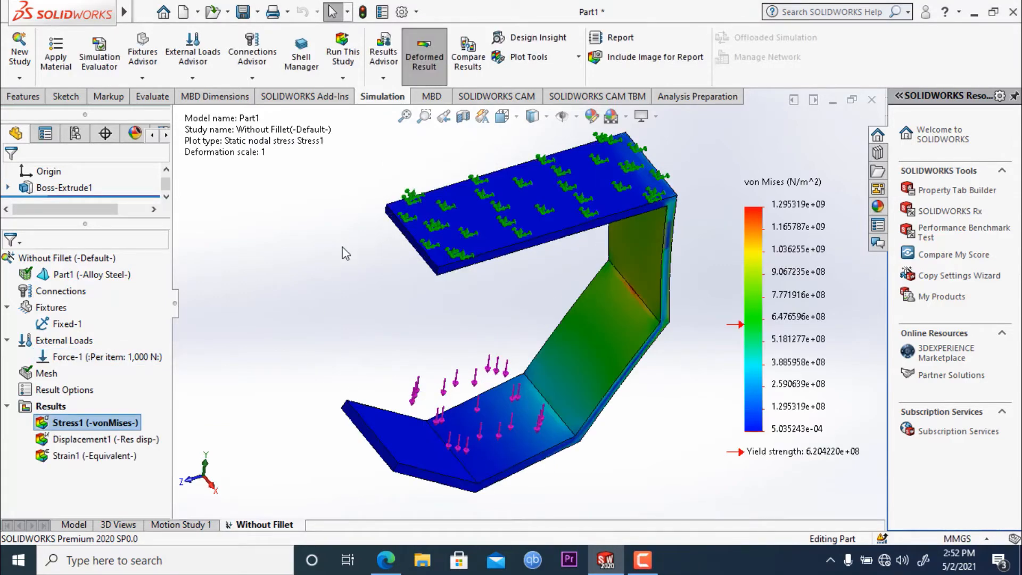
middle_click_drag(346, 283, 373, 230)
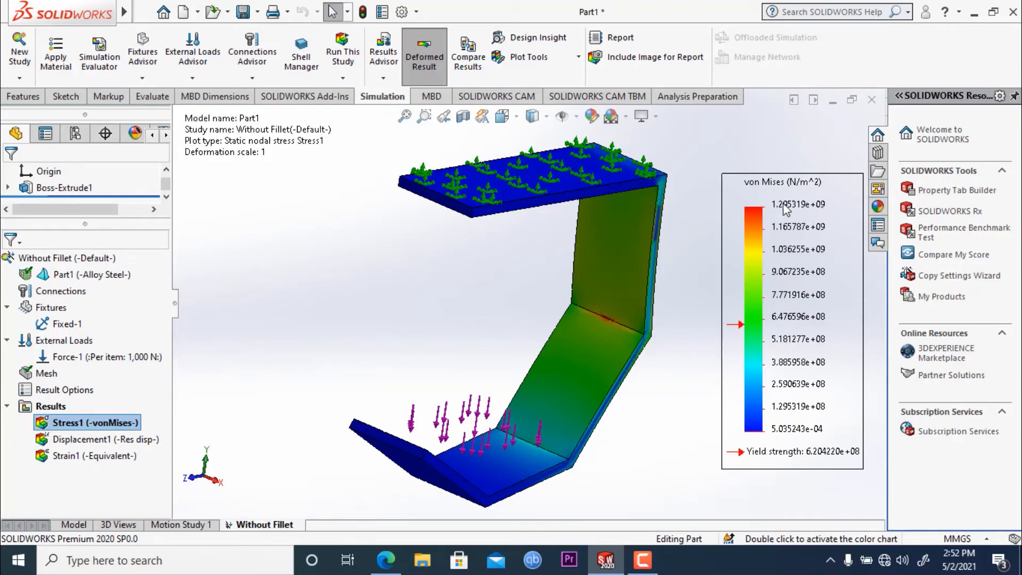
- Edit the force definition on the lower leg and reduce its value to 500 N
right_click(127, 362)
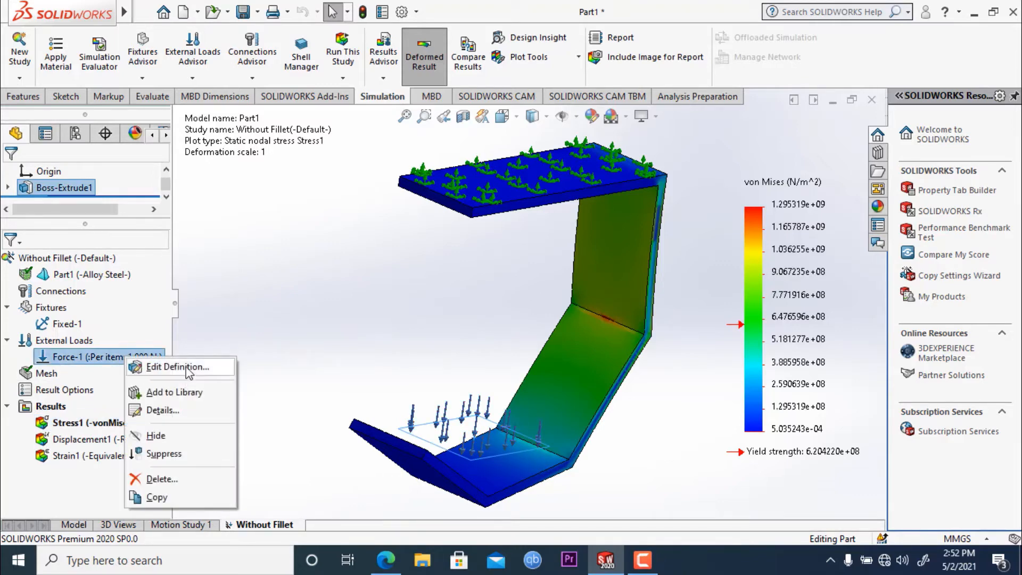
left_click(181, 367)
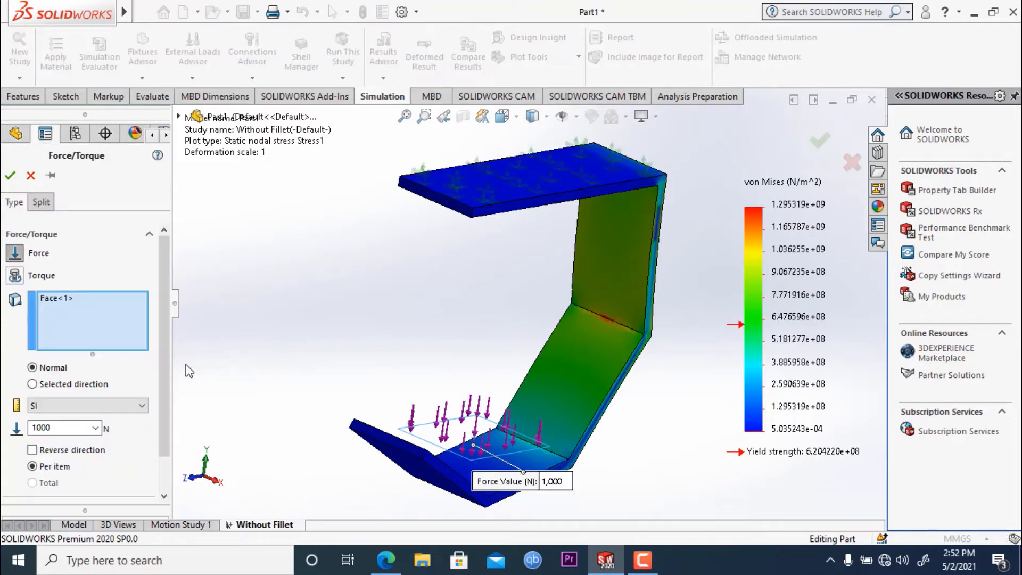
double_click(61, 431)
type("50")
left_click(10, 176)
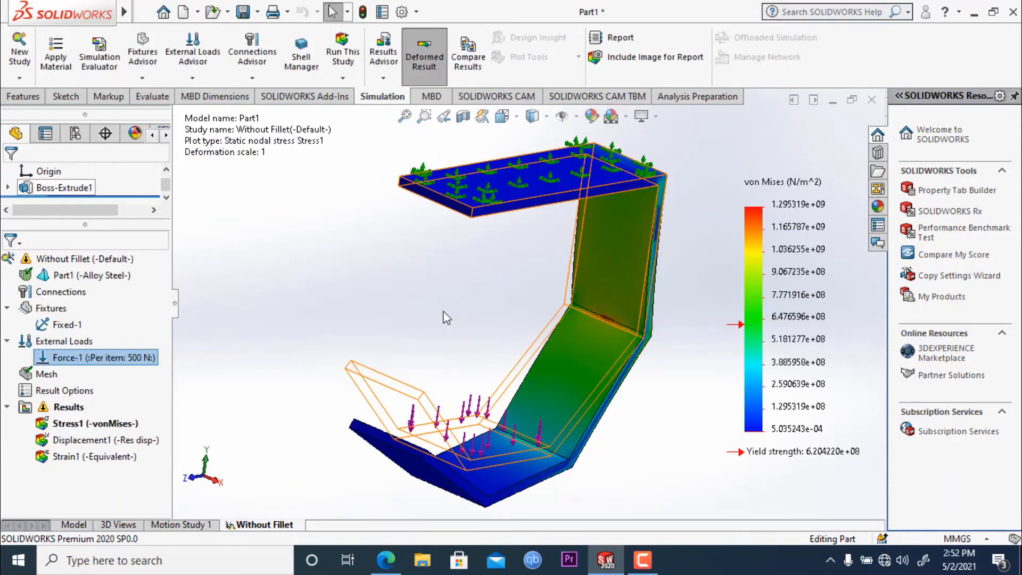
- Rerun the study with the 500 N load and compare the von Mises stress distribution with the yield strength
left_click(351, 63)
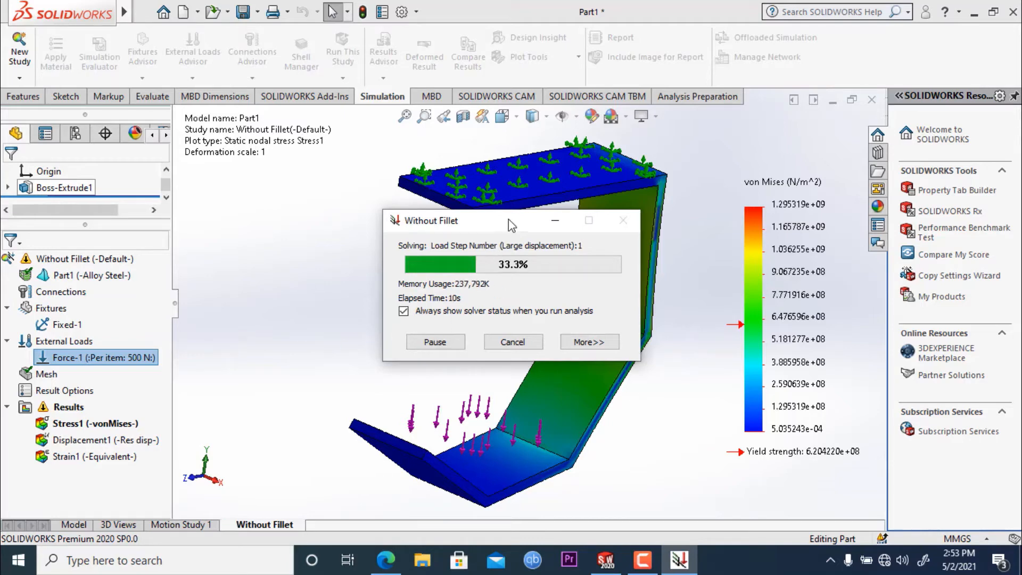
left_click_drag(507, 220, 495, 181)
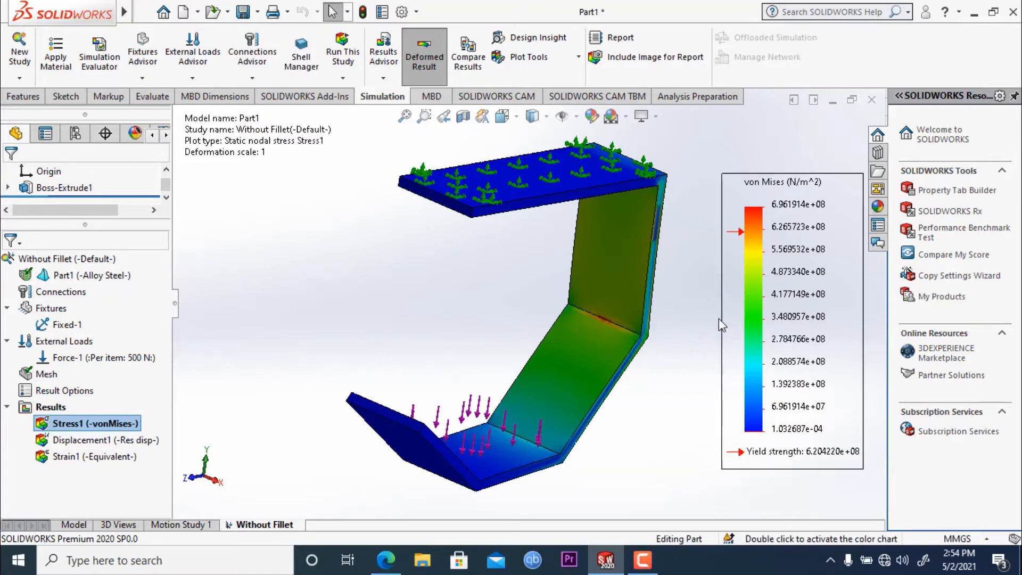
middle_click_drag(471, 318, 455, 369)
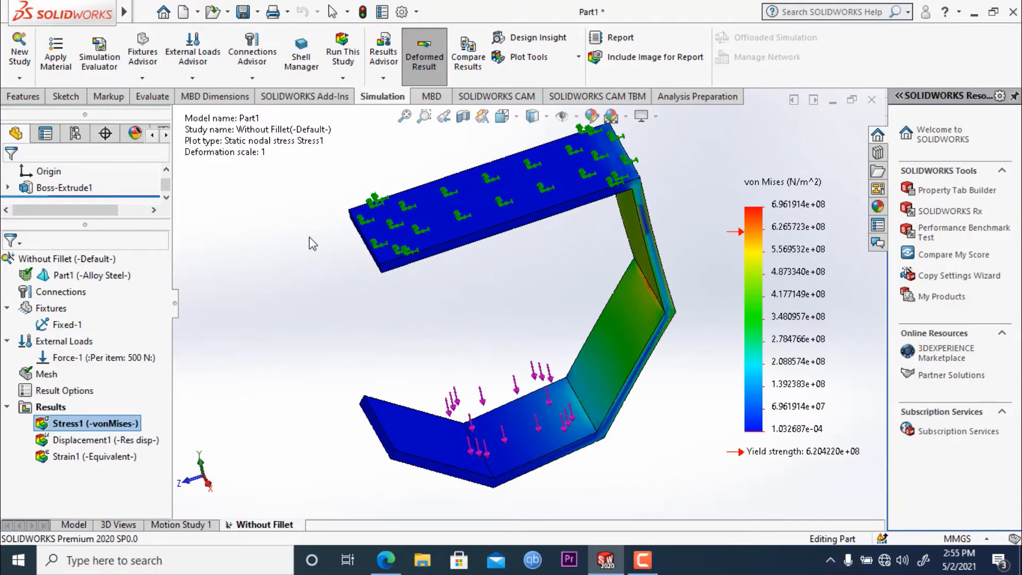
middle_click_drag(312, 244, 349, 170)
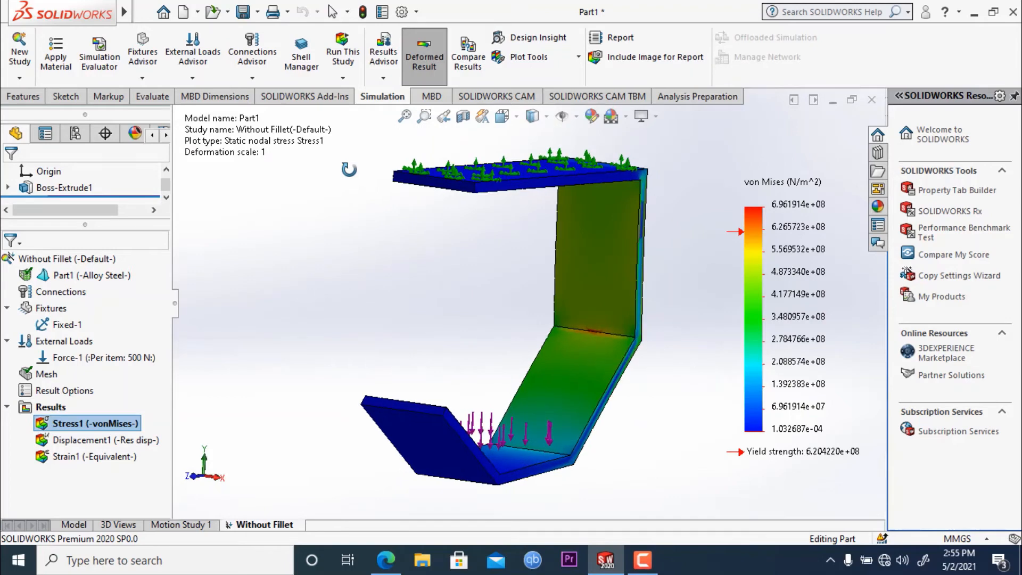
key("Escape")
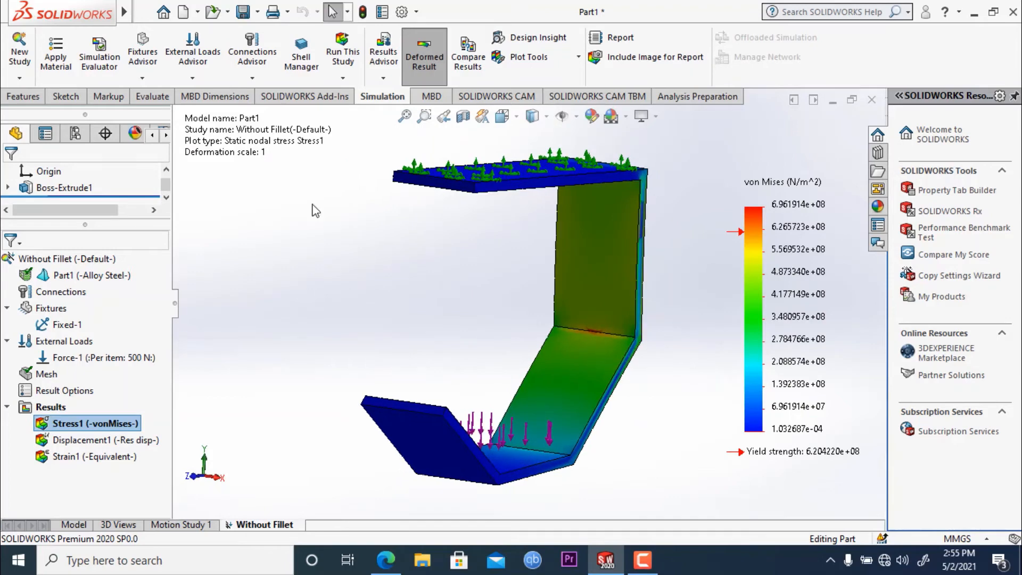
- Edit the force definition on the lower leg and set its value to 200 N
right_click(122, 358)
left_click(179, 369)
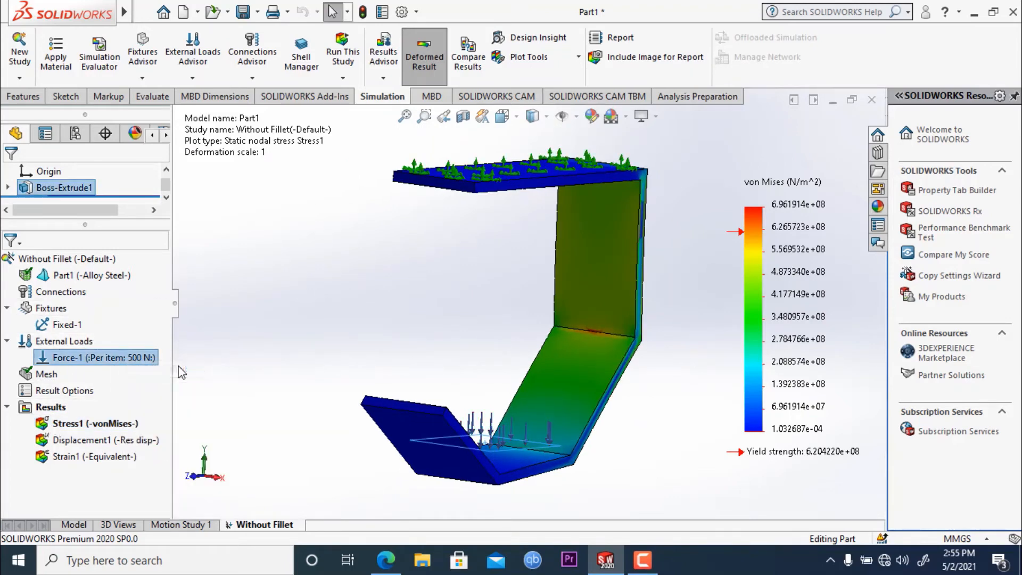
double_click(37, 427)
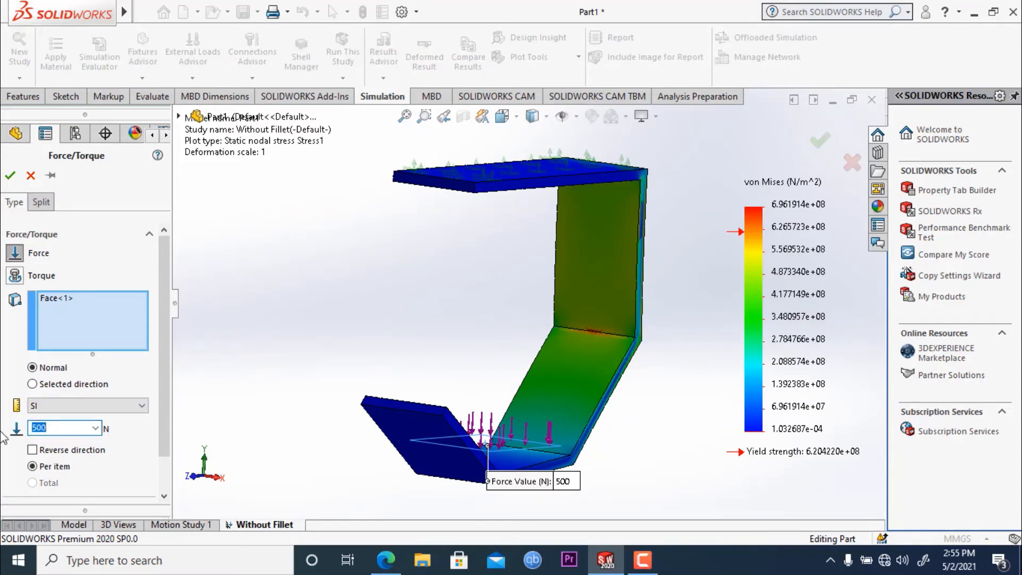
type("200")
left_click(10, 175)
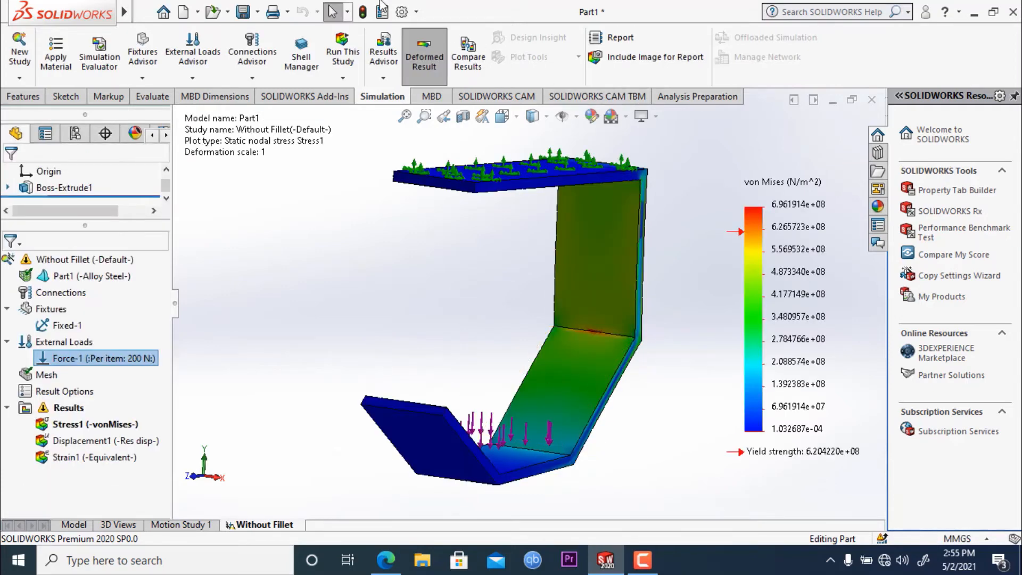
- Run the study with the 200 N load and inspect the resulting von Mises stress plot from several angles
left_click(343, 56)
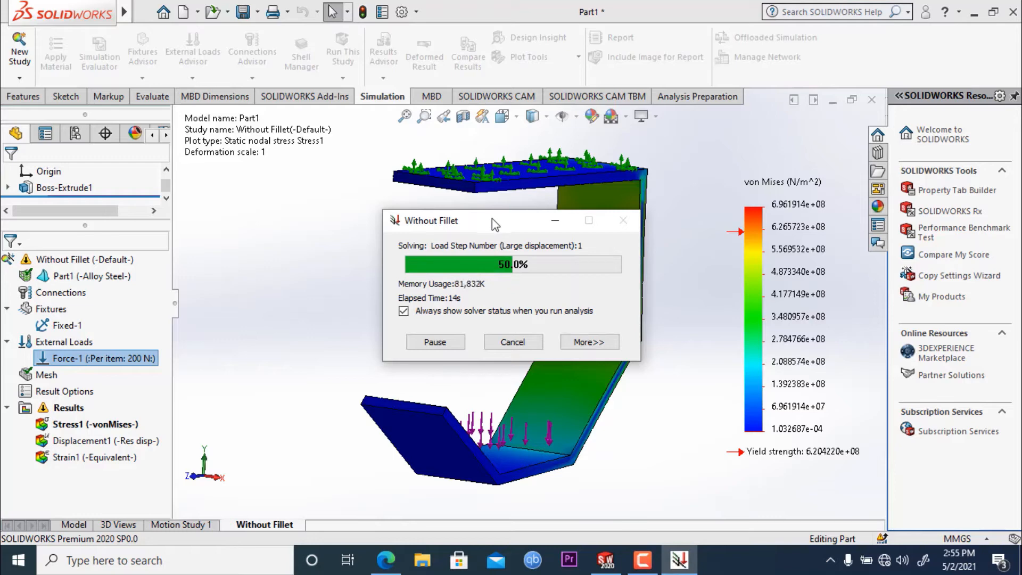
left_click_drag(493, 219, 448, 211)
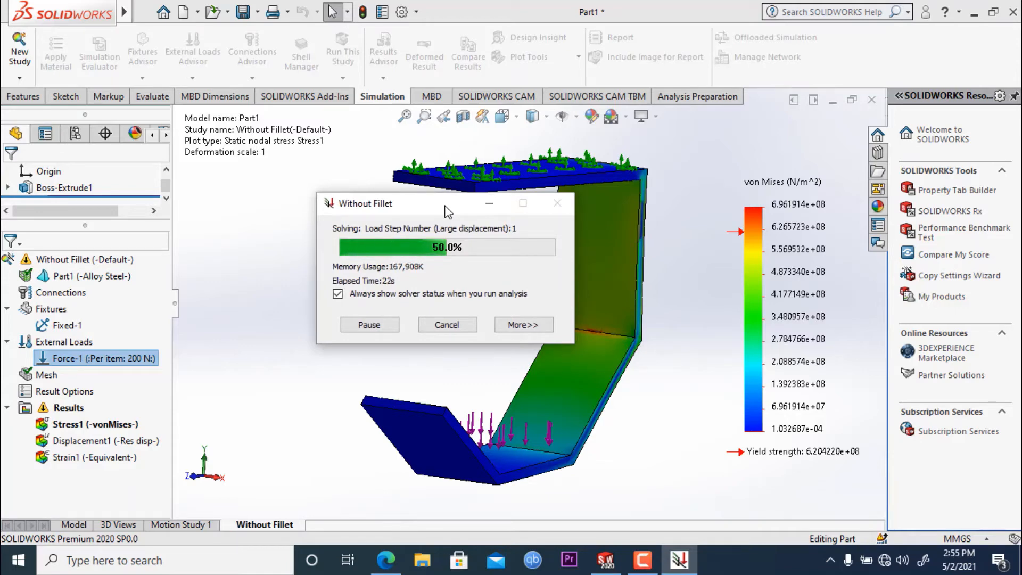
left_click_drag(445, 207, 438, 188)
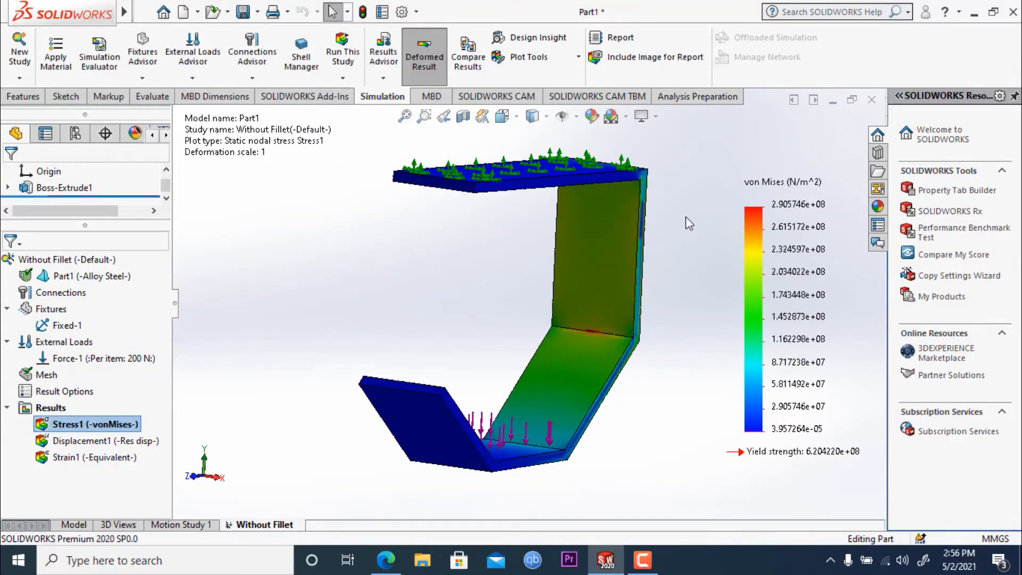
middle_click_drag(686, 217, 636, 214)
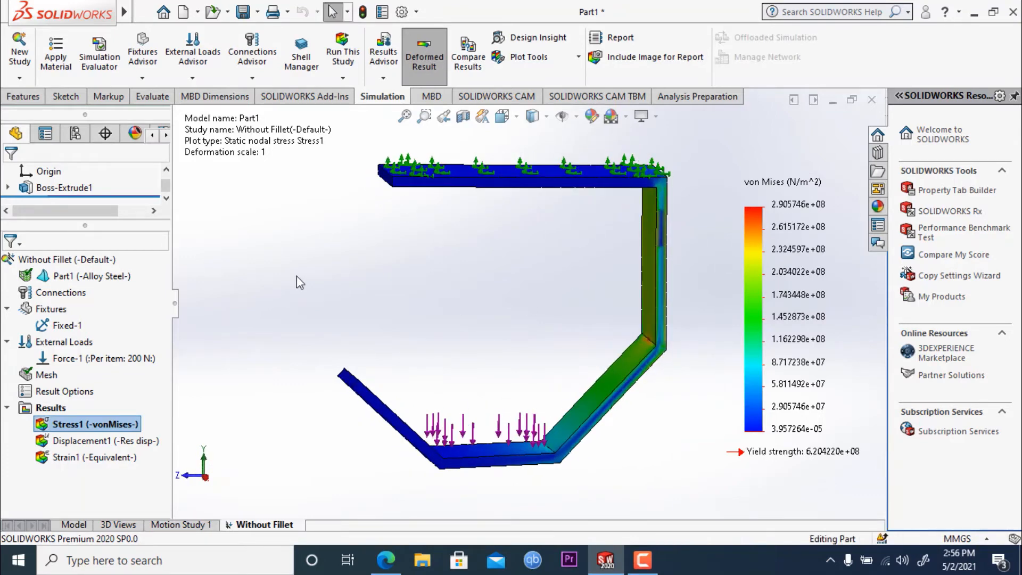
middle_click_drag(261, 263, 236, 256)
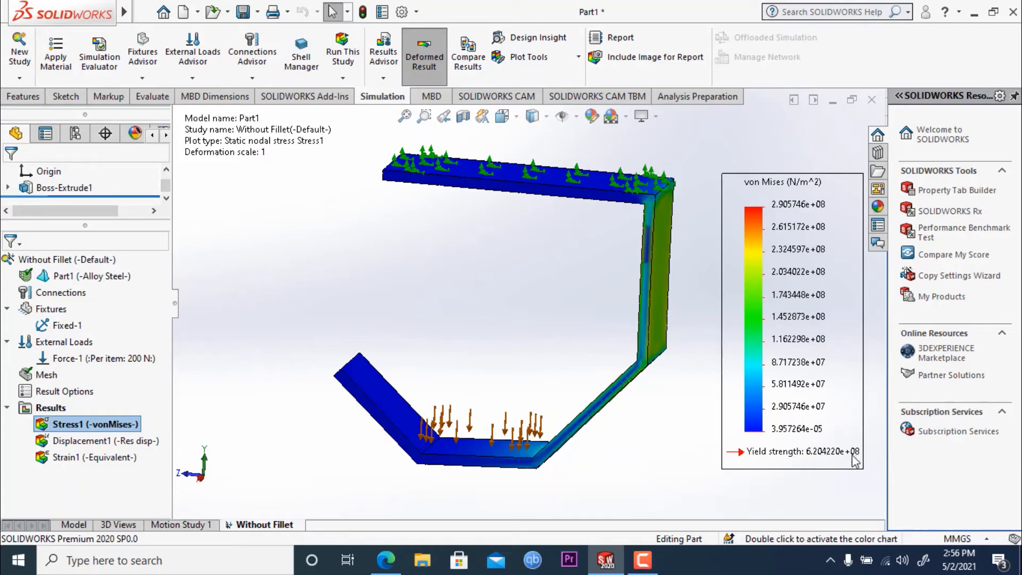
middle_click_drag(319, 215, 376, 312)
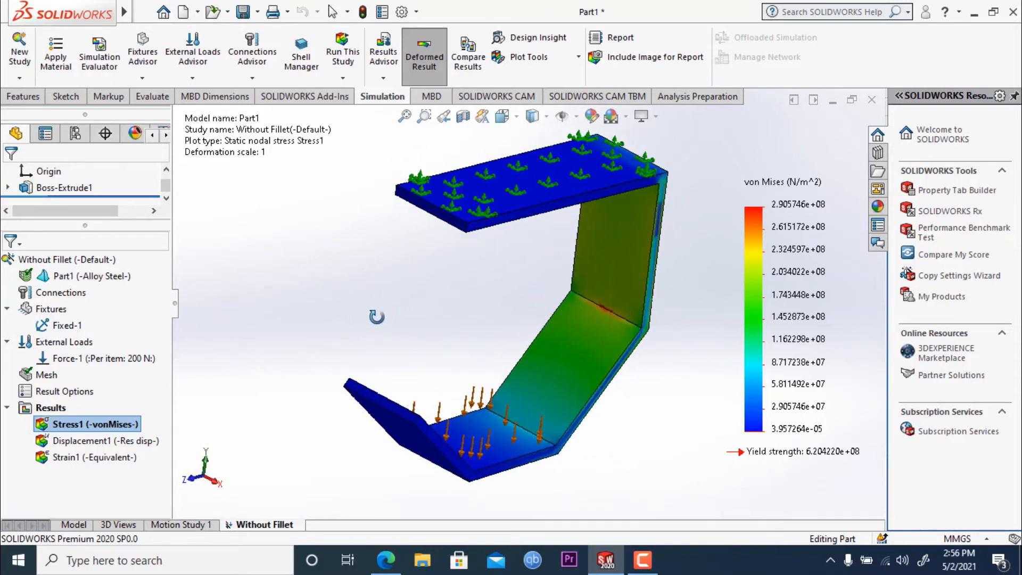
- Add a factor of safety plot with the Automatic criterion to the study results and inspect it on the part
left_click(56, 408)
right_click(58, 414)
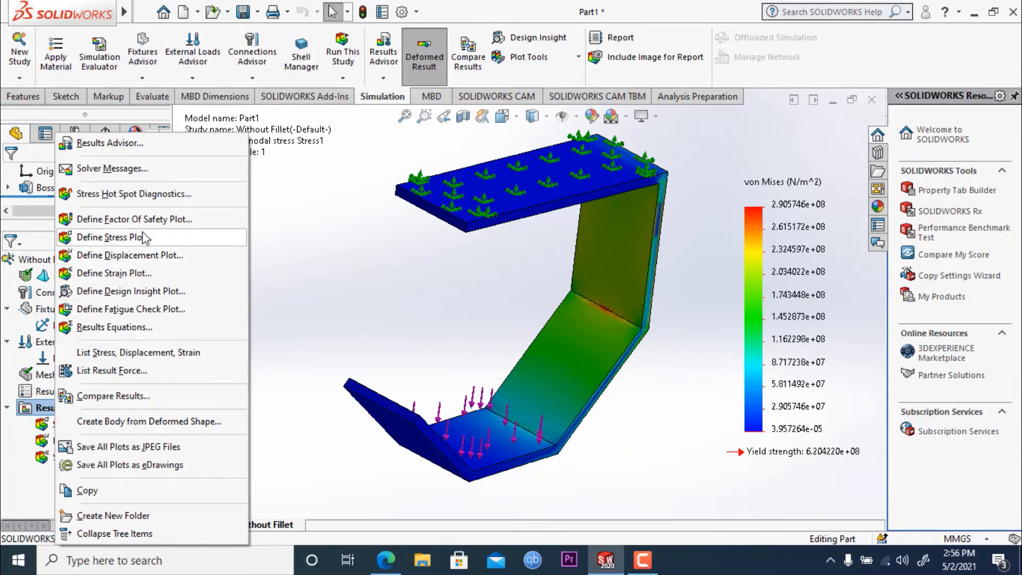
left_click(134, 219)
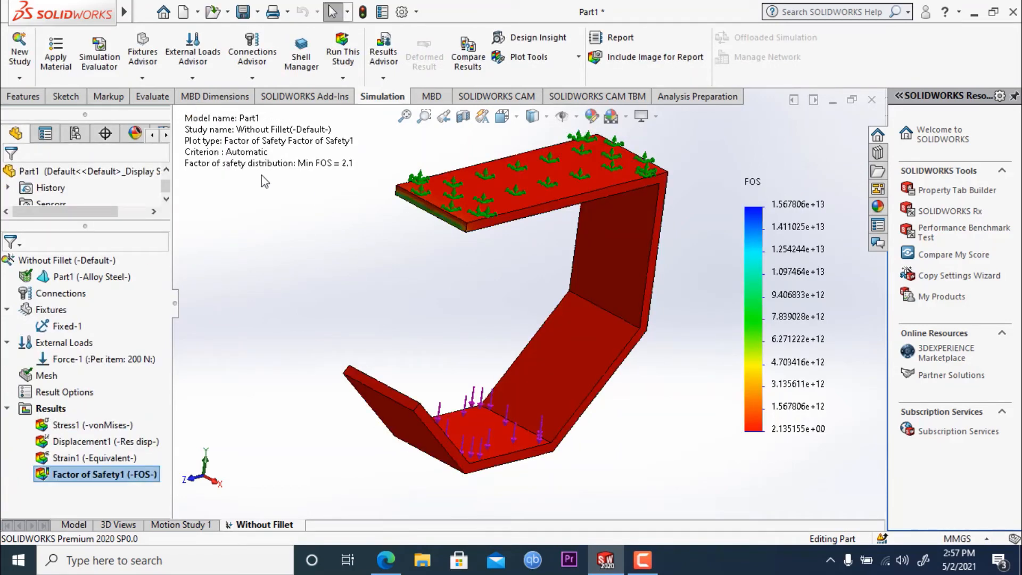
middle_click_drag(326, 276, 510, 349)
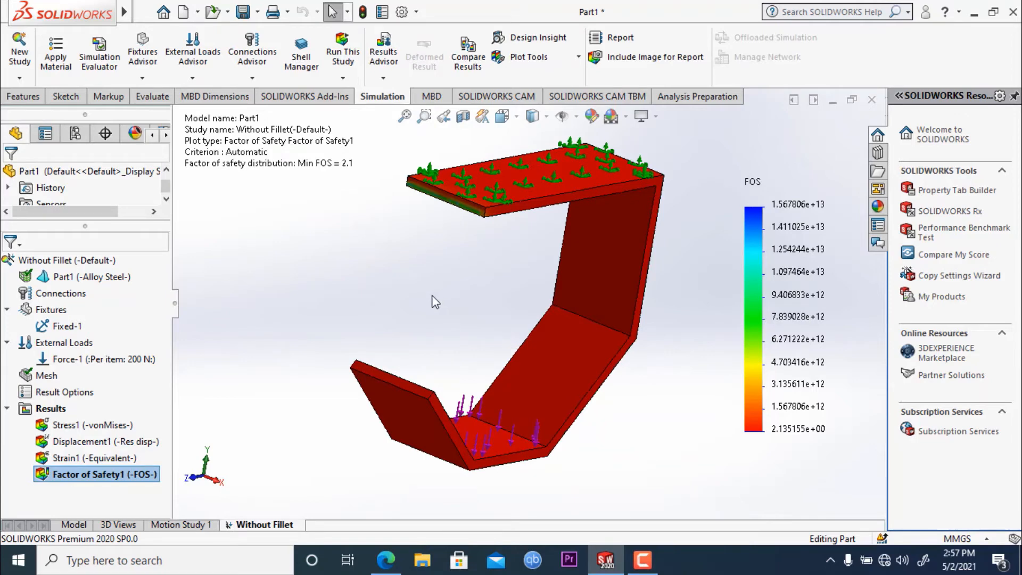
mouse_move(433, 296)
middle_mouse_down()
mouse_move(406, 230)
mouse_move(465, 295)
mouse_move(481, 279)
mouse_move(434, 280)
mouse_move(427, 292)
middle_mouse_up()
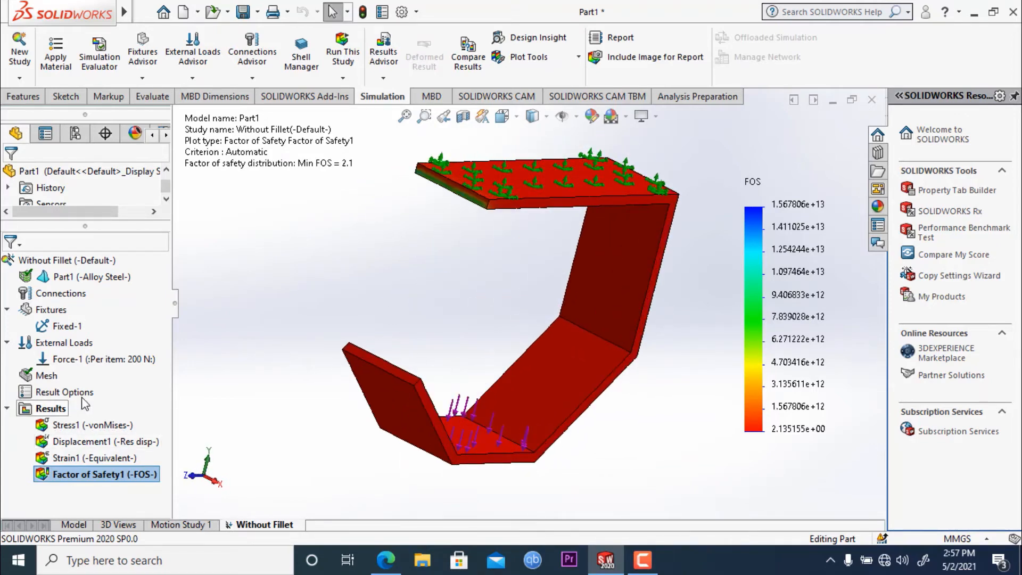
- Add a fatigue check plot with the Ground and Axial modifying factors to the study results and inspect it on the part
right_click(51, 409)
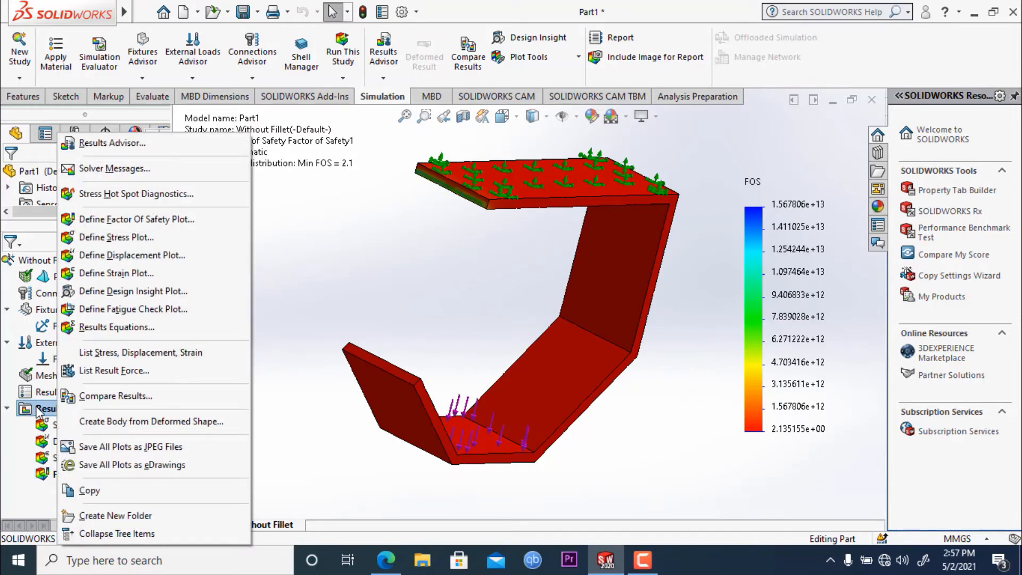
left_click(133, 310)
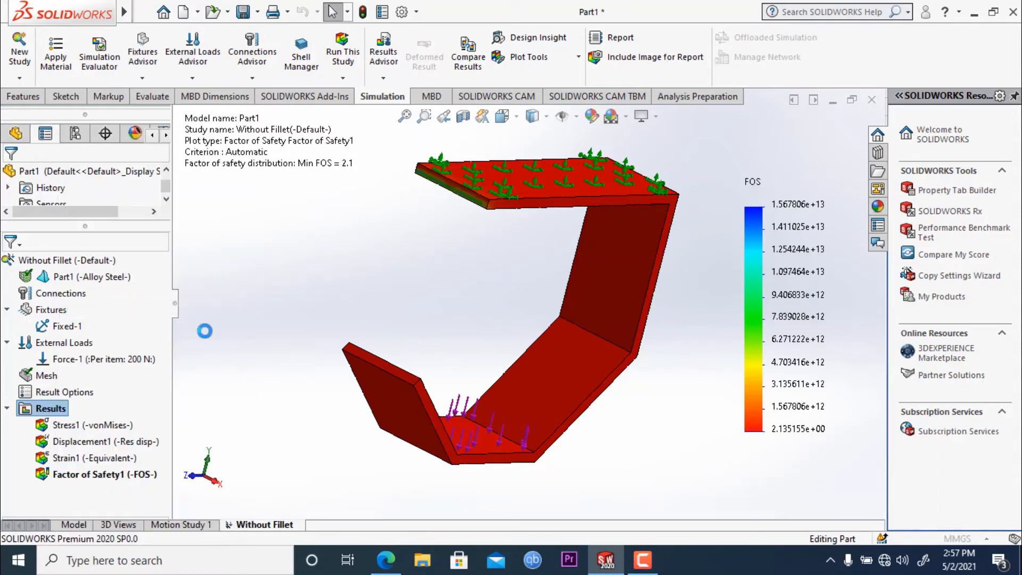
middle_click_drag(355, 269, 311, 297)
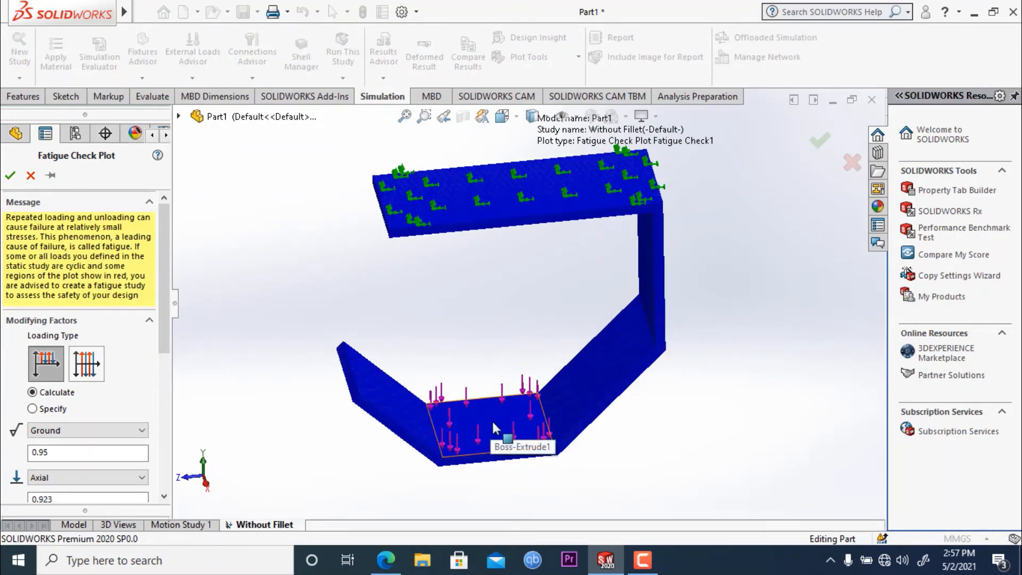
left_click_drag(164, 298, 157, 369)
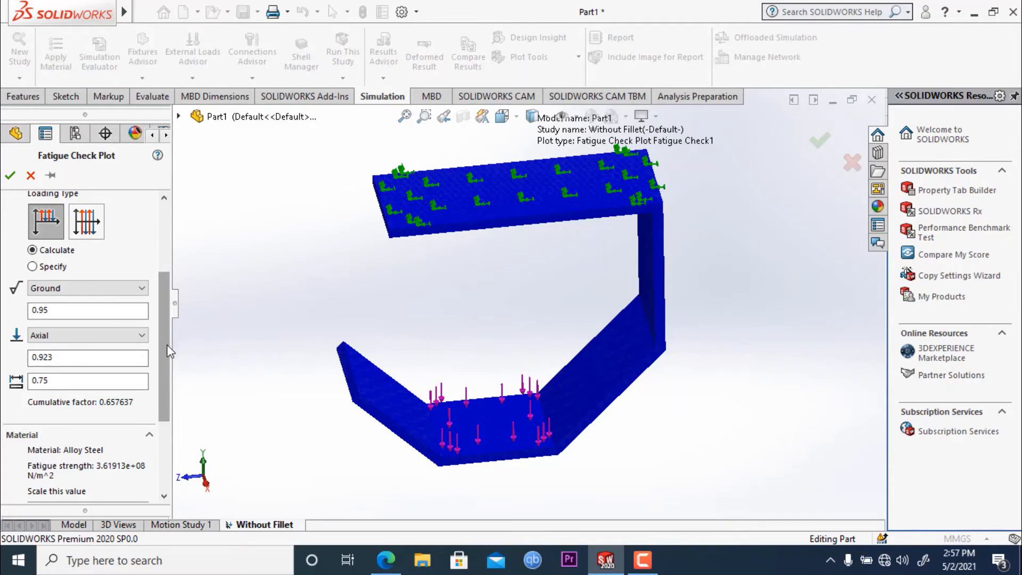
left_click_drag(169, 351, 180, 315)
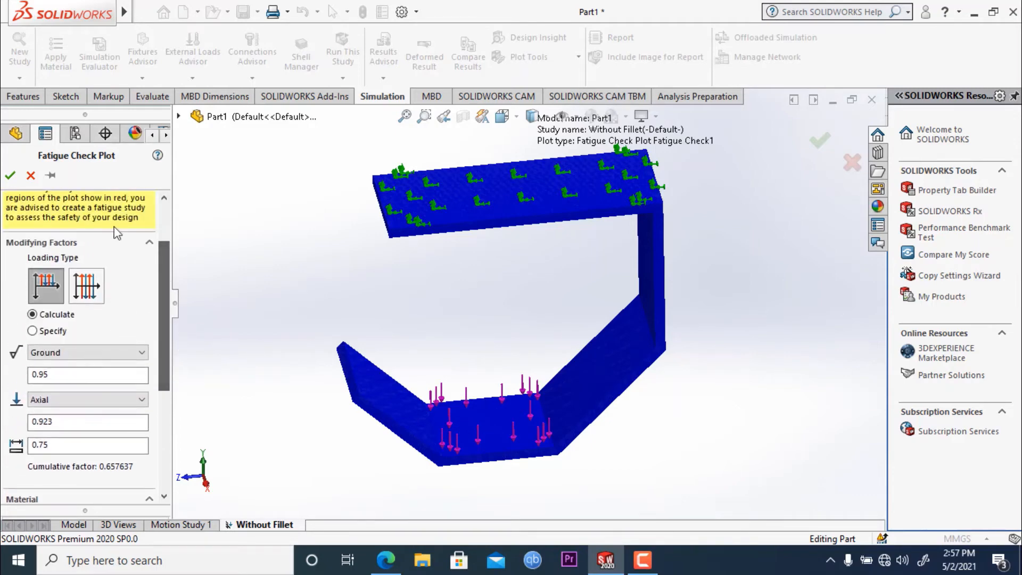
left_click(10, 175)
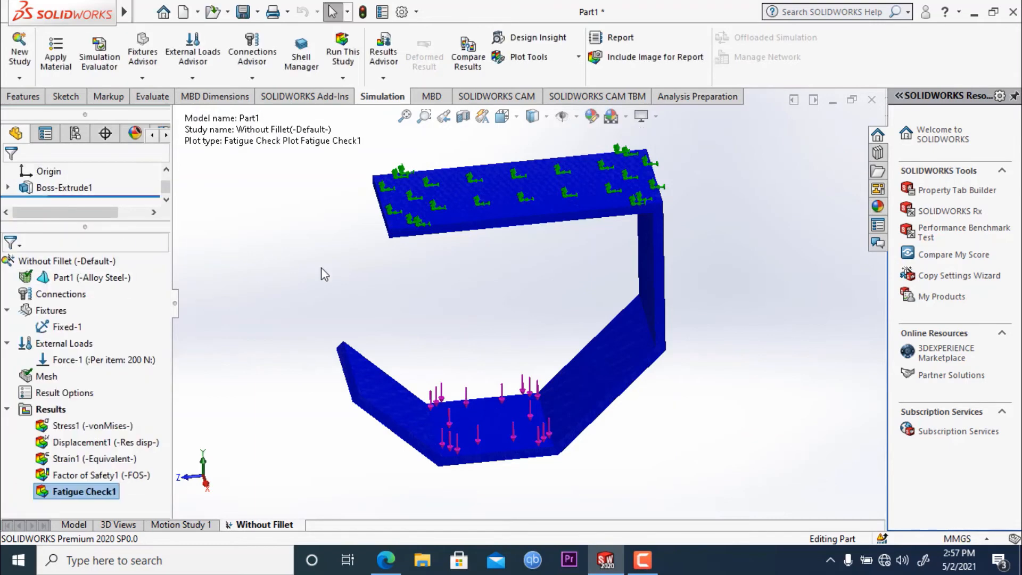
middle_click_drag(275, 310, 367, 275)
right_click(84, 492)
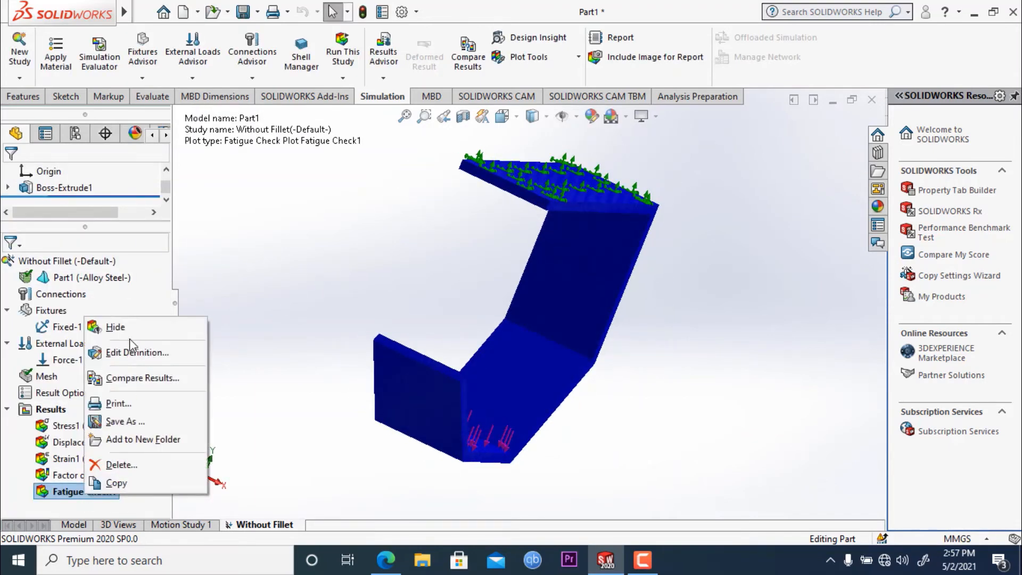
left_click(294, 265)
middle_click_drag(382, 307, 290, 415)
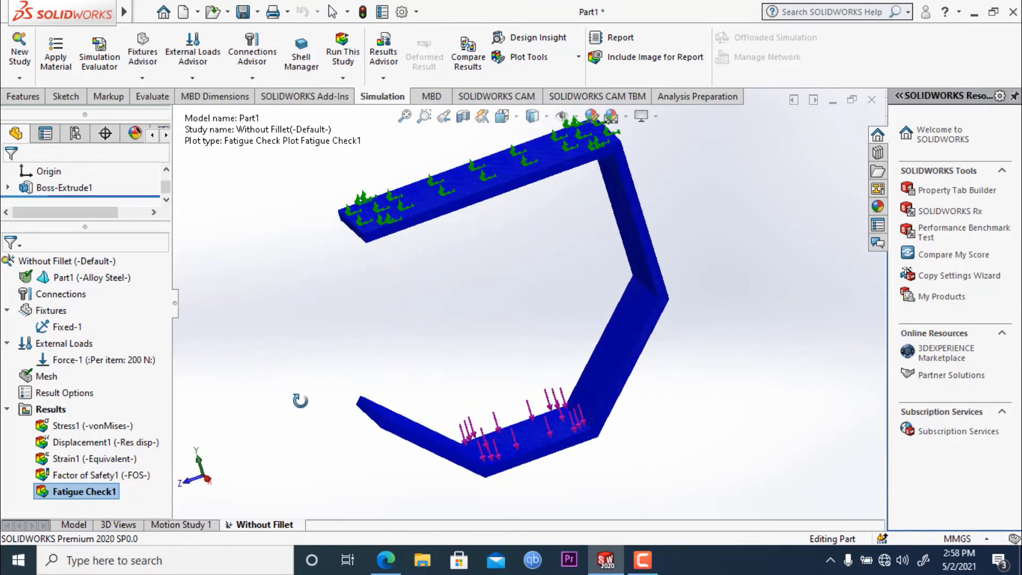
- Show the von Mises stress plot again and inspect the stress distribution around the bends
right_click(93, 429)
left_click(150, 307)
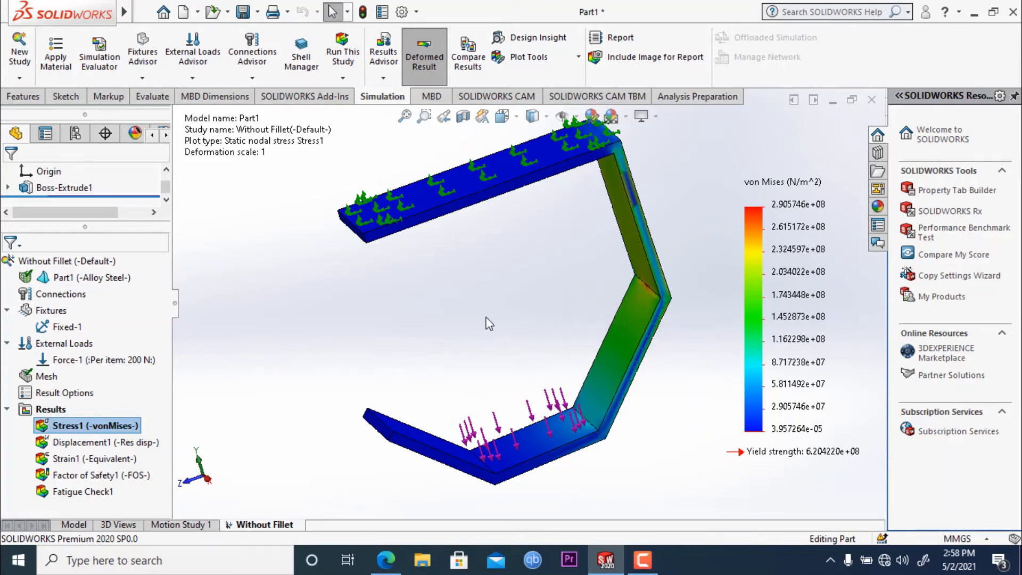
middle_click_drag(491, 322, 502, 342)
key("Escape")
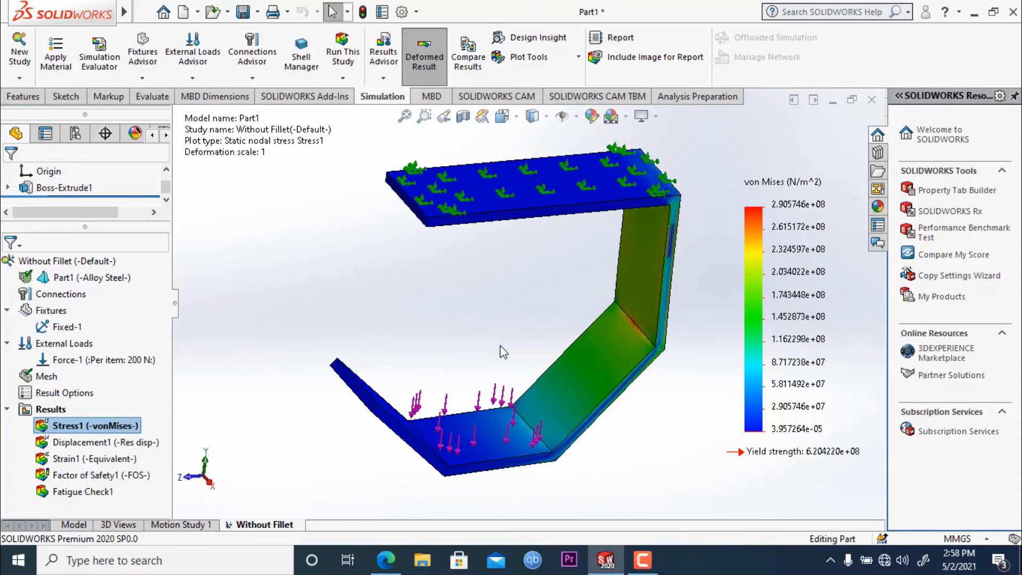
middle_click_drag(441, 312, 421, 292)
key("Escape")
key("Escape")
- Show the resultant displacement plot and inspect the deformation of the strip from several angles
right_click(105, 441)
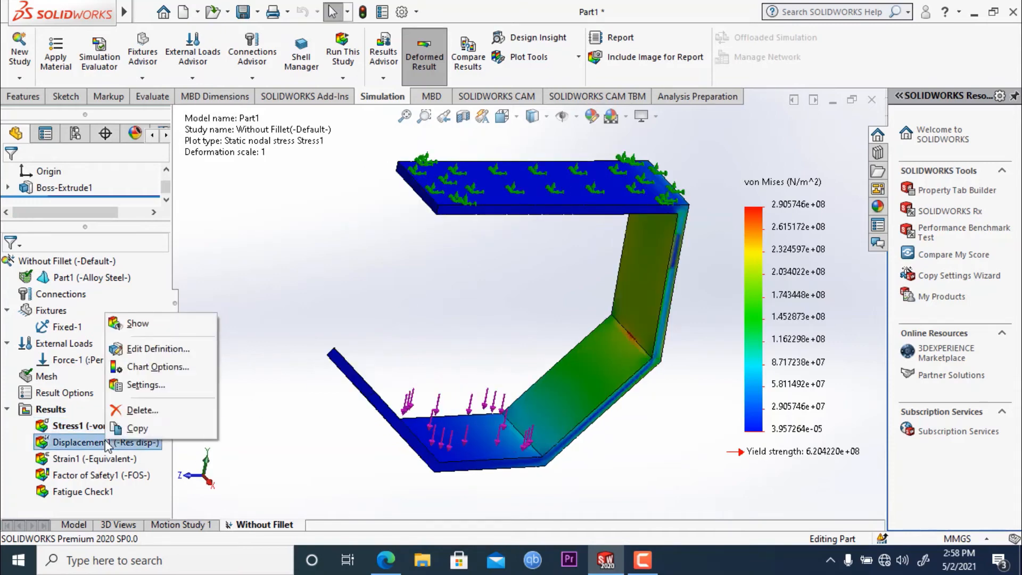
left_click(130, 324)
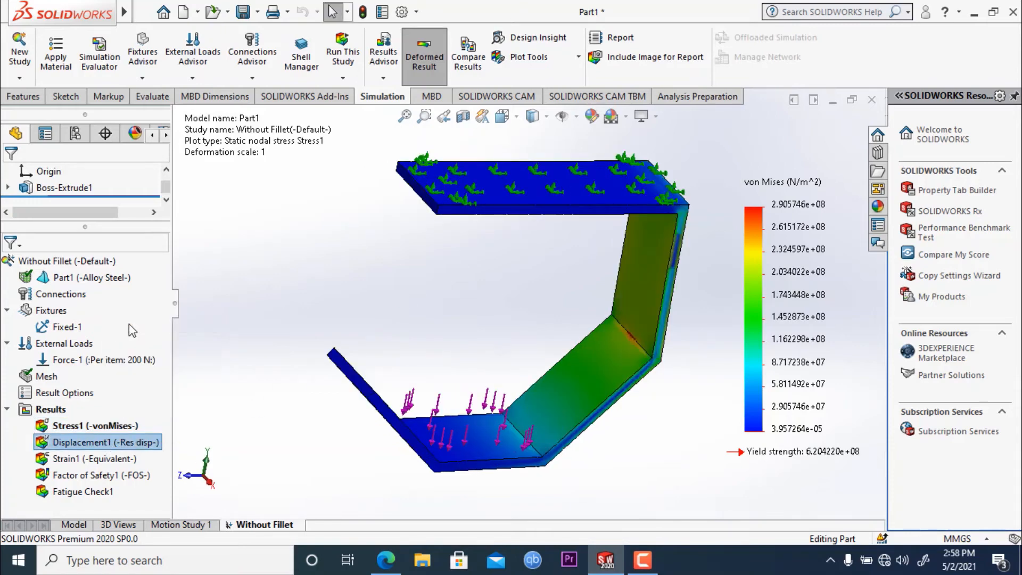
mouse_move(332, 294)
middle_mouse_down()
mouse_move(286, 323)
mouse_move(337, 281)
middle_mouse_up()
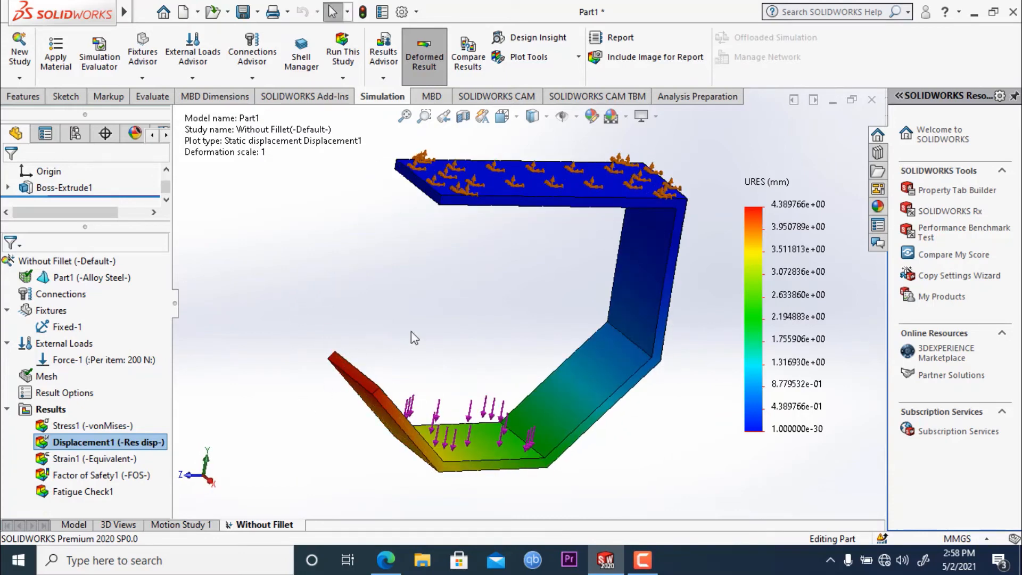
middle_click_drag(399, 328, 409, 289)
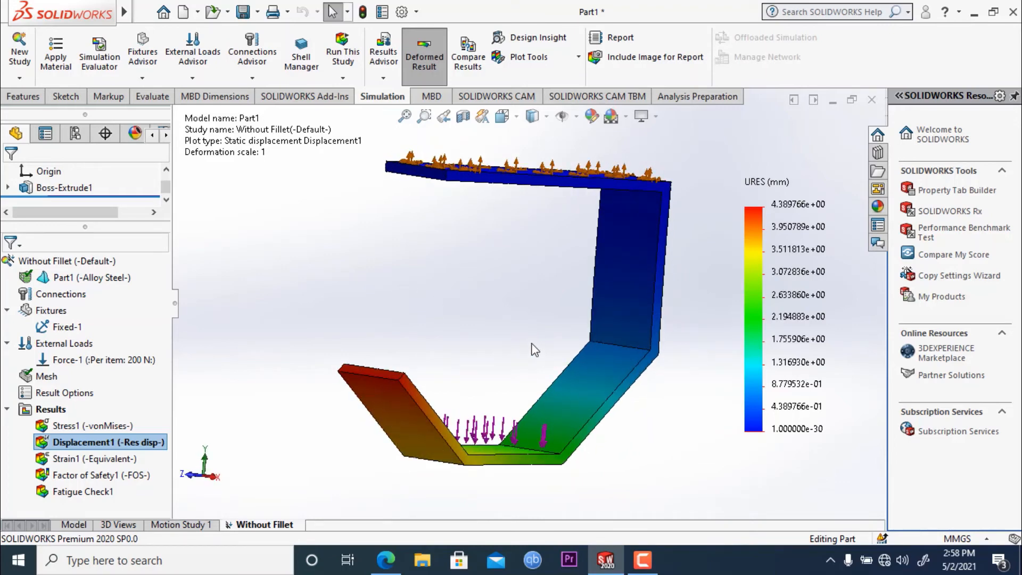
middle_click_drag(527, 311, 620, 338)
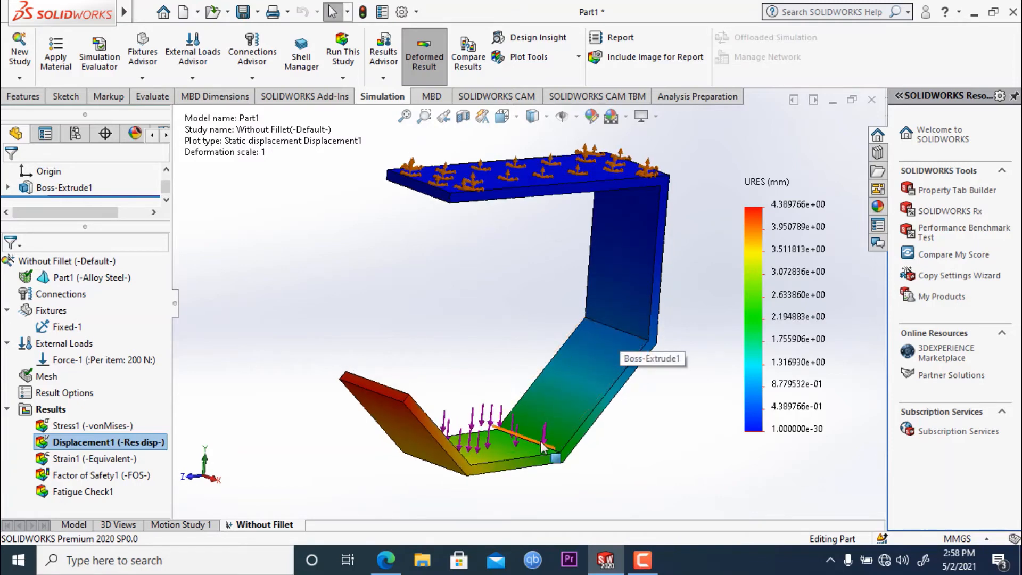
middle_click_drag(604, 419, 616, 371)
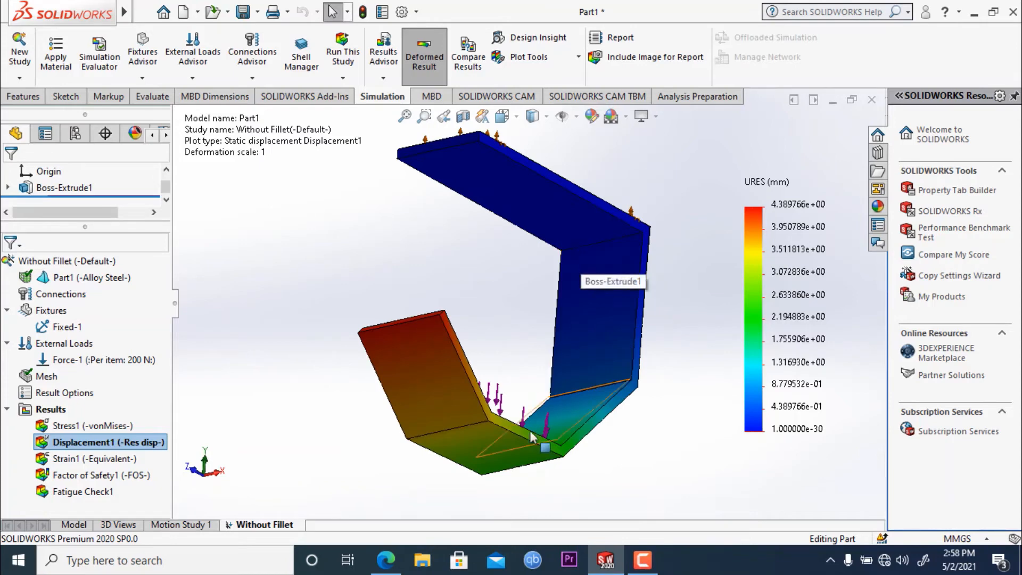
middle_click_drag(687, 450, 655, 452)
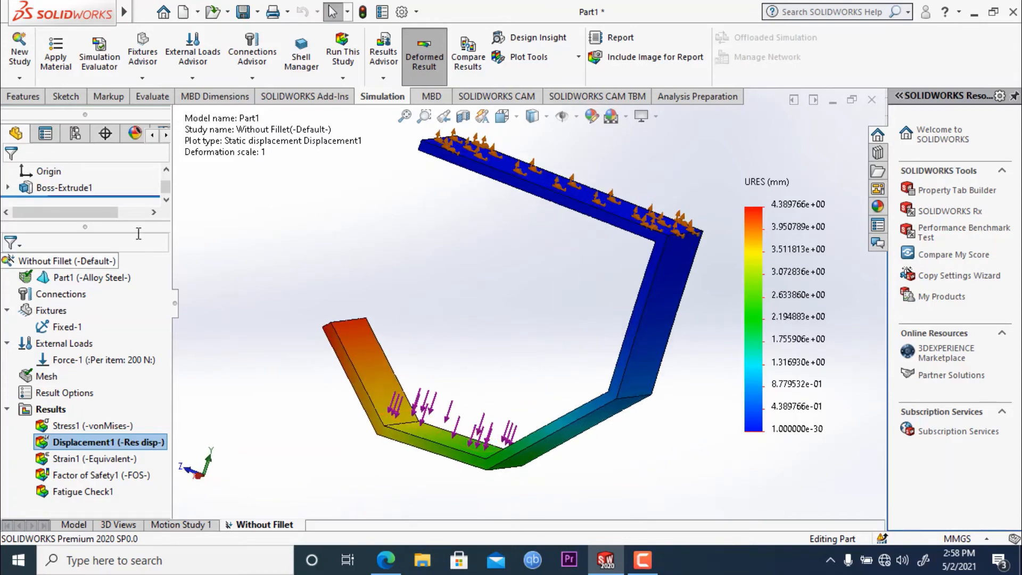
- Save the part as Without Fillet in the fea folder and copy the simulation result files along with it
left_click(23, 96)
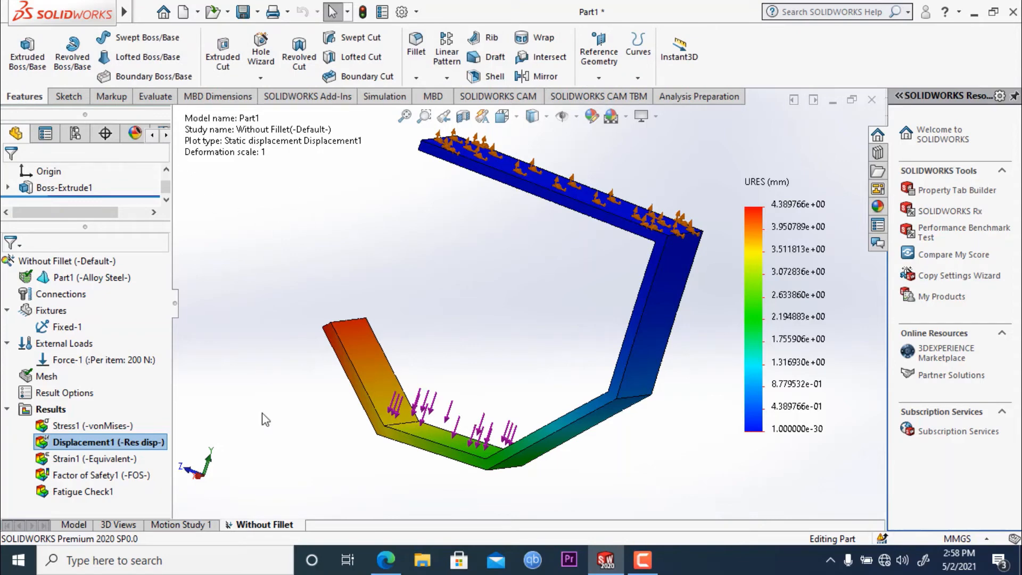
left_click(143, 11)
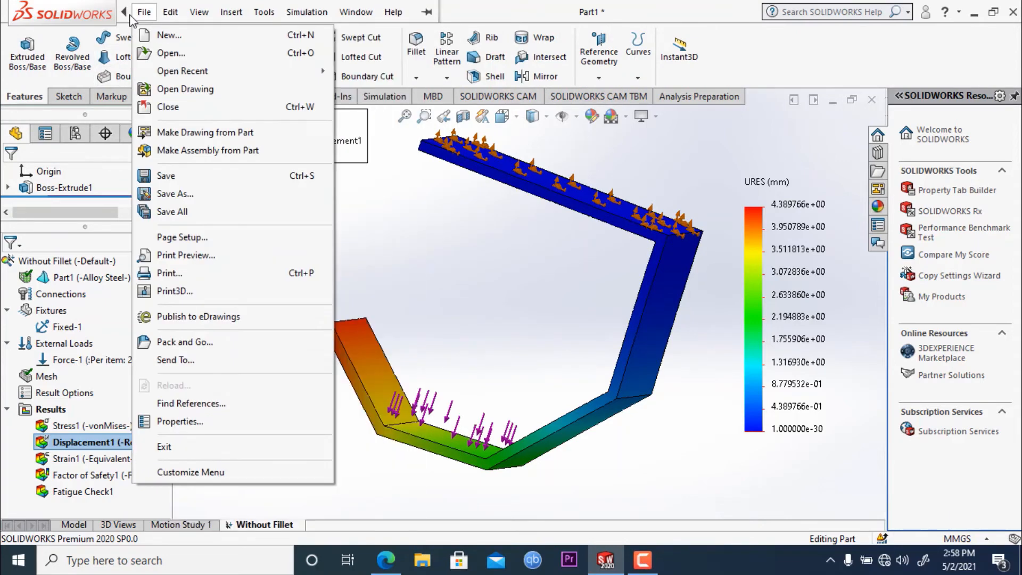
left_click(169, 178)
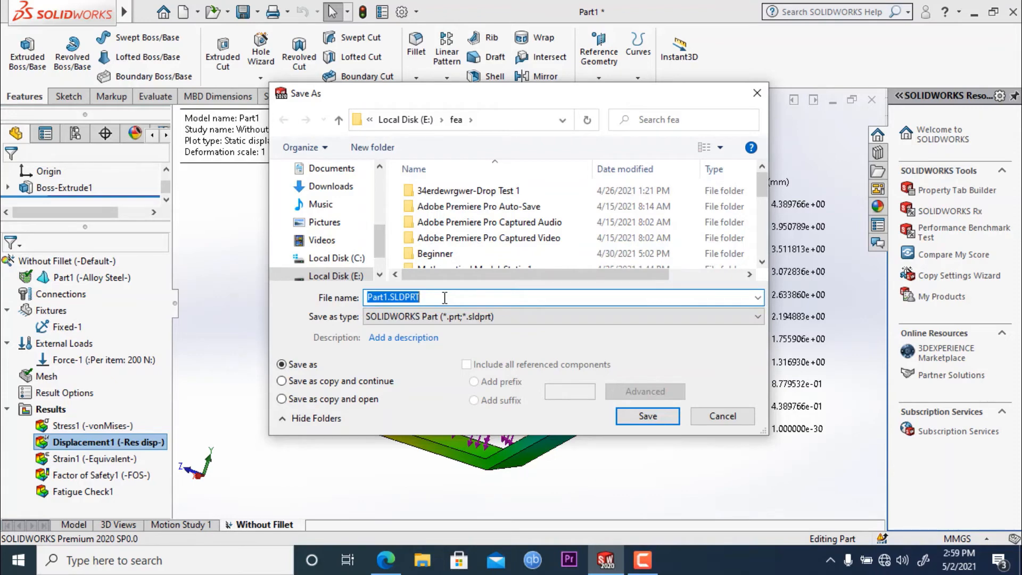
type("Without Fillet")
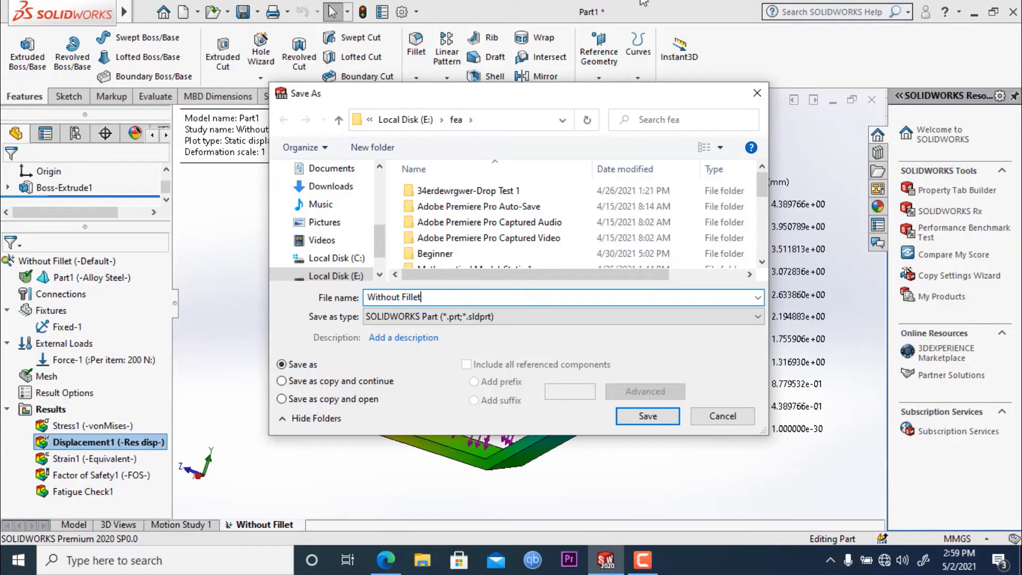
left_click(648, 417)
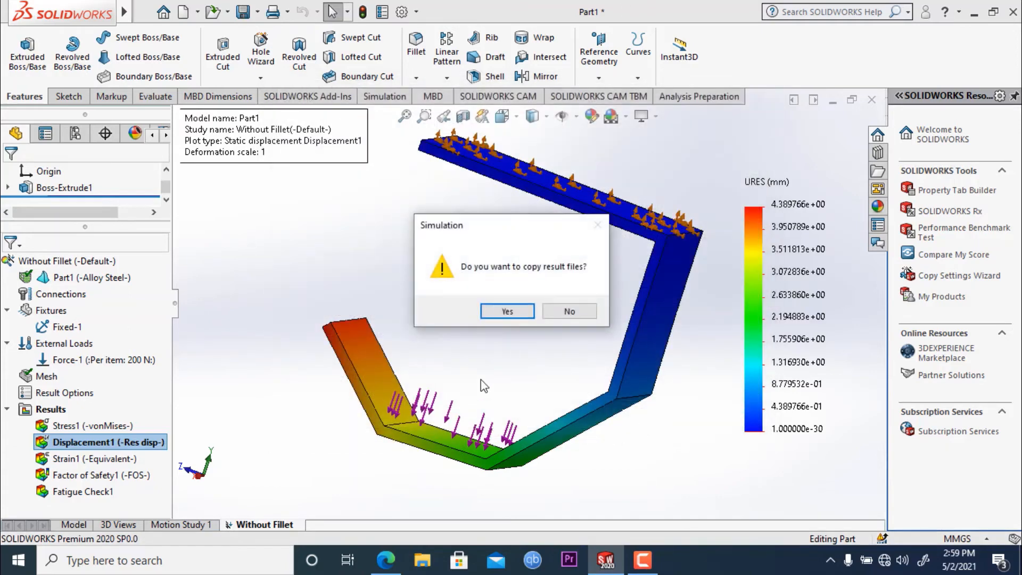
left_click(504, 313)
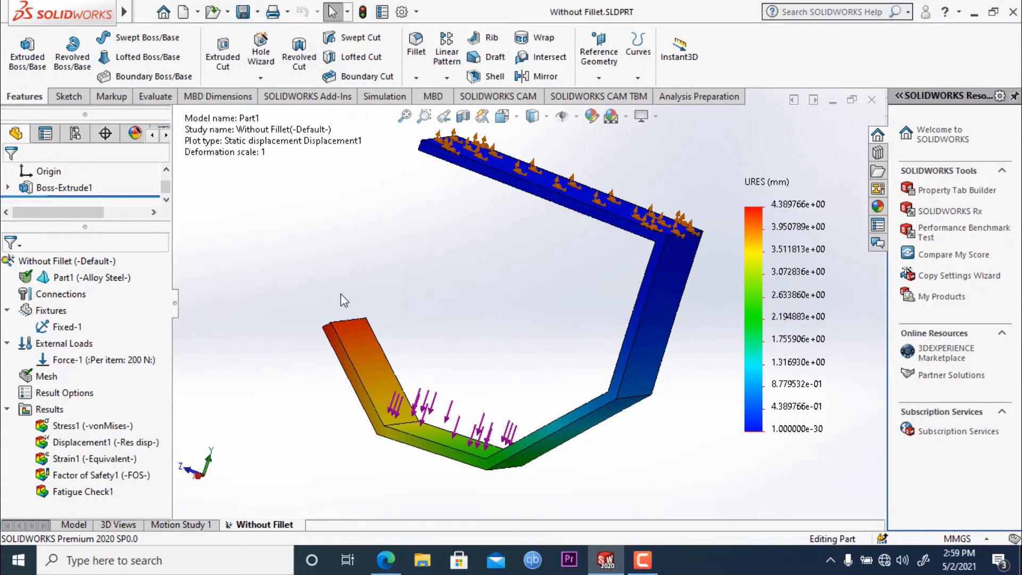
- Rebuild the part and switch from the study results to the plain model in 3D Views, enlarging the model area
left_click(68, 97)
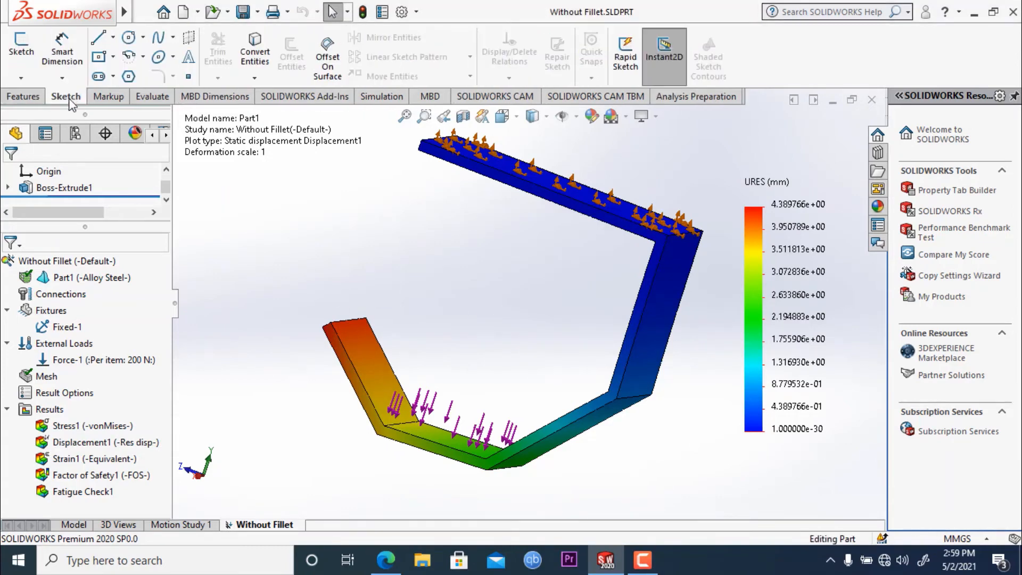
left_click(364, 11)
left_click(117, 525)
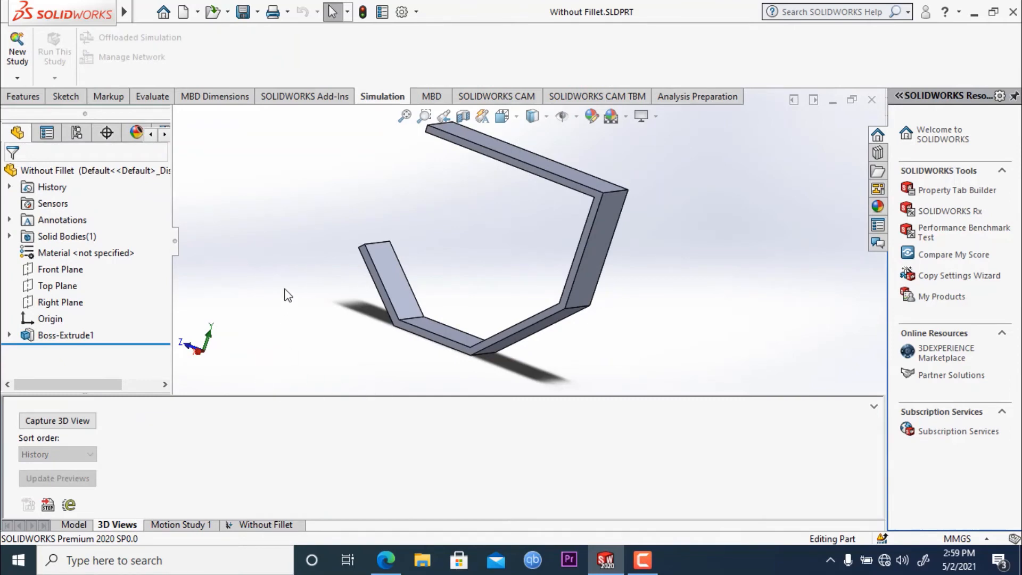
middle_click_drag(288, 296, 315, 338)
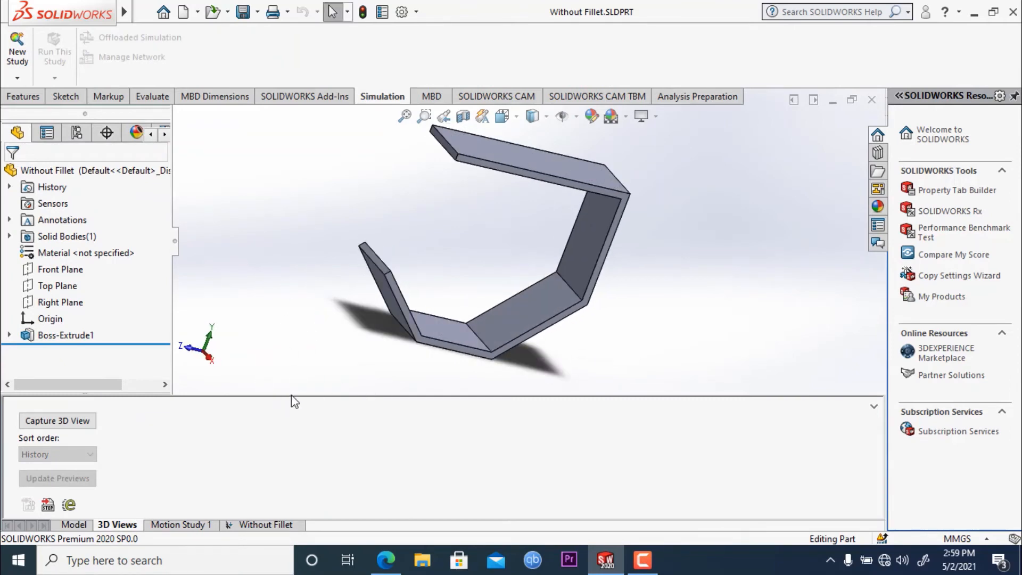
left_click_drag(286, 422, 283, 452)
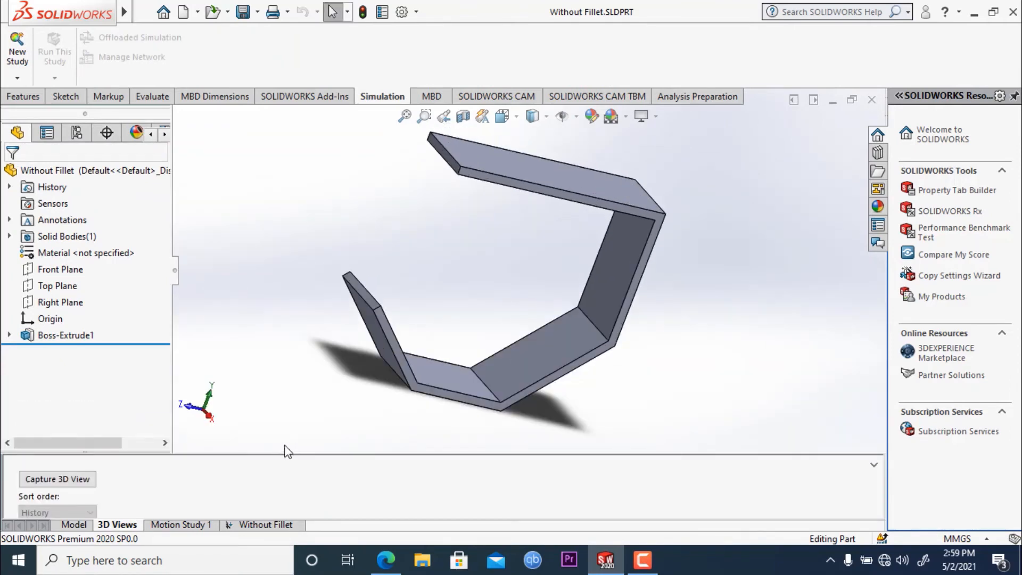
middle_click_drag(421, 273, 418, 221)
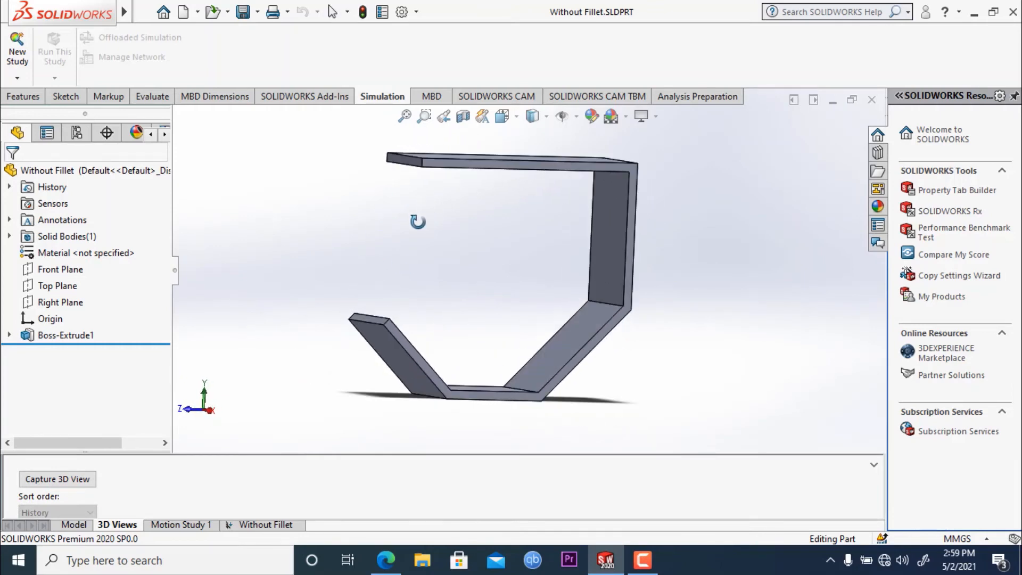
- Start a symmetric fillet on the inner edge between the short lip and the strip's bottom section, with radius 5 mm
left_click(24, 97)
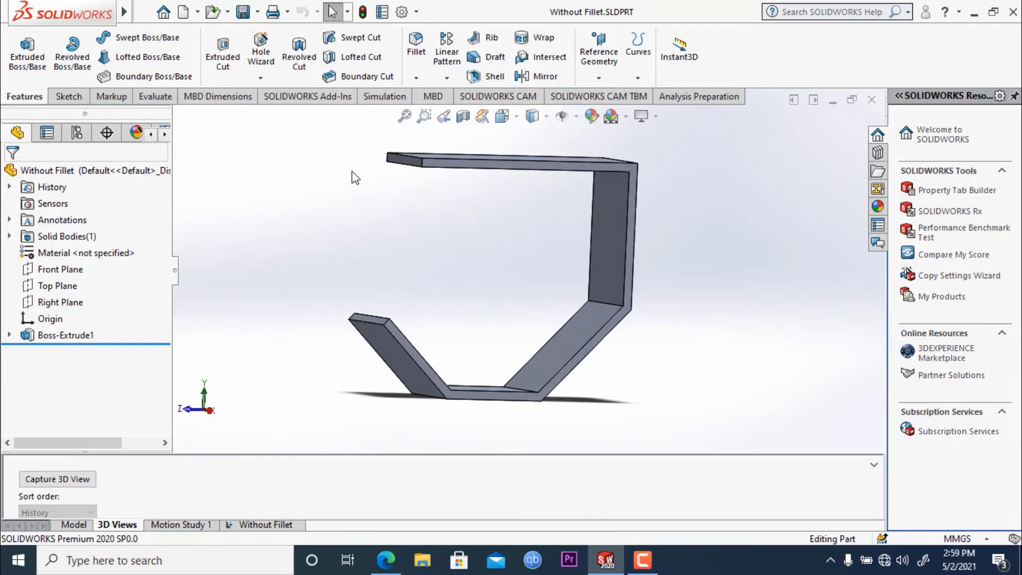
left_click(419, 68)
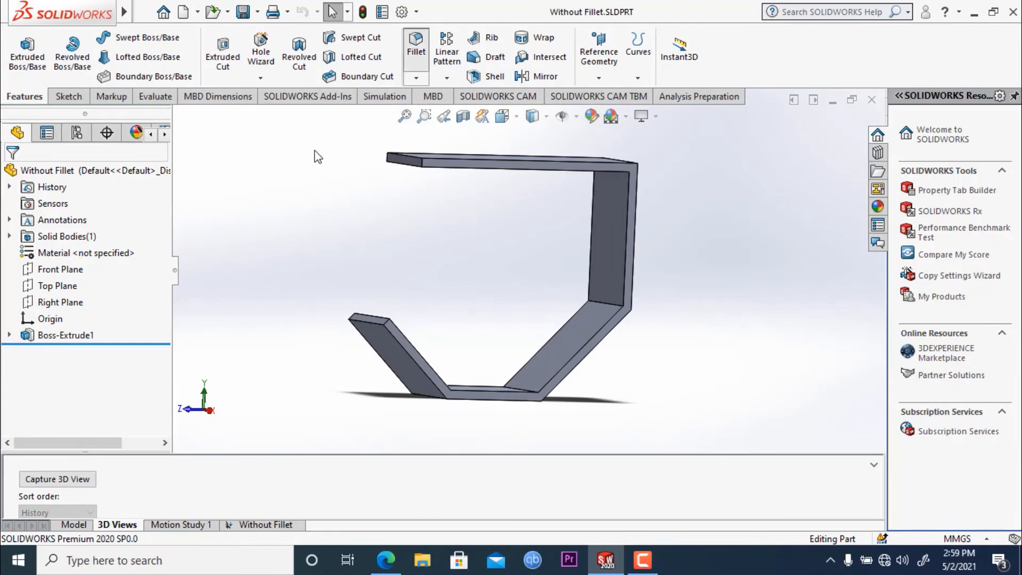
middle_click_drag(338, 217, 332, 270)
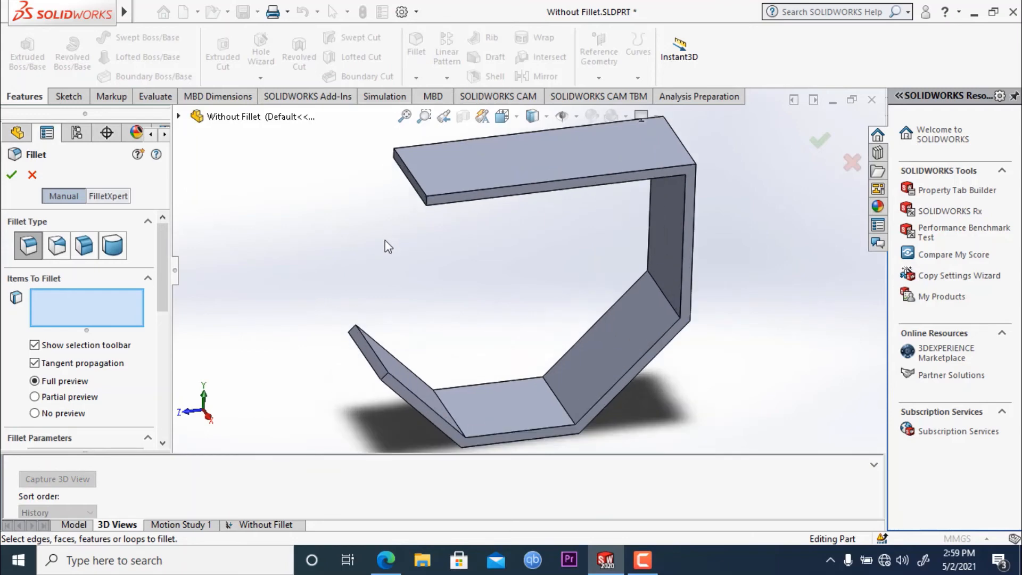
middle_click_drag(383, 241, 341, 276)
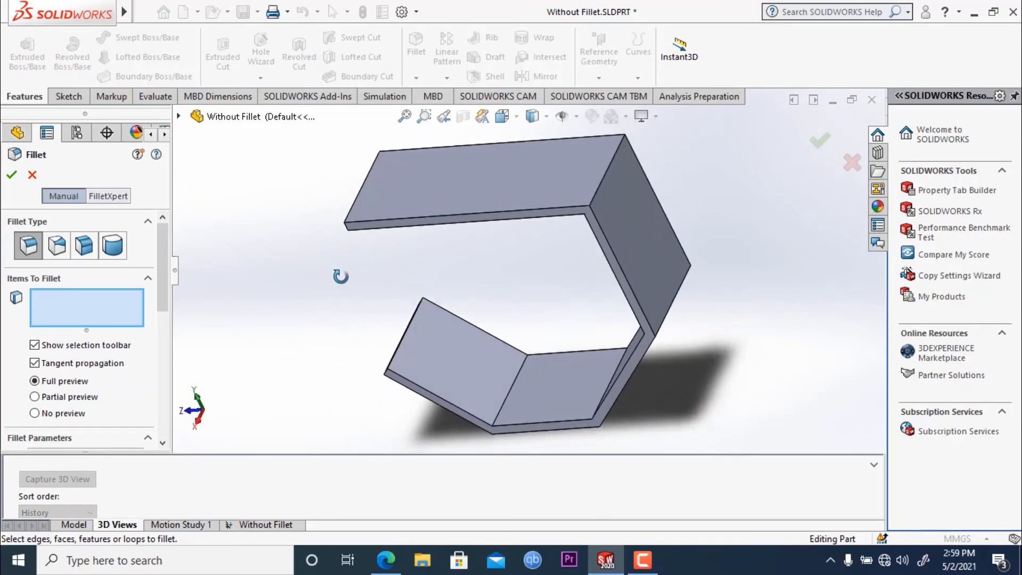
left_click(516, 381)
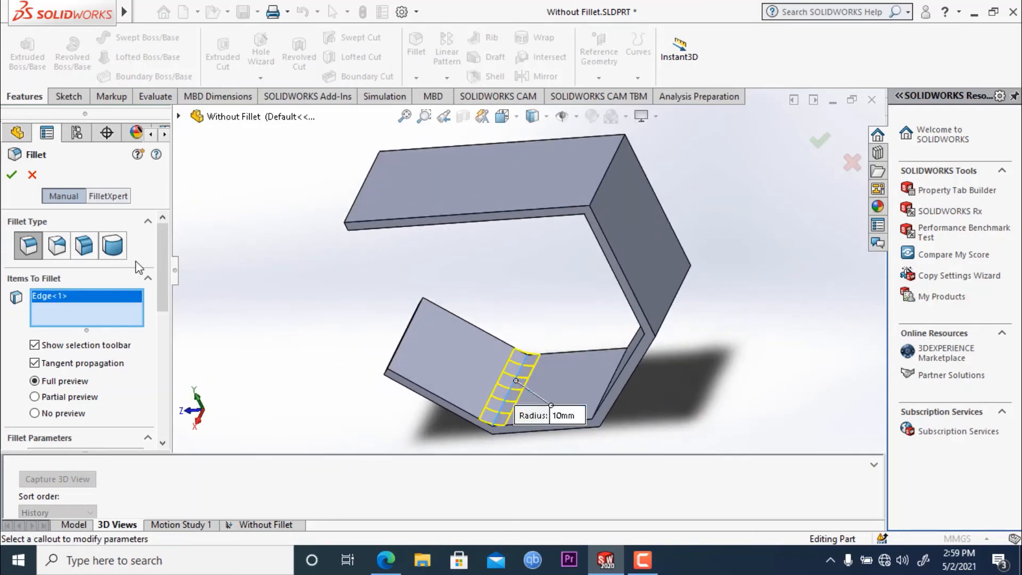
scroll(168, 315, "down", 3)
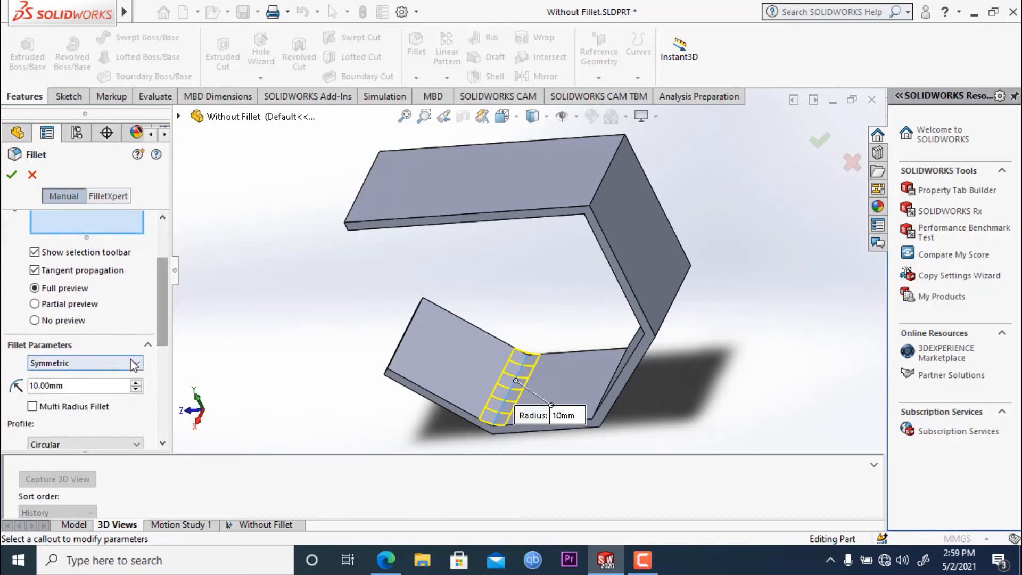
left_click_drag(98, 388, 9, 387)
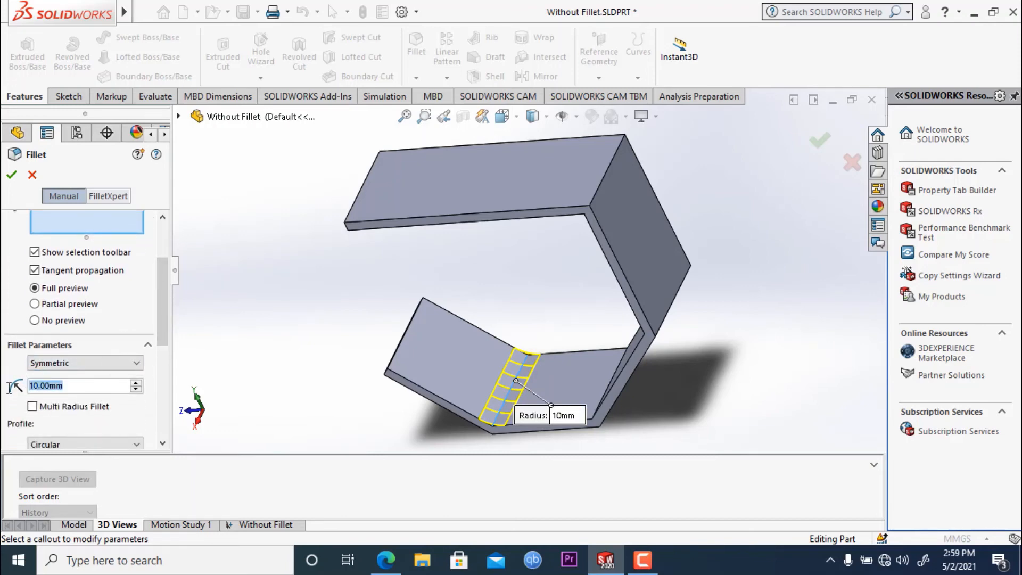
type("5")
key("Return")
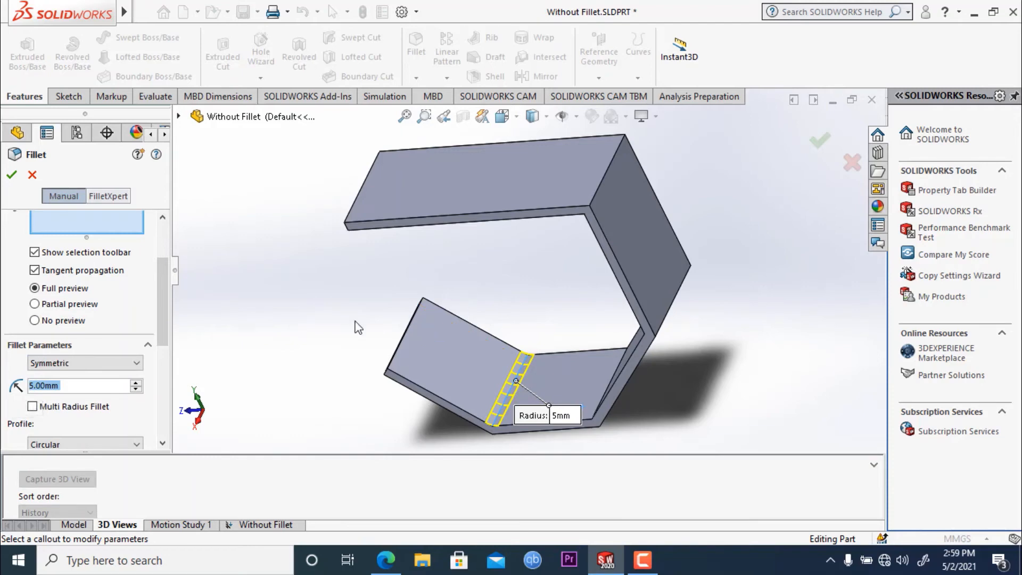
- Add the other three inner bend edges to the 5 mm fillet and create it
middle_click_drag(339, 324, 374, 315)
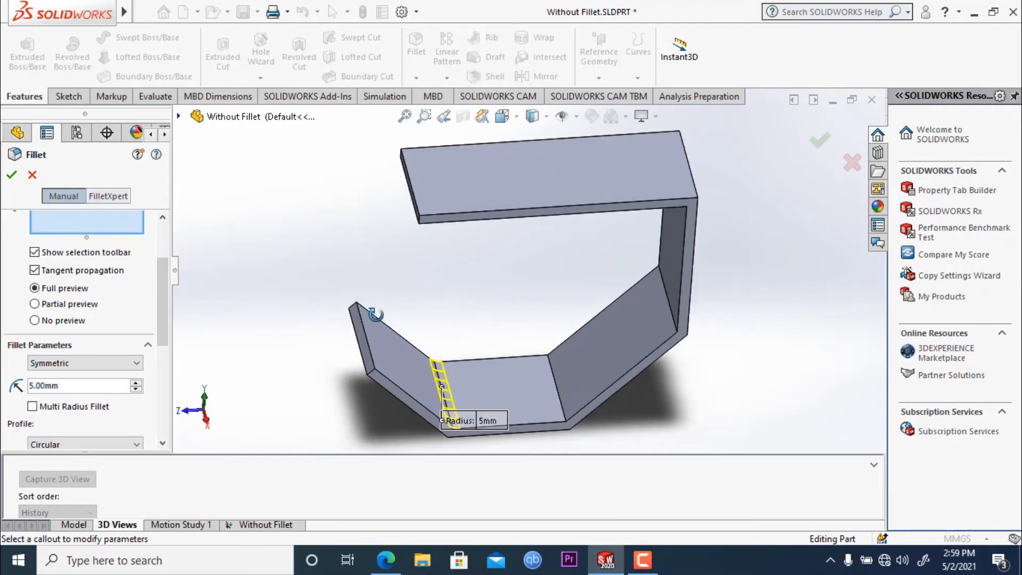
left_click(560, 405)
middle_click_drag(560, 405, 524, 257)
left_click(565, 323)
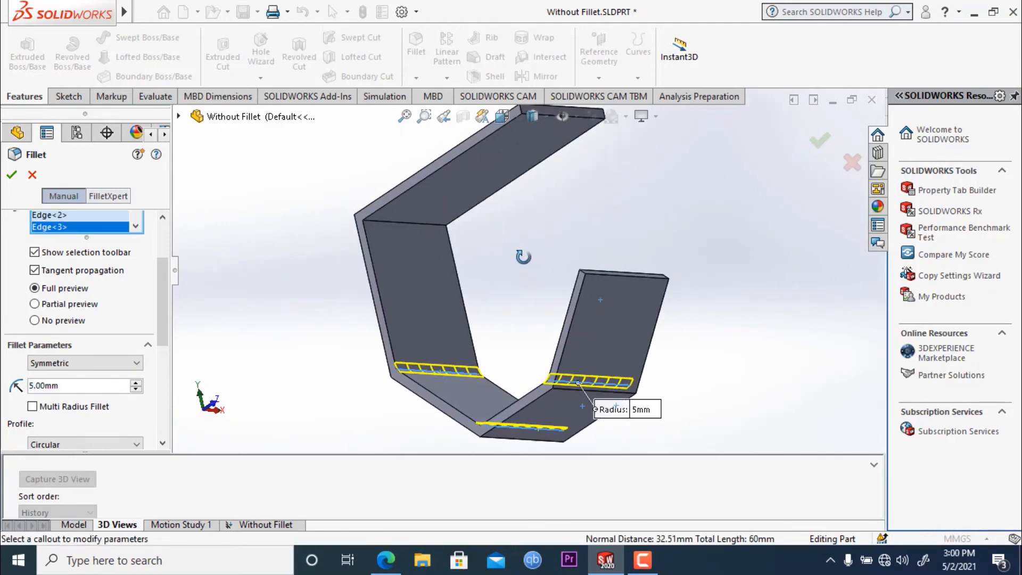
left_click(415, 233)
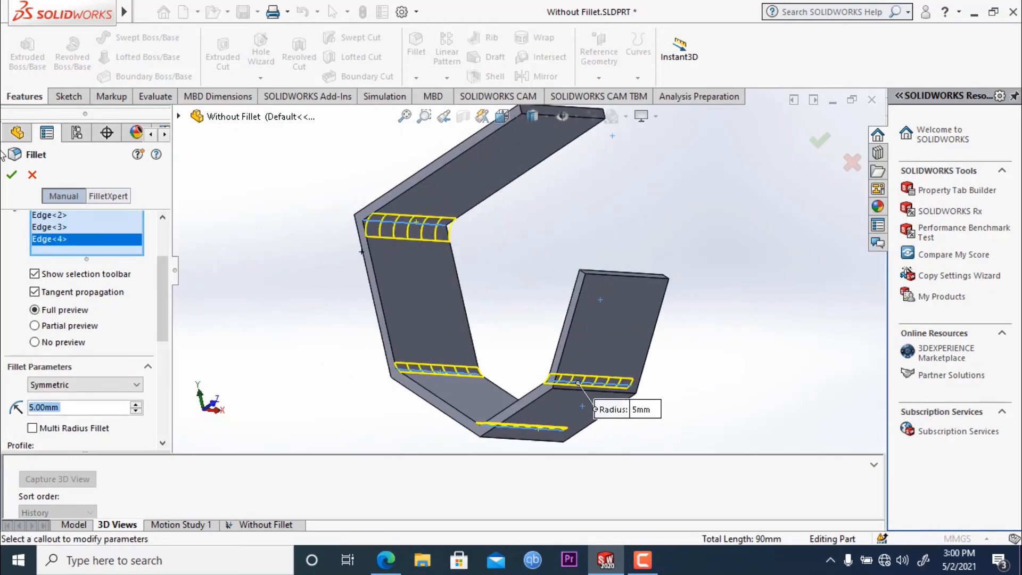
left_click(11, 175)
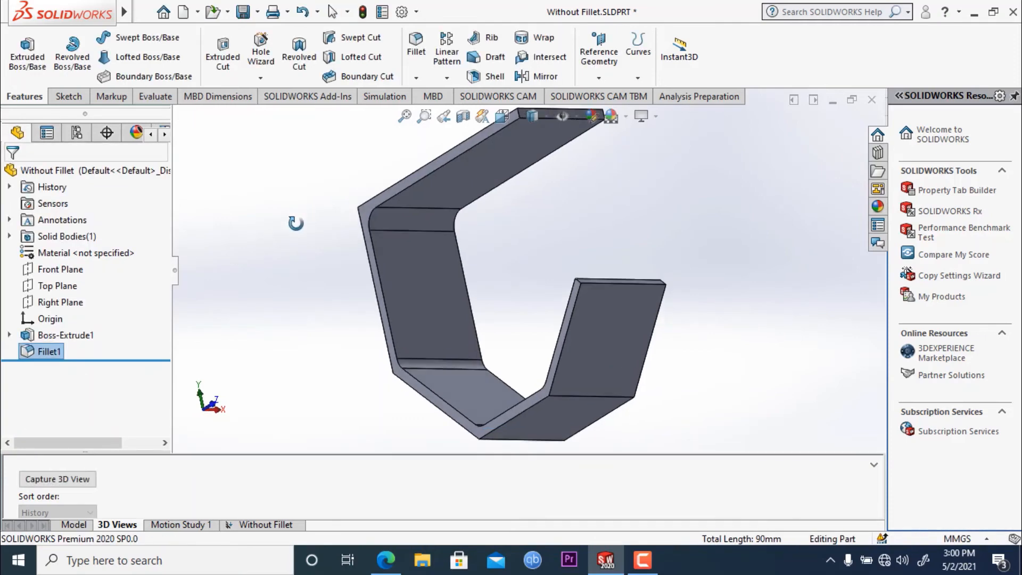
middle_click_drag(296, 223, 232, 307)
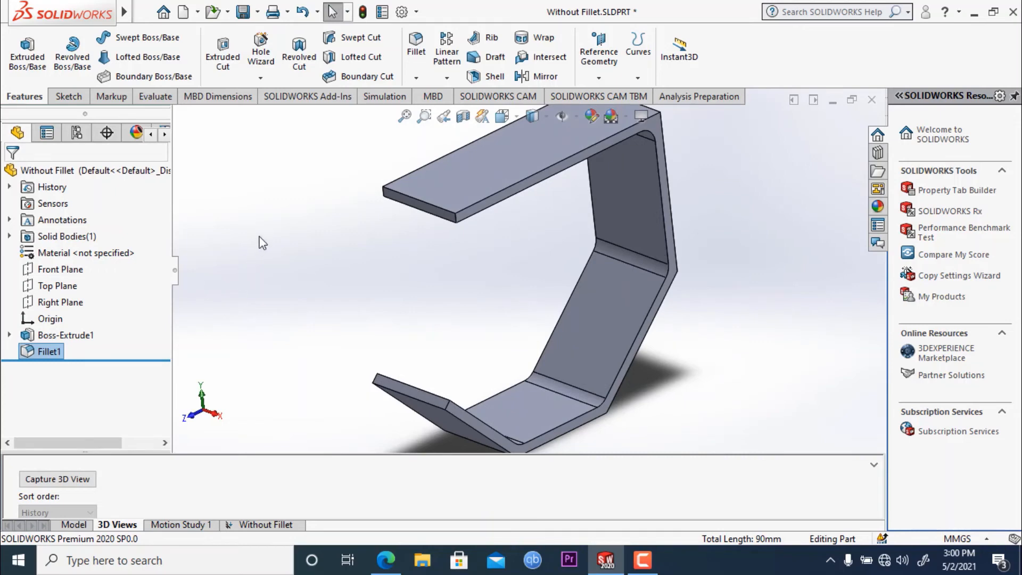
- Create a new static study named With FIllet for the filleted strip
left_click(385, 97)
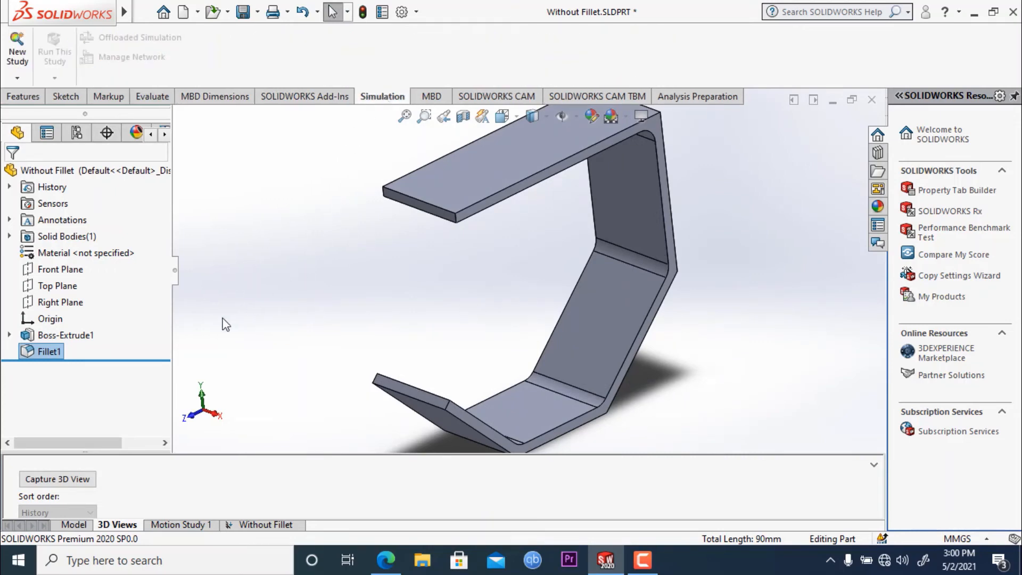
left_click(18, 52)
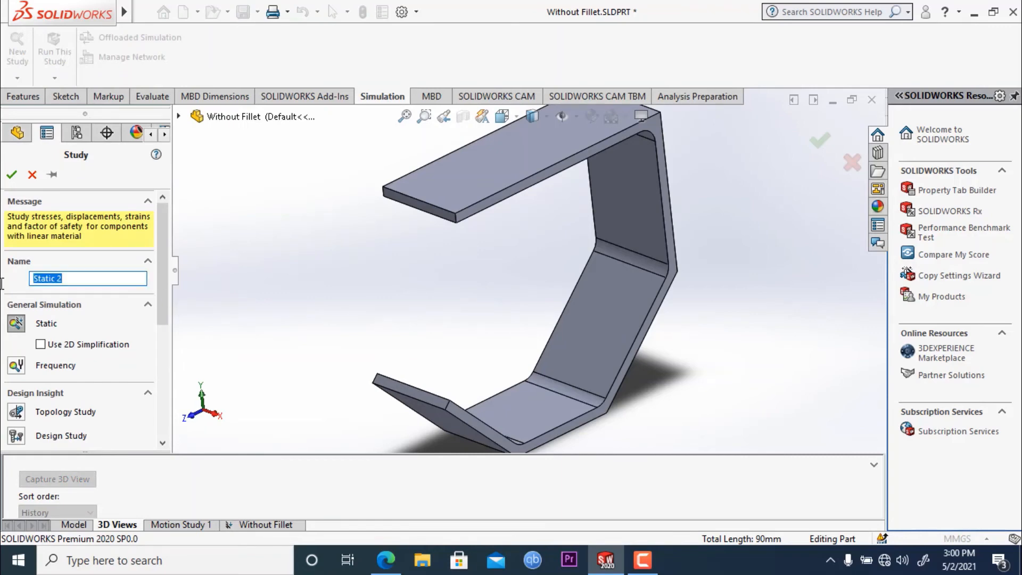
type("With Fillet")
left_click(12, 175)
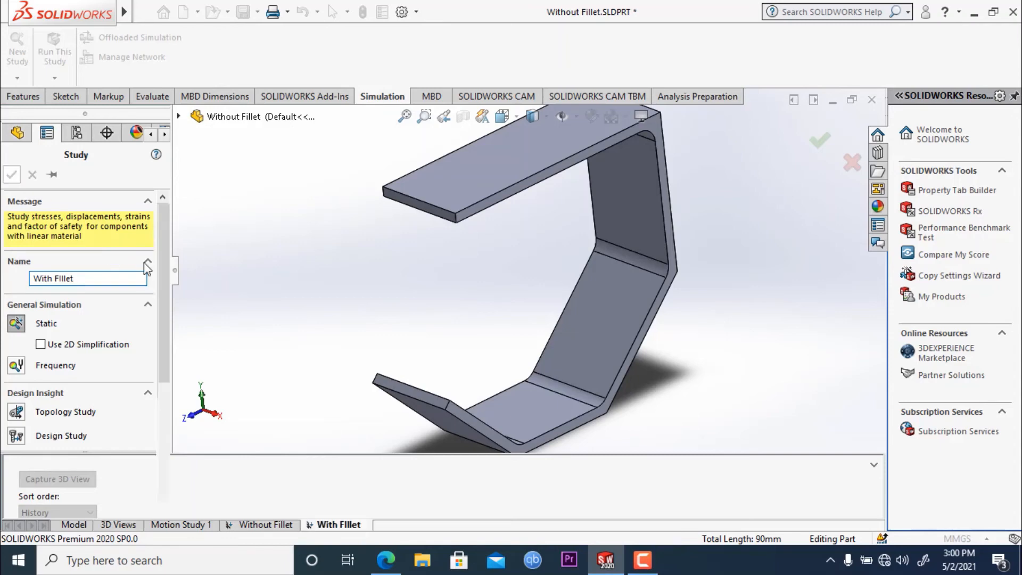
middle_click_drag(346, 284, 312, 283)
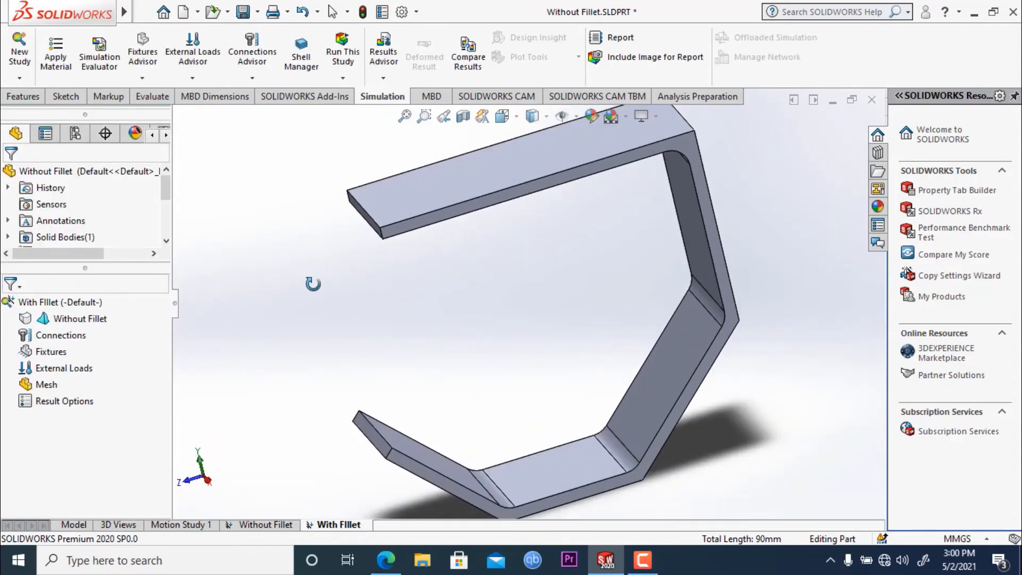
scroll(321, 319, "up", 2)
scroll(320, 318, "down", 1)
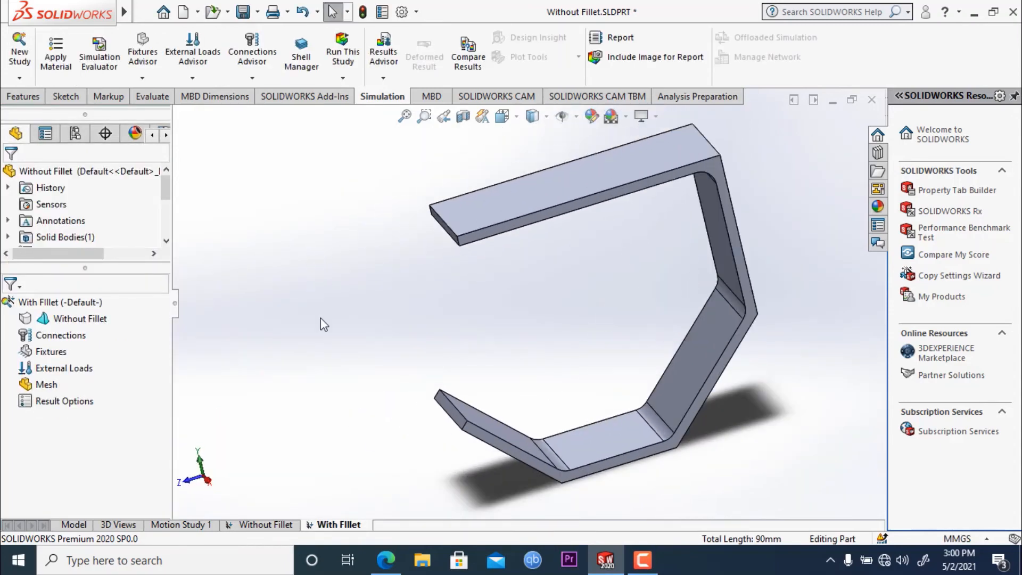
- Check the fixtures and loads defined in the Without Fillet study, and return to the With FIllet study
left_click(264, 526)
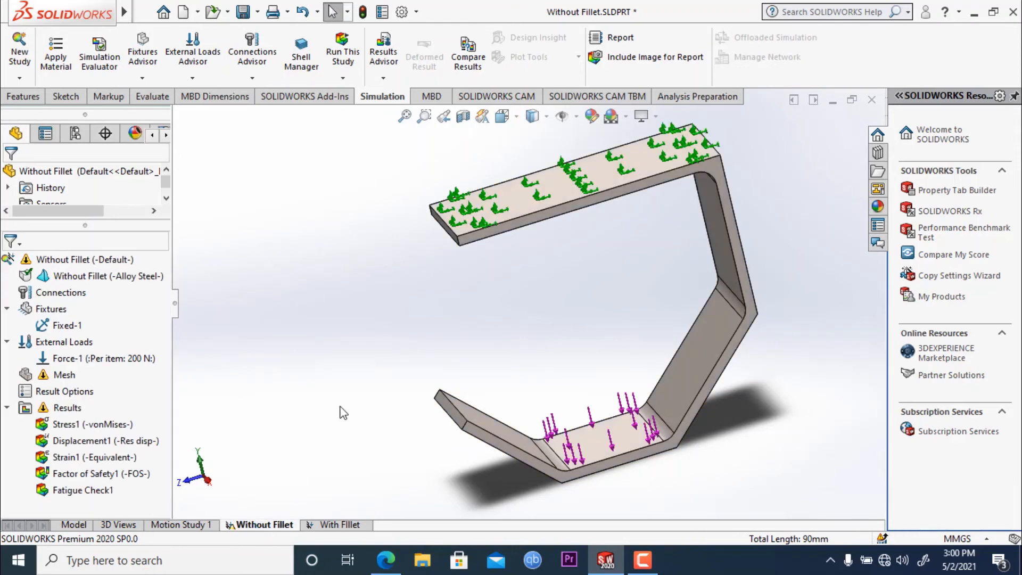
left_click(325, 526)
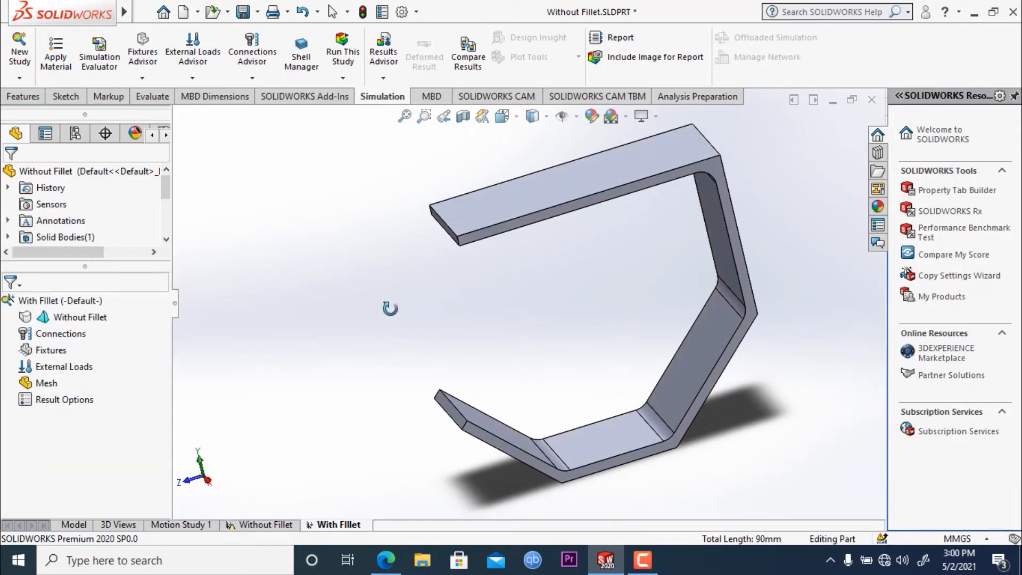
middle_click_drag(390, 308, 392, 282)
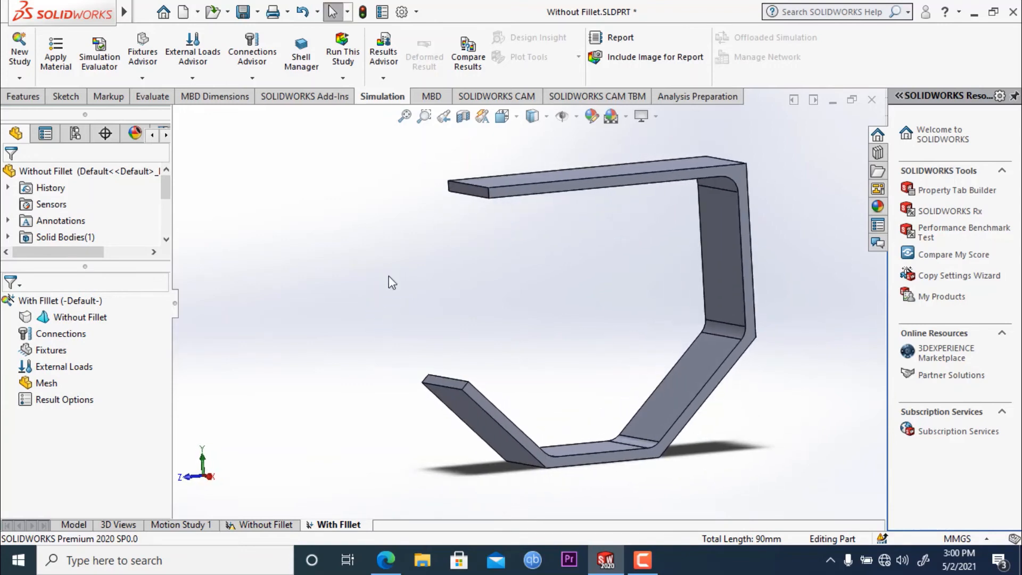
- Fillet the outer edge of the upper corner bend with a 5 mm radius
left_click(21, 97)
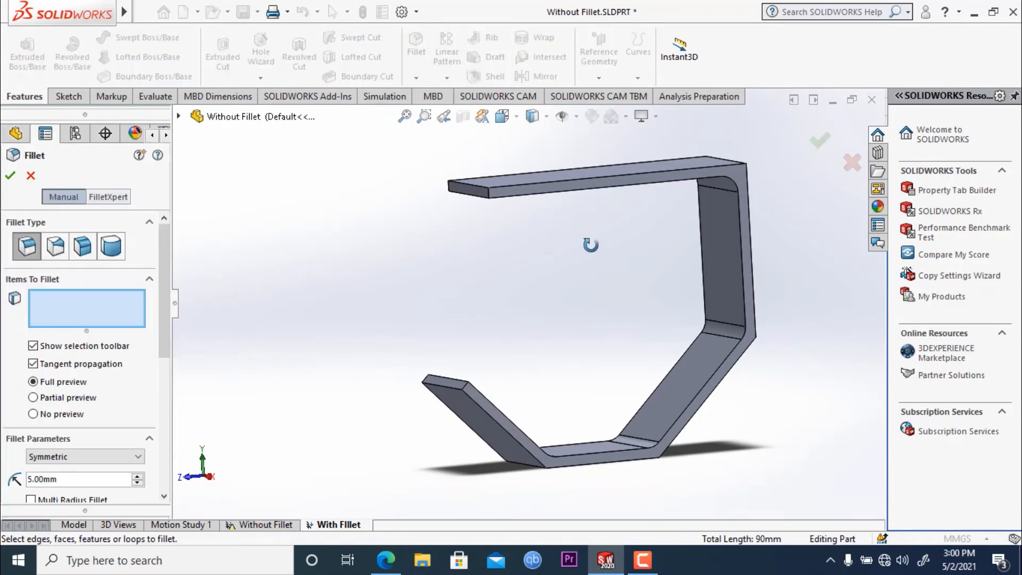
middle_click_drag(594, 248, 548, 302)
left_click(688, 203)
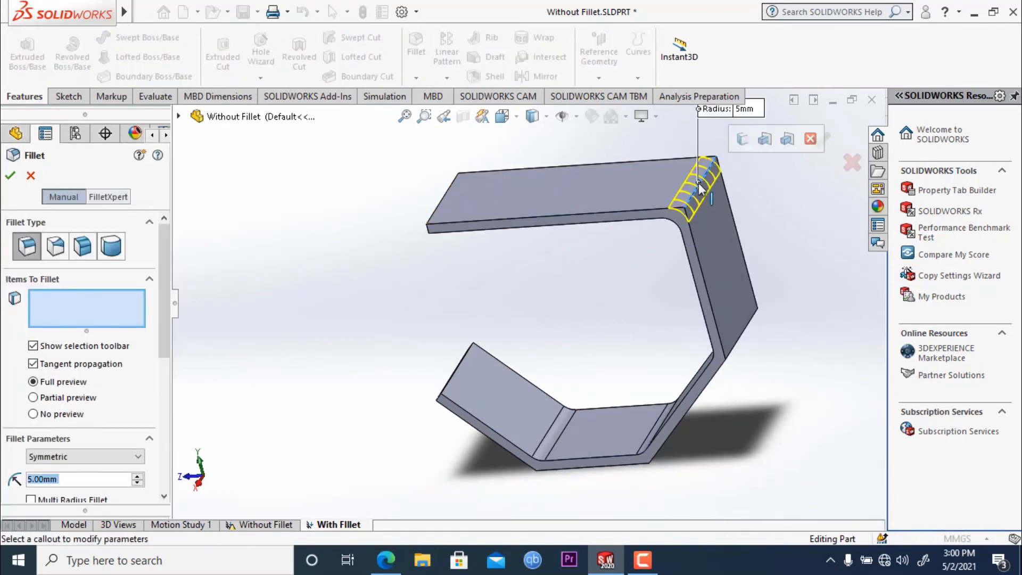
left_click(9, 174)
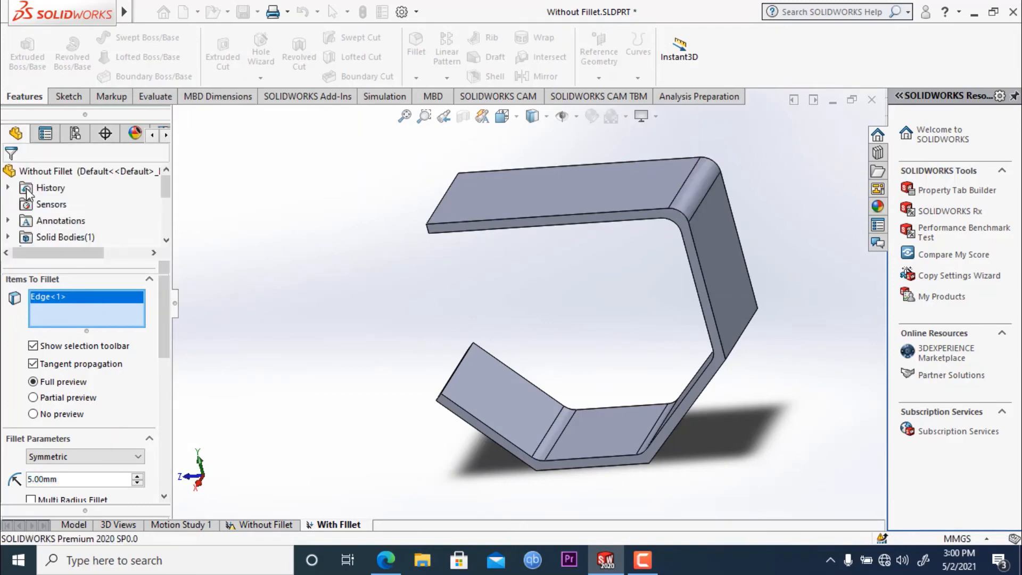
middle_click_drag(305, 210, 599, 354)
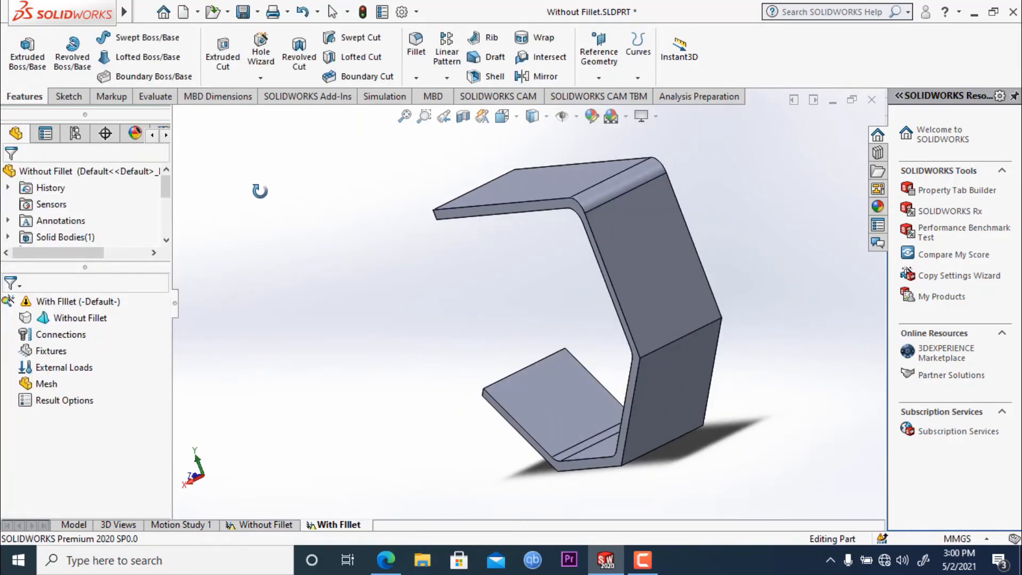
- Fillet the three remaining outer bend edges of the strip with a 5 mm radius
left_click(416, 47)
left_click(685, 335)
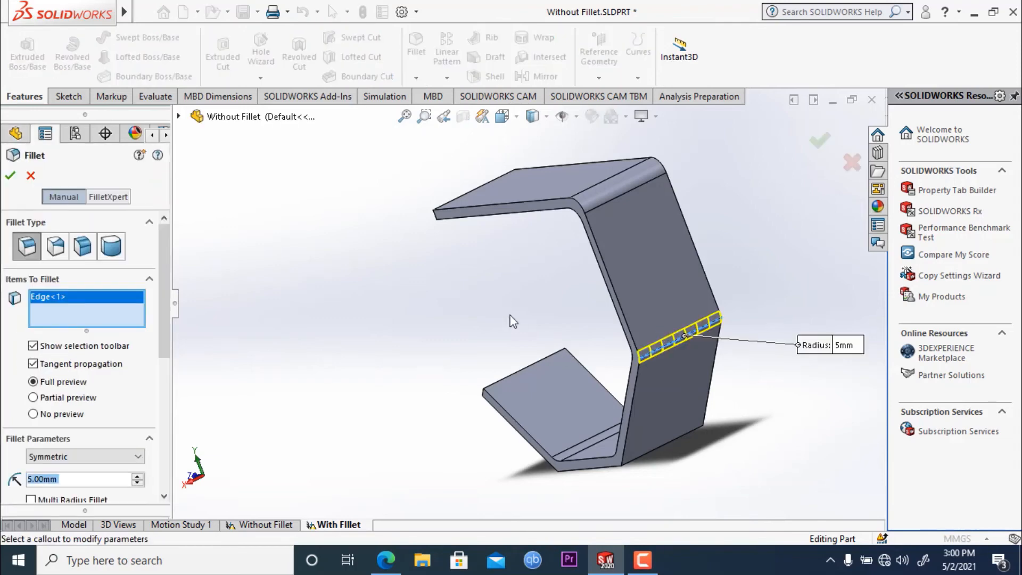
middle_click_drag(511, 320, 557, 403)
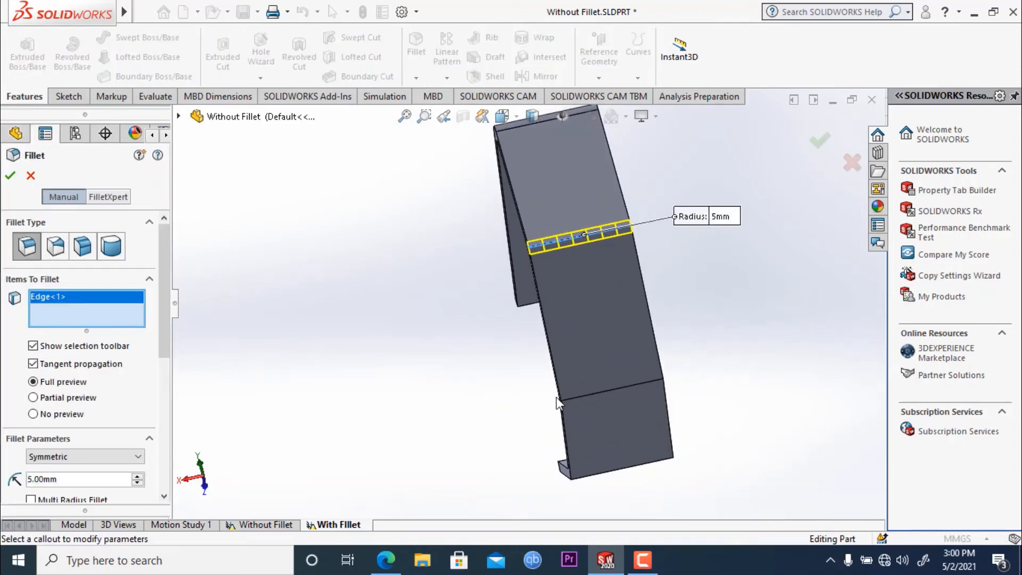
left_click(618, 390)
middle_click_drag(783, 413, 713, 346)
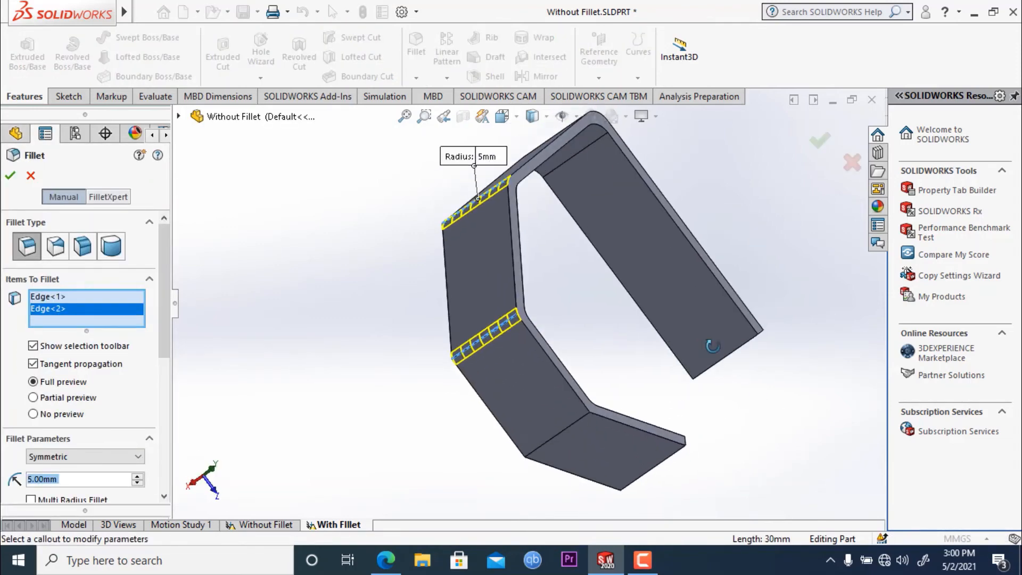
left_click(561, 430)
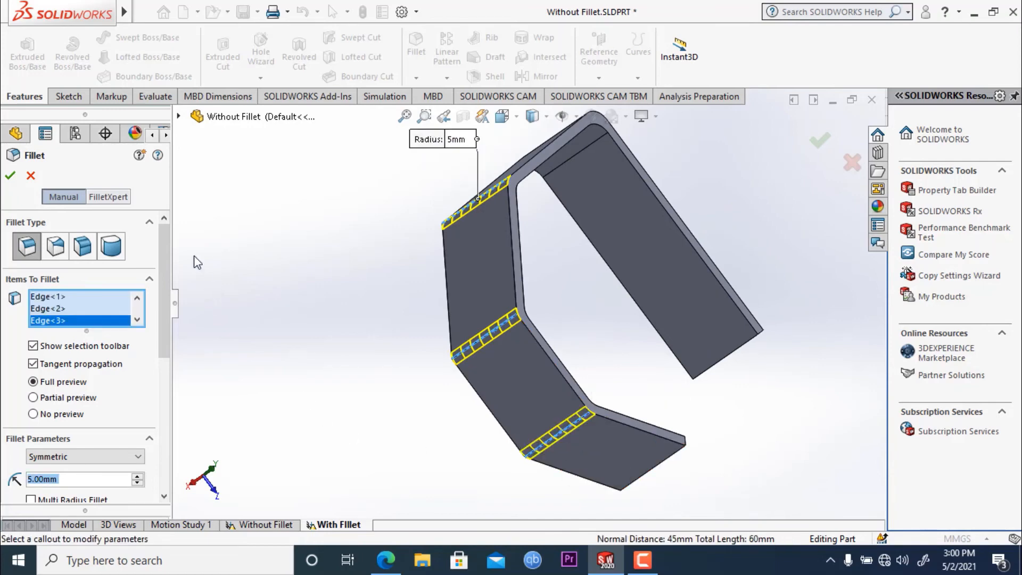
left_click(10, 176)
middle_click_drag(337, 299, 513, 340)
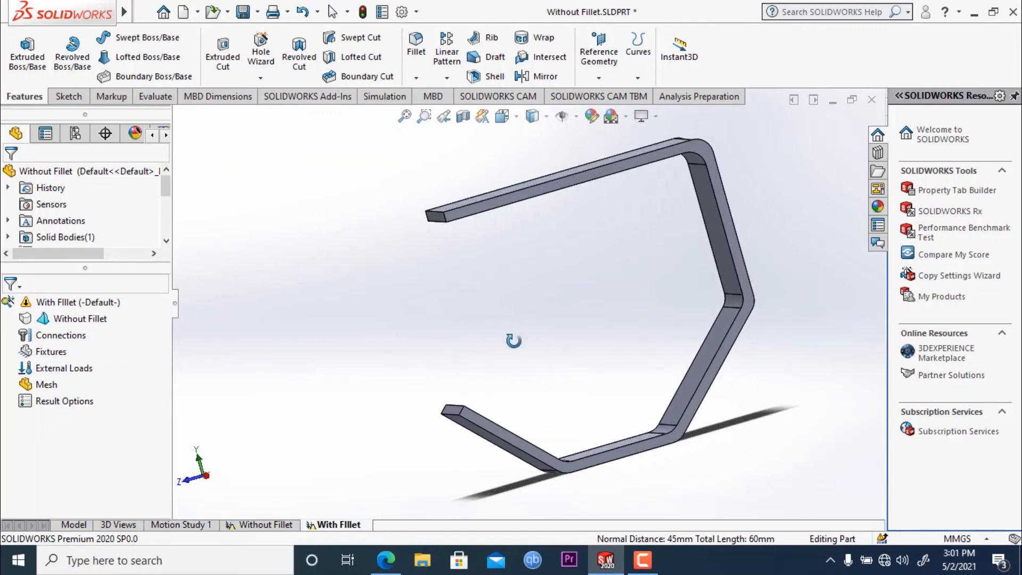
key("Escape")
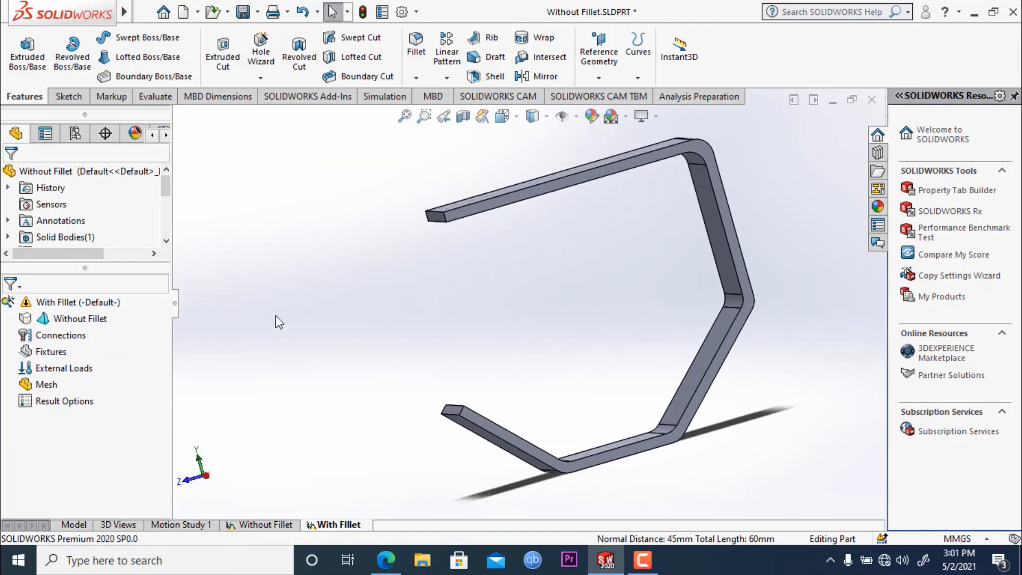
- Apply Alloy Steel as the strip's material in the With FIllet study and close the material library
left_click(385, 97)
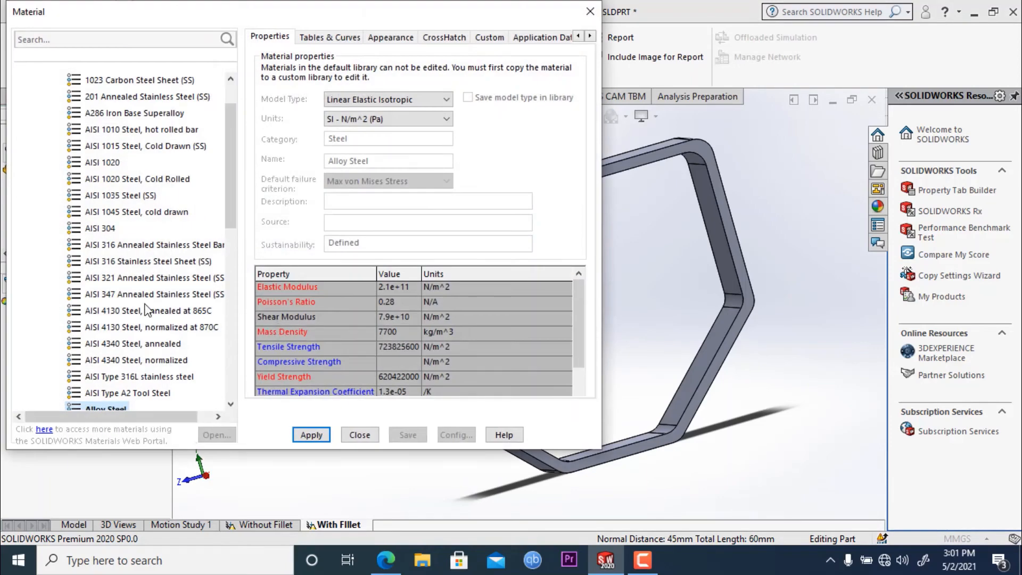
scroll(145, 303, "down", 2)
left_click(302, 437)
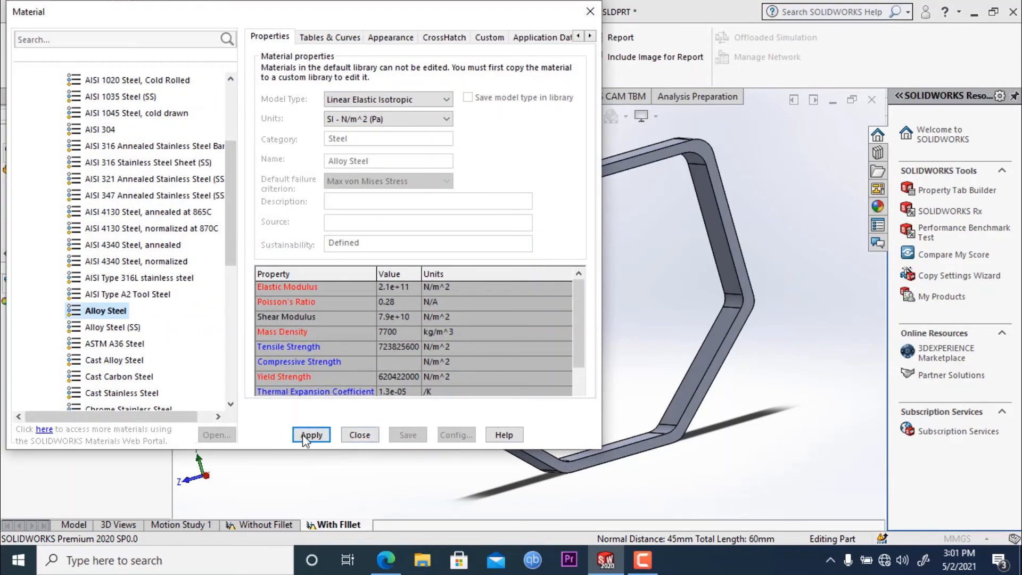
left_click(590, 11)
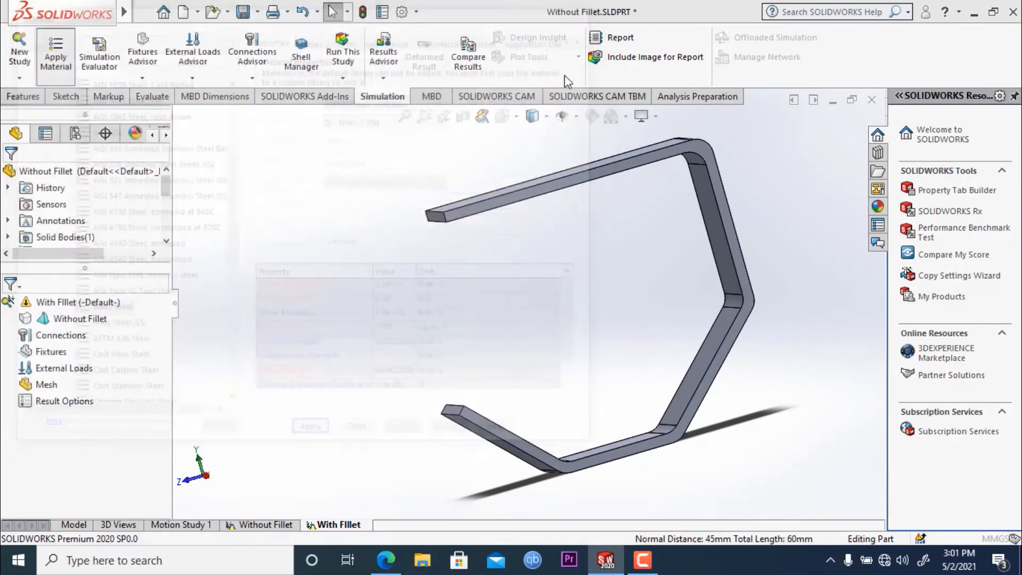
middle_click_drag(472, 330, 496, 360)
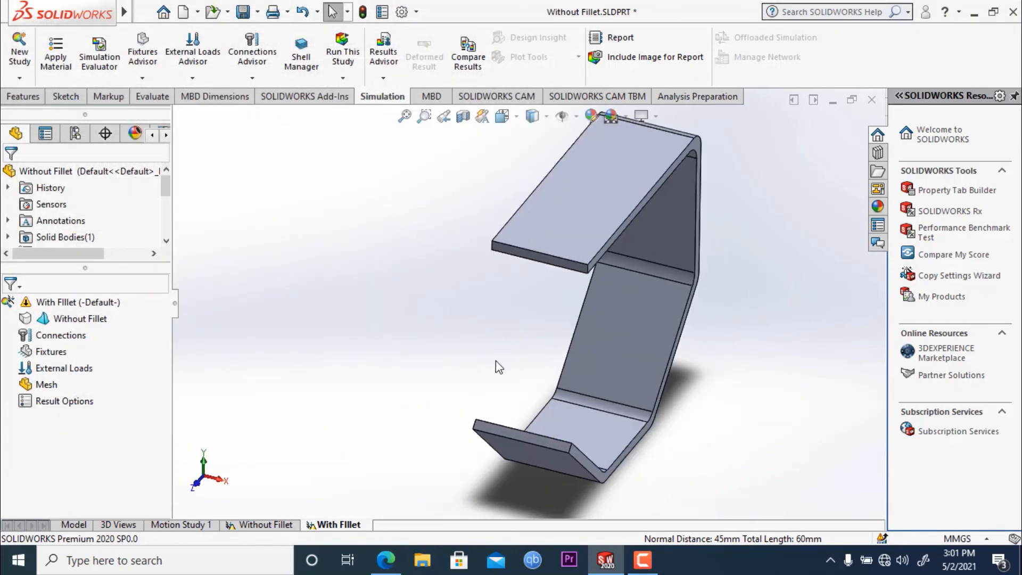
- Try again to apply Alloy Steel to the strip in the With FIllet study, and close the material library
left_click(53, 53)
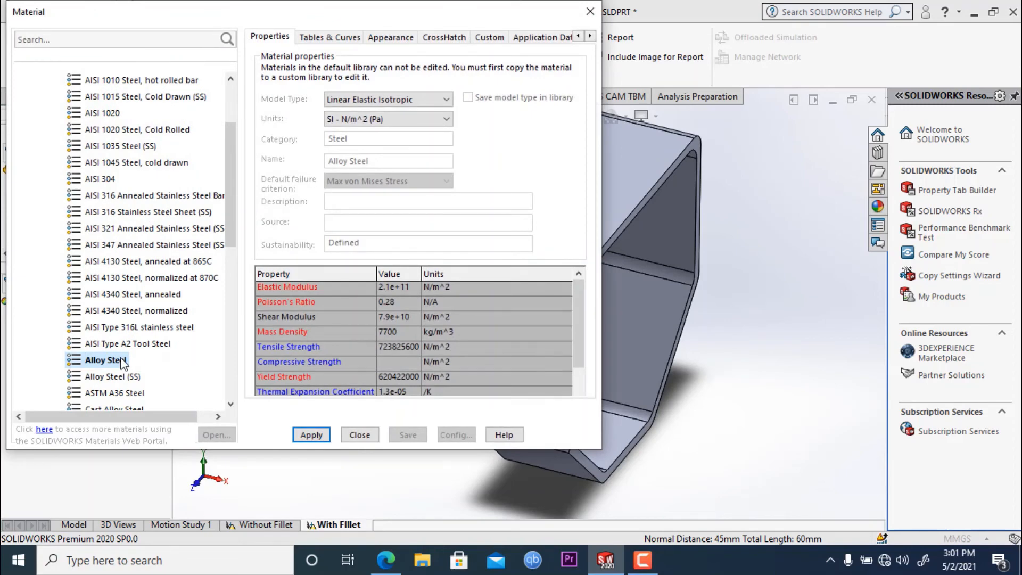
left_click(303, 436)
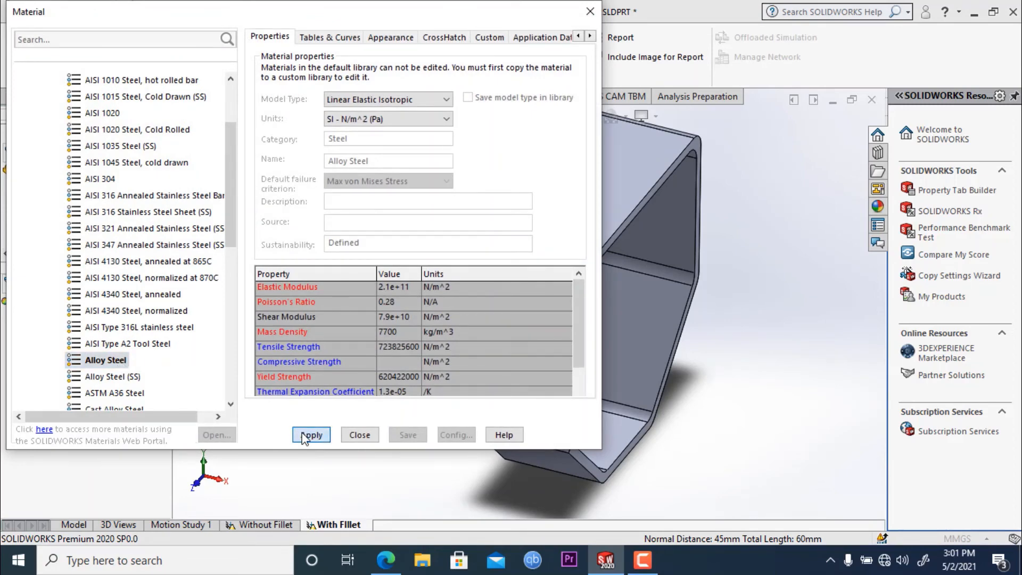
left_click(590, 12)
- Add a Fixed Geometry fixture to the outer face of the strip's upper arm
middle_click_drag(416, 347, 376, 323)
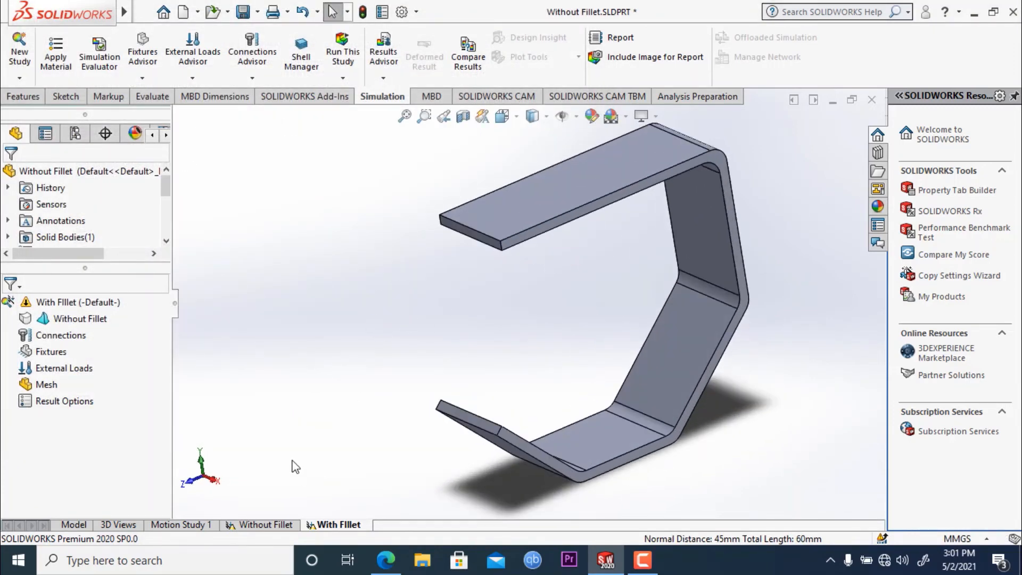
scroll(377, 348, "up", 2)
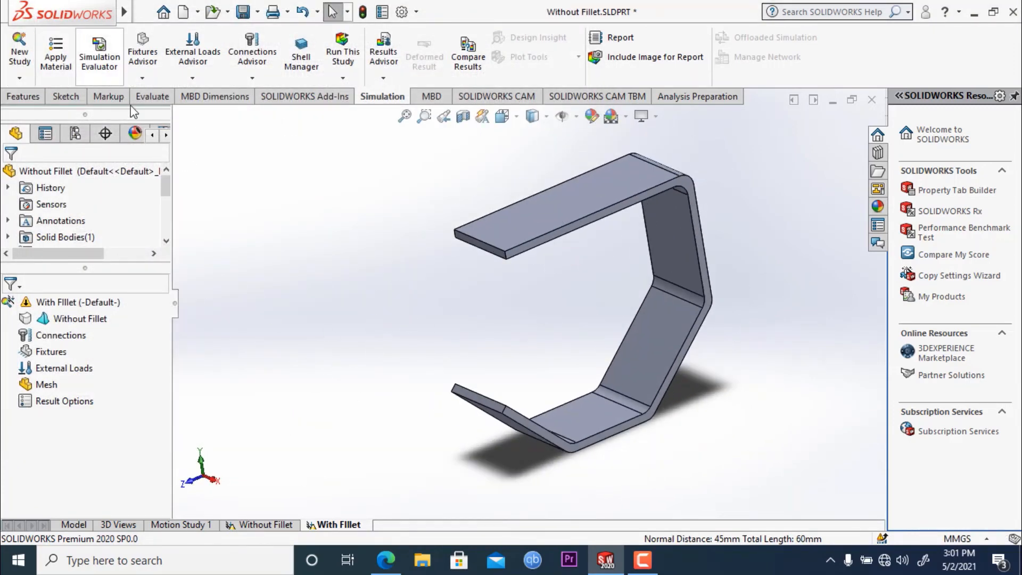
left_click(142, 78)
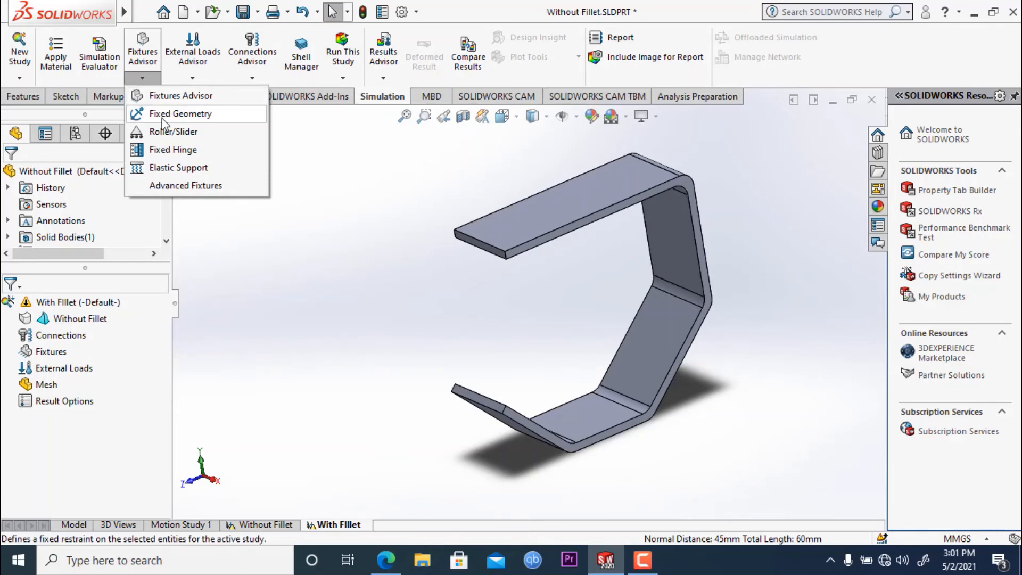
left_click(165, 113)
left_click(547, 219)
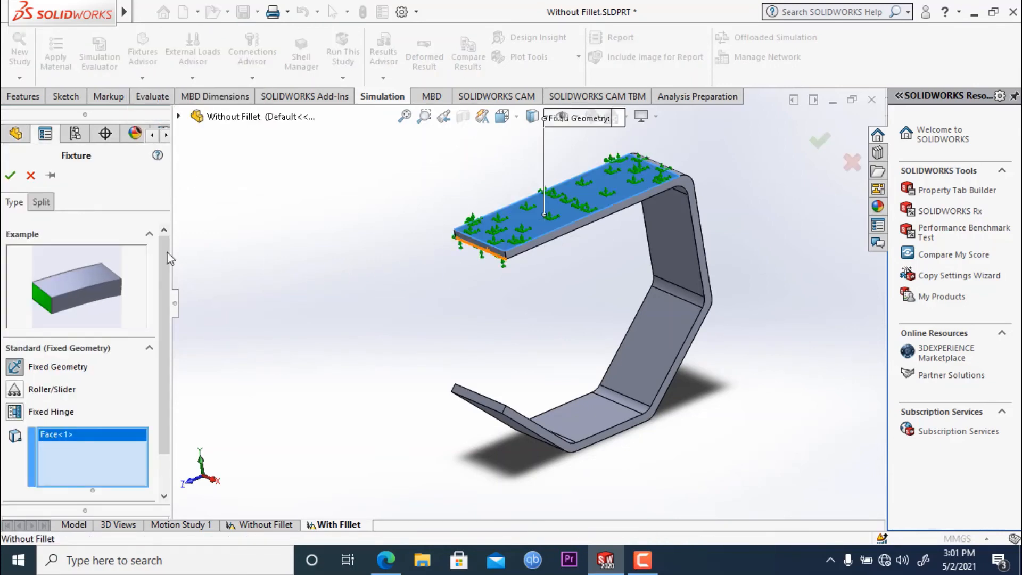
left_click(10, 175)
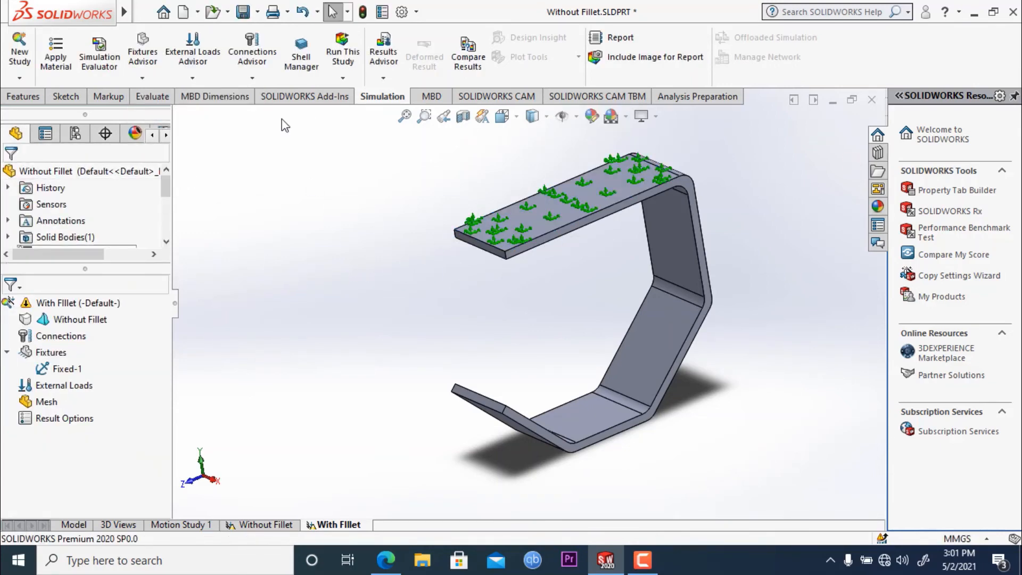
- Apply a 200 N normal force per item to the inner face of the strip's lowest flat segment
left_click(197, 78)
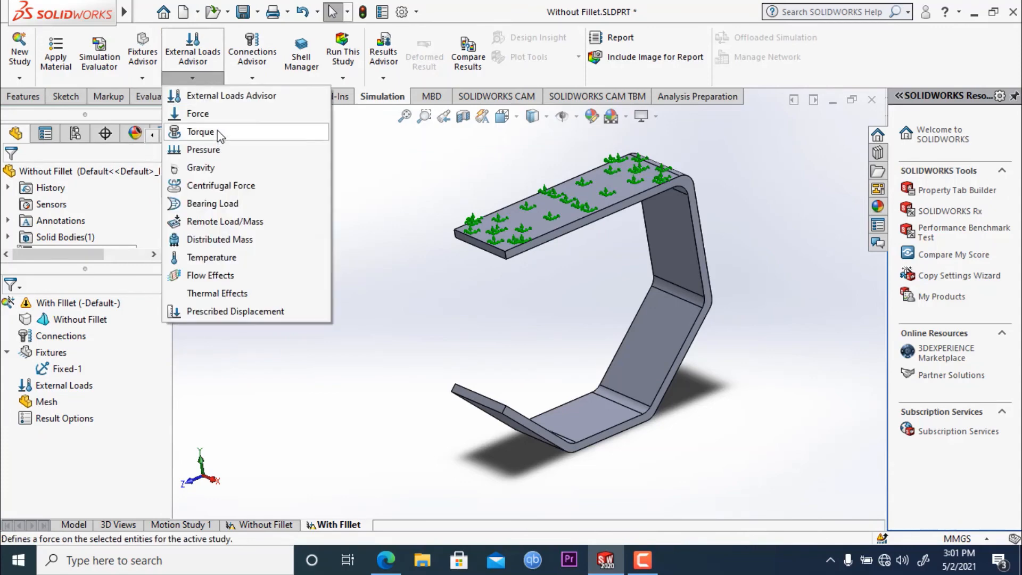
left_click(219, 111)
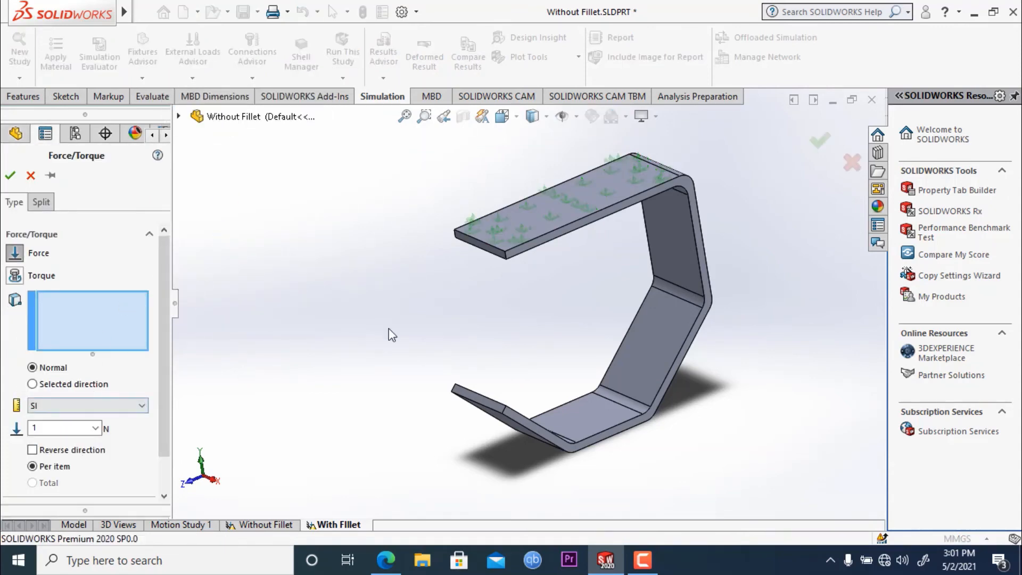
left_click(596, 414)
left_click(597, 414)
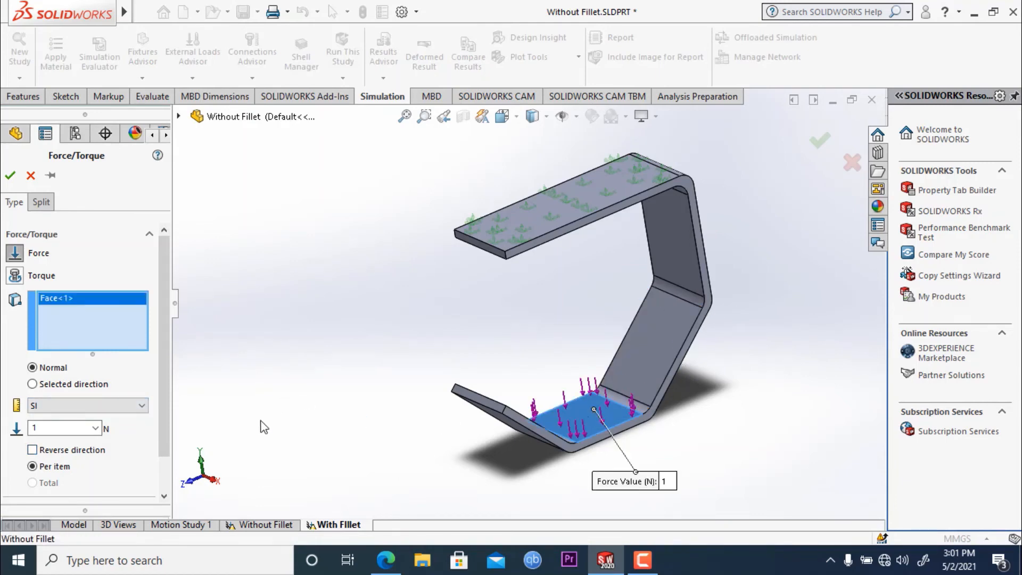
double_click(65, 427)
left_click(10, 175)
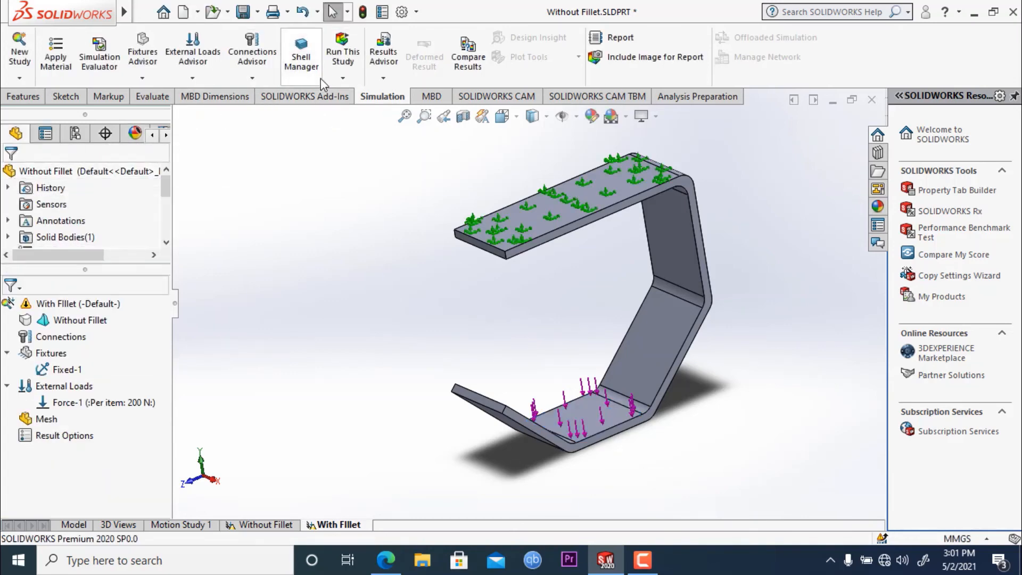
- Mesh the strip with the density set close to Fine, and try to run the study
left_click(348, 82)
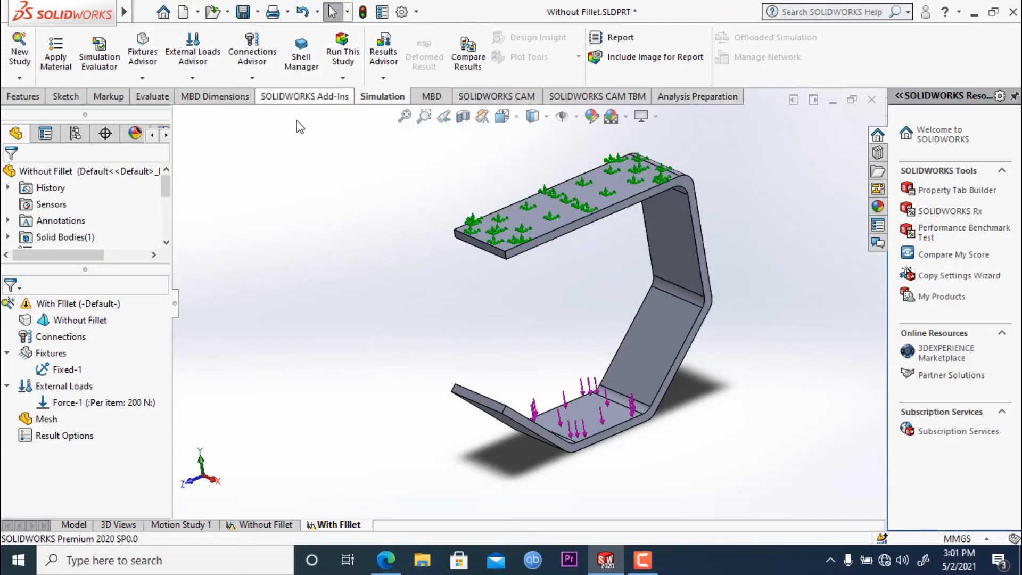
left_click(343, 77)
left_click(367, 151)
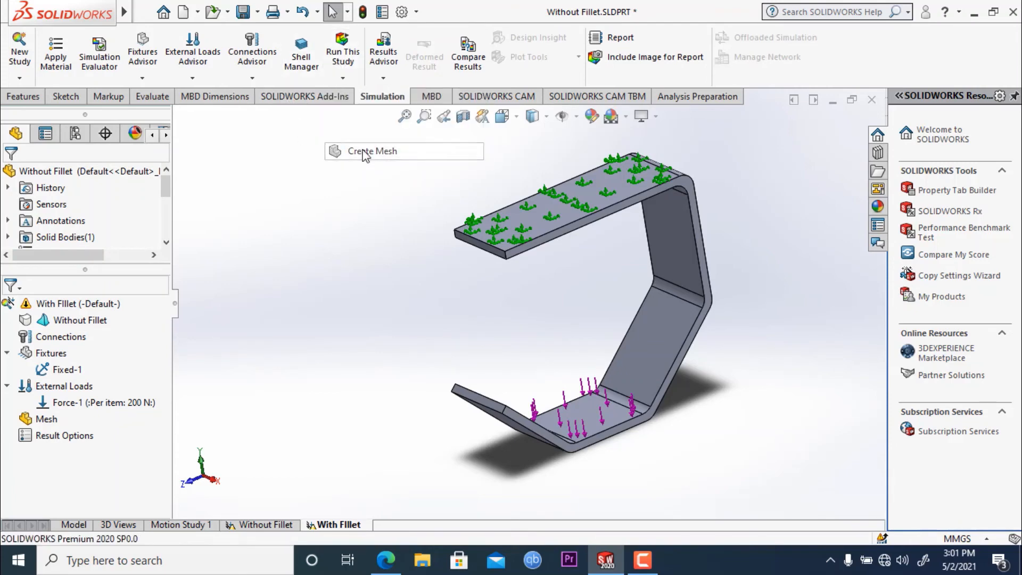
left_click_drag(97, 254, 142, 253)
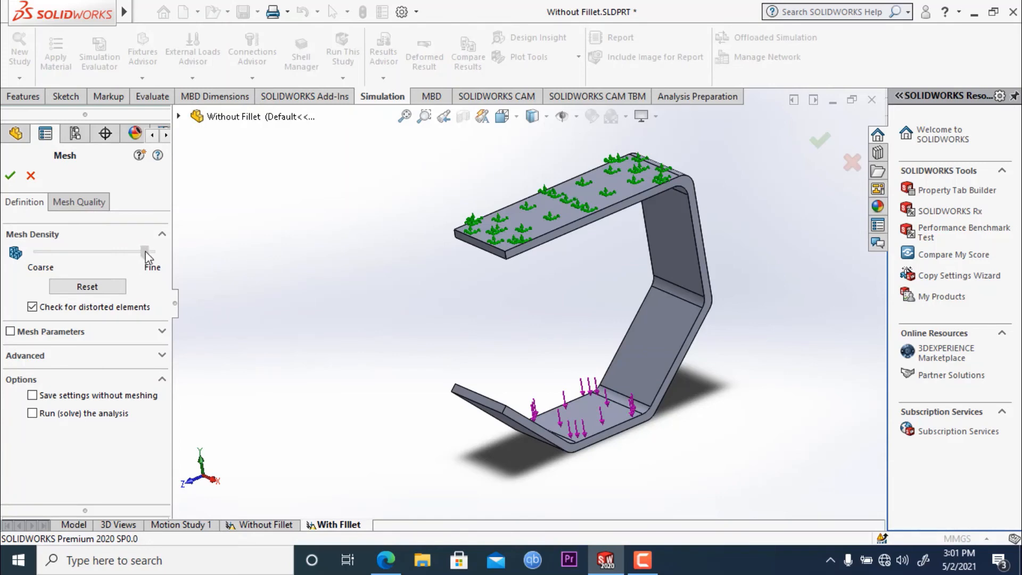
left_click(10, 176)
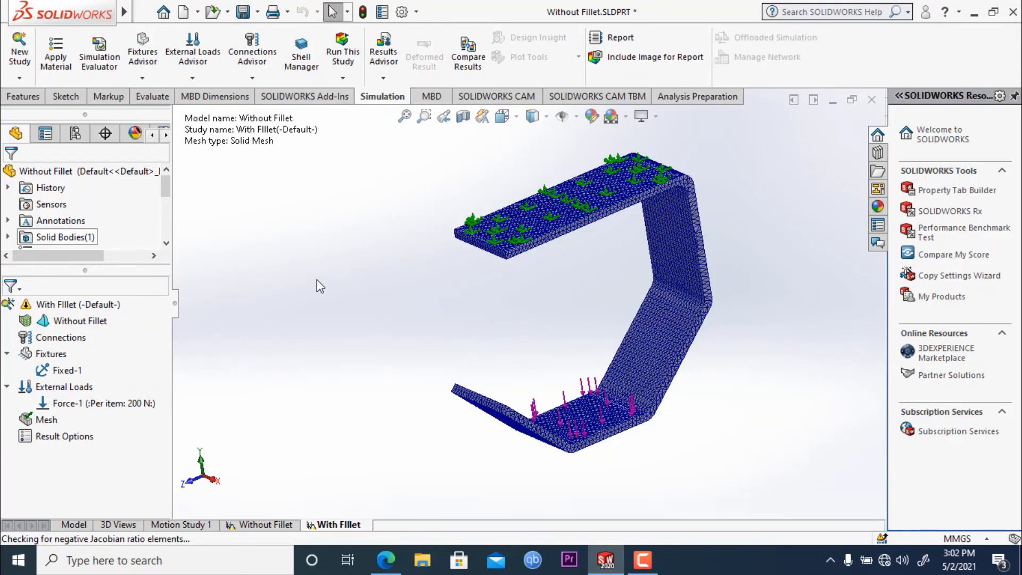
left_click(345, 49)
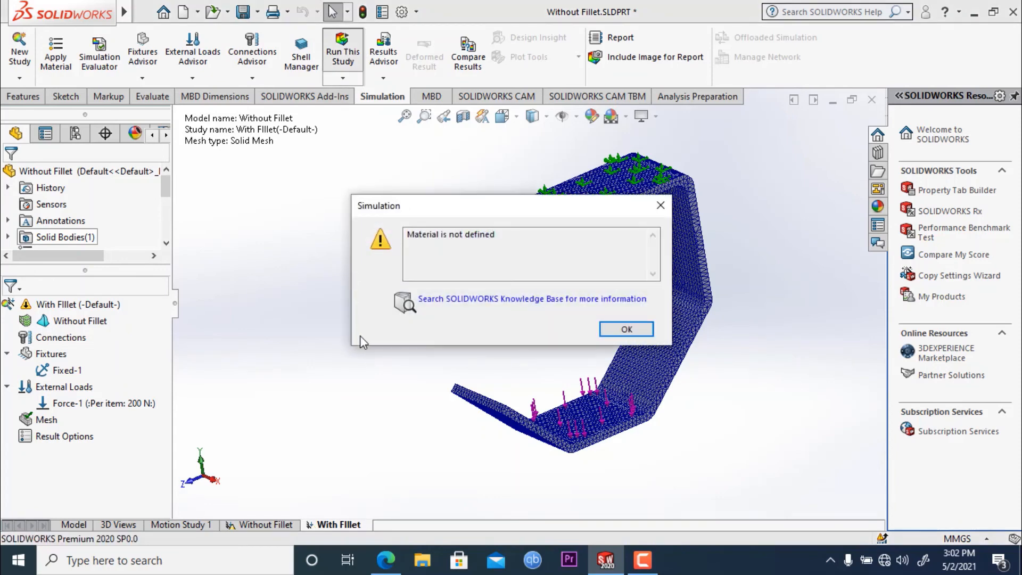
left_click(626, 329)
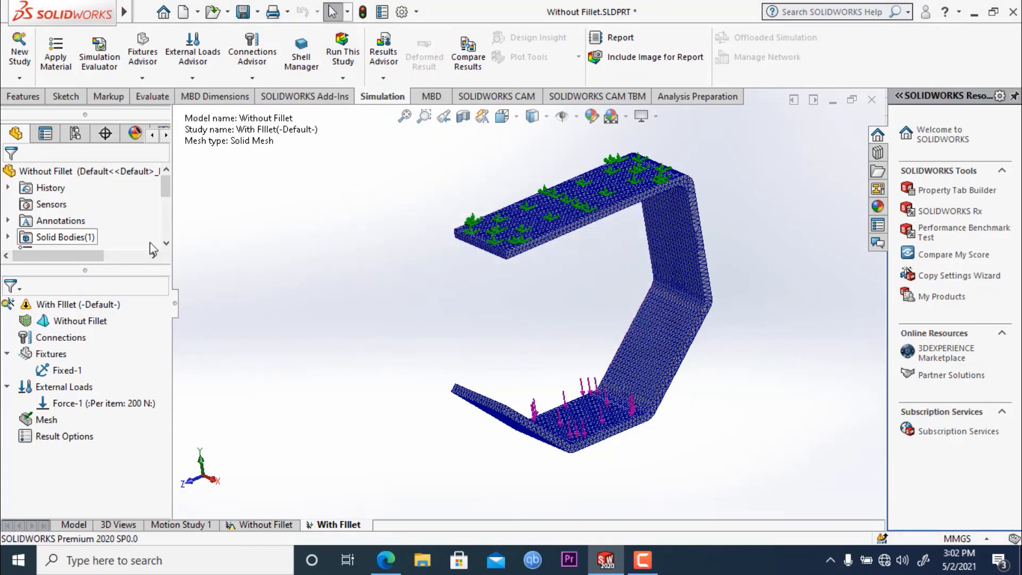
- Assign plain Alloy Steel to the meshed strip and run the With FIllet study
left_click(57, 53)
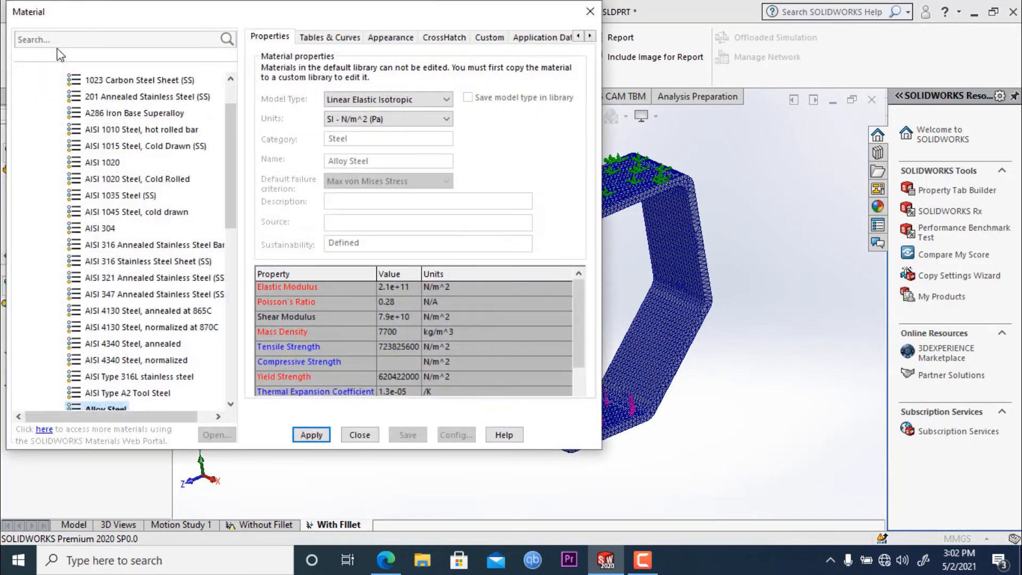
scroll(160, 347, "down", 2)
left_click(114, 328)
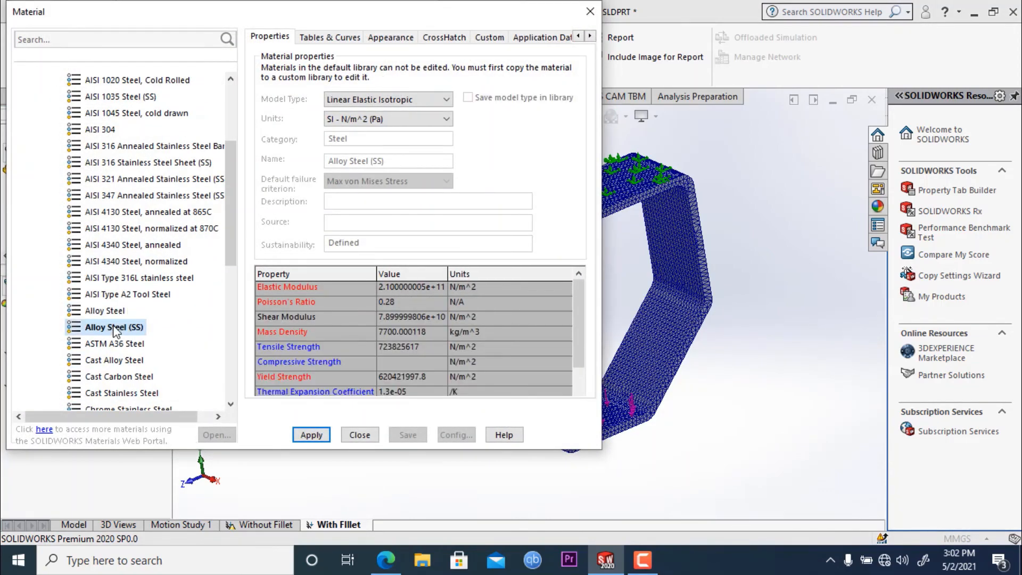
left_click(104, 315)
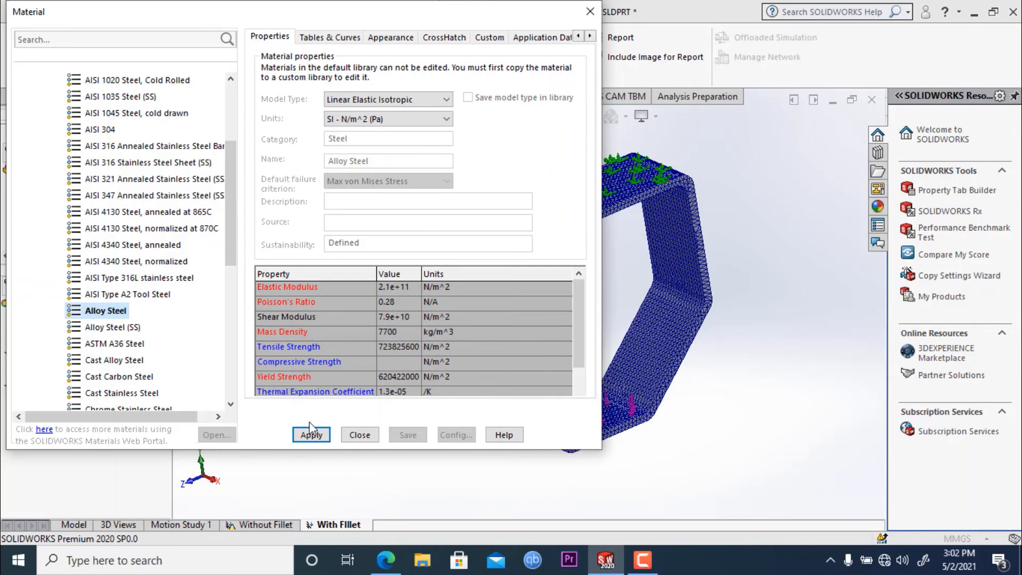
left_click(311, 435)
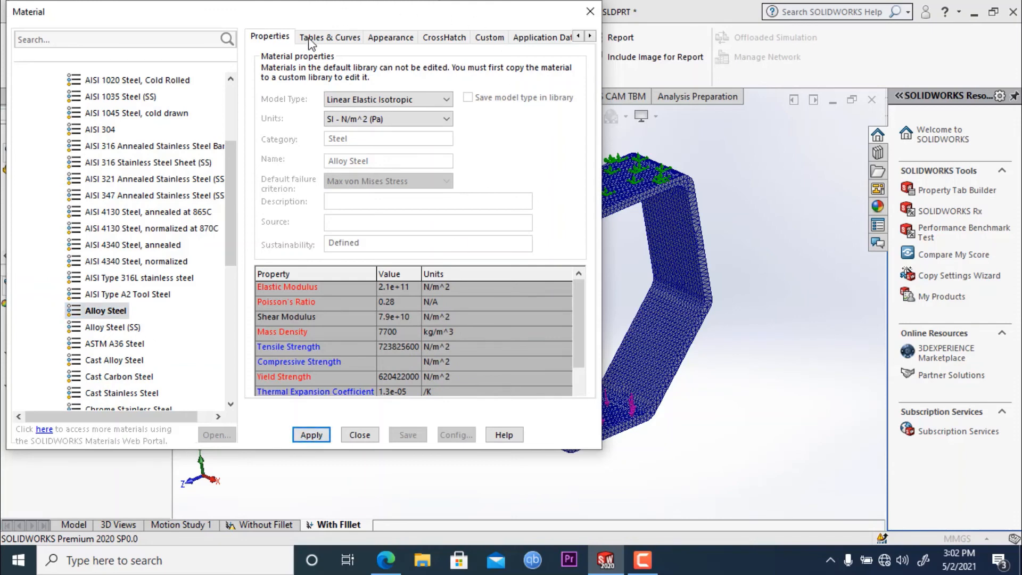
left_click(590, 12)
left_click(341, 39)
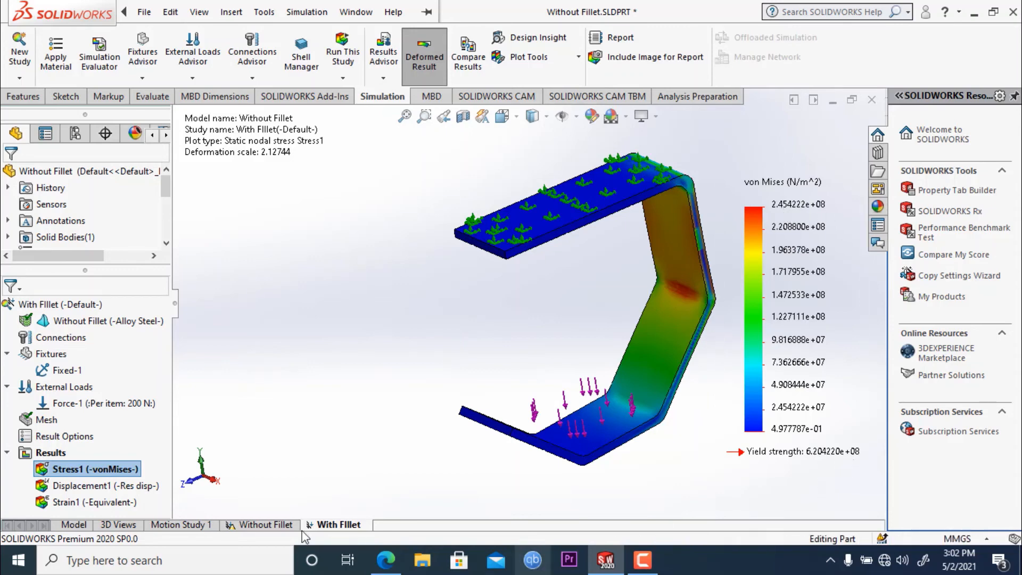
- Compare the von Mises stress plot of the Without Fillet study with that of the With FIllet study
left_click(270, 526)
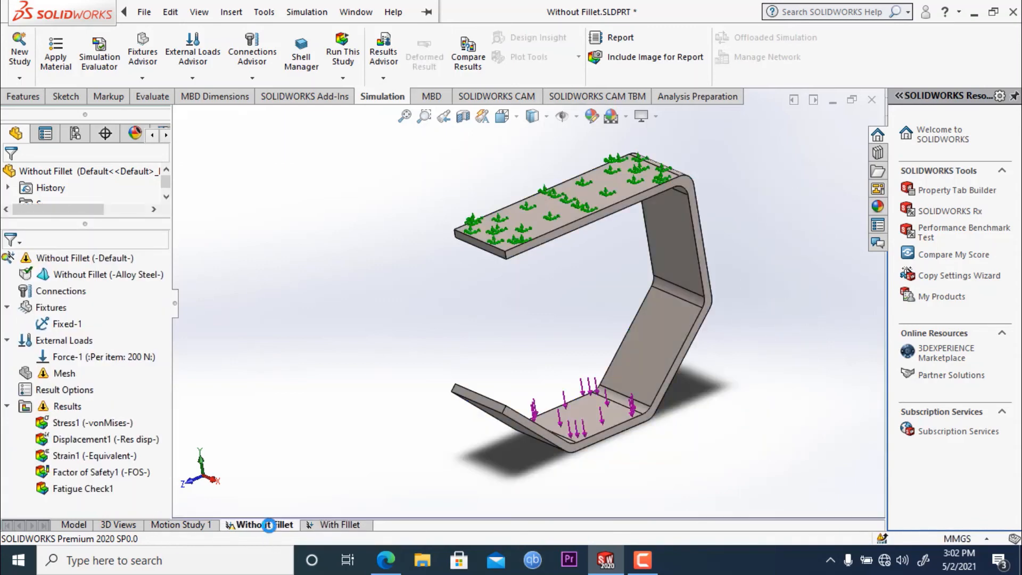
right_click(88, 422)
left_click(119, 307)
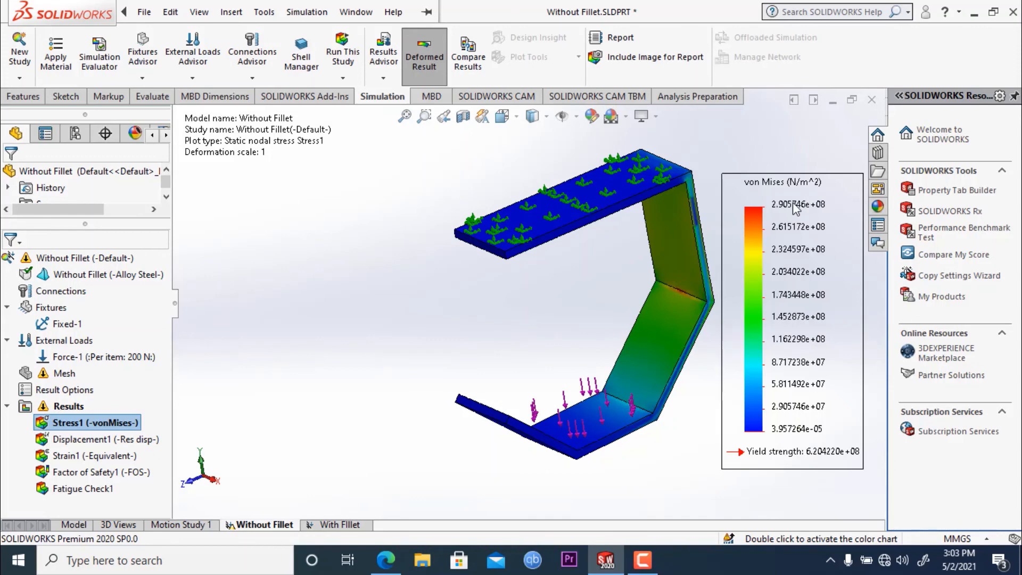
left_click(347, 525)
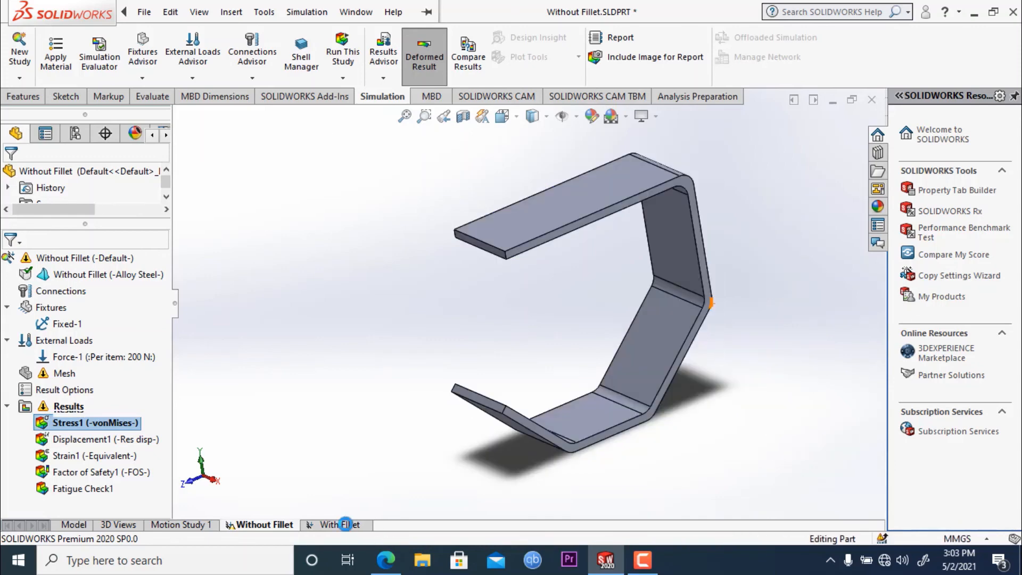
right_click(88, 470)
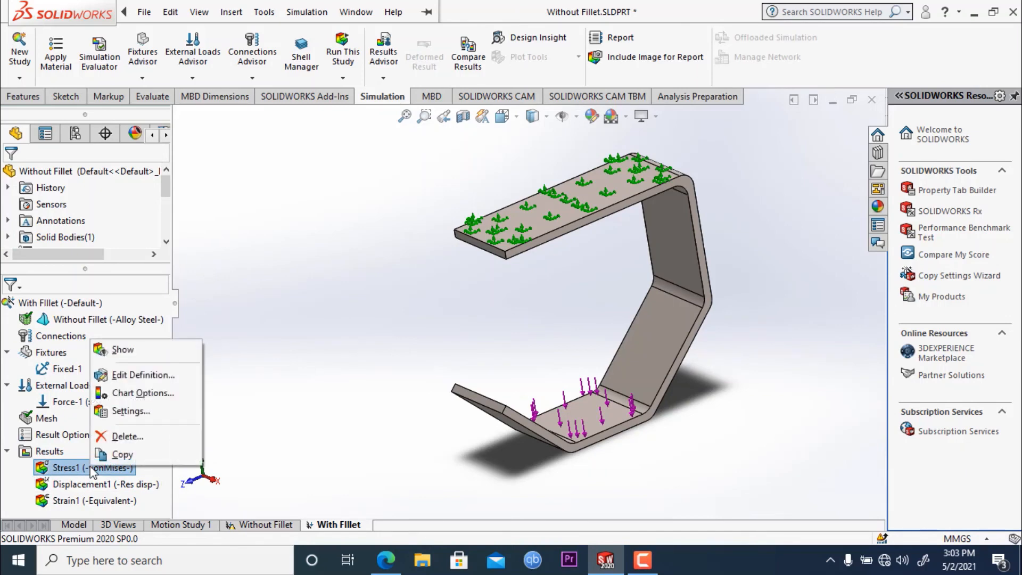
left_click(149, 351)
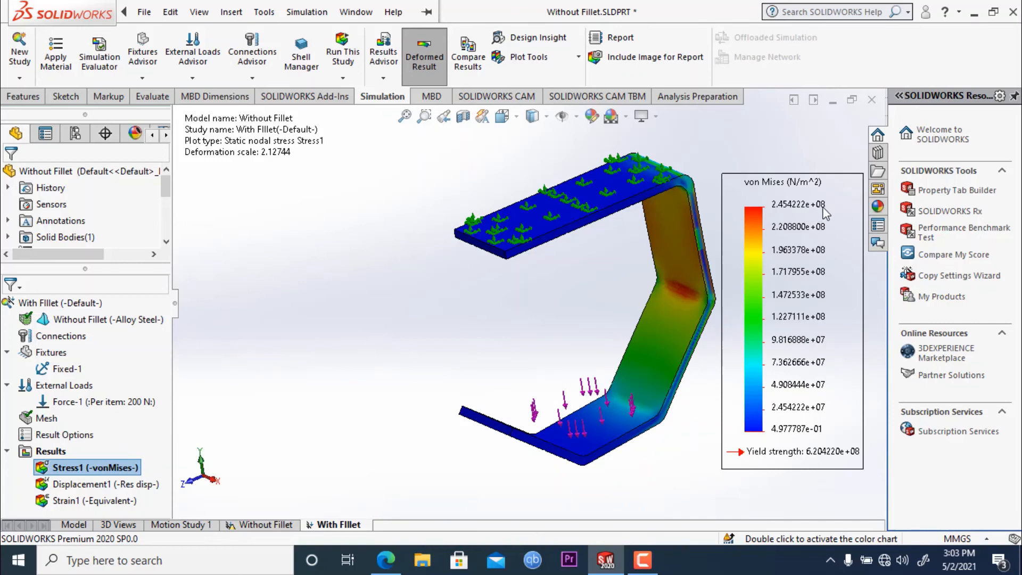
- Show the Without Fillet study's von Mises stress plot again and examine the stress at the sharp inner bends
left_click(277, 525)
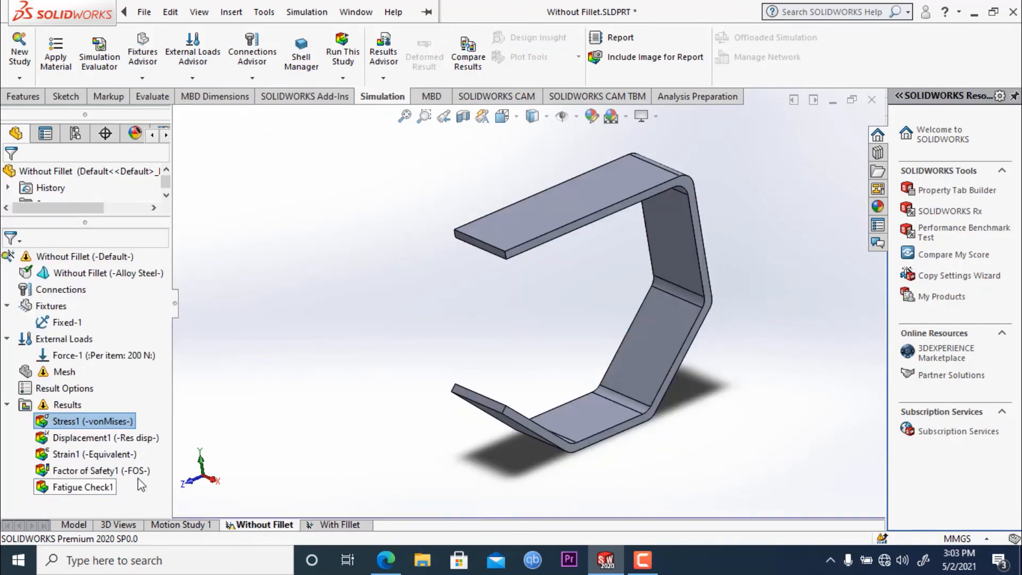
right_click(69, 422)
left_click(94, 426)
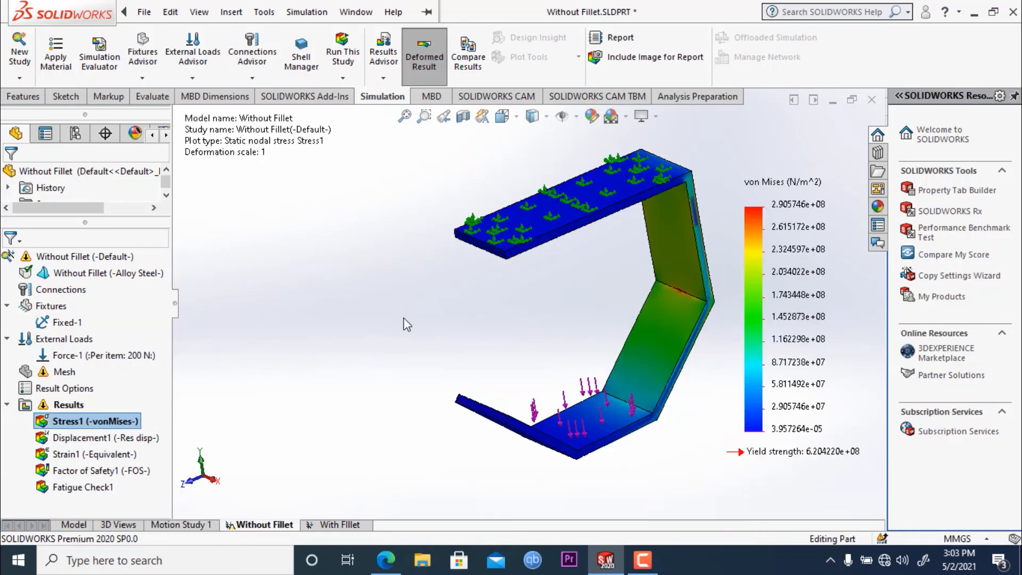
middle_click_drag(403, 318, 477, 308)
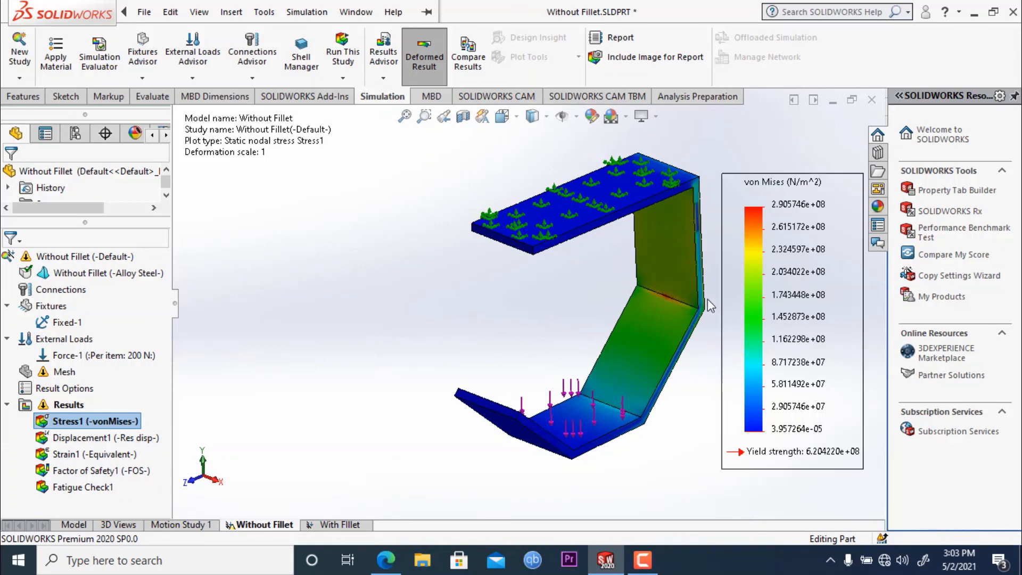
scroll(707, 299, "down", 2)
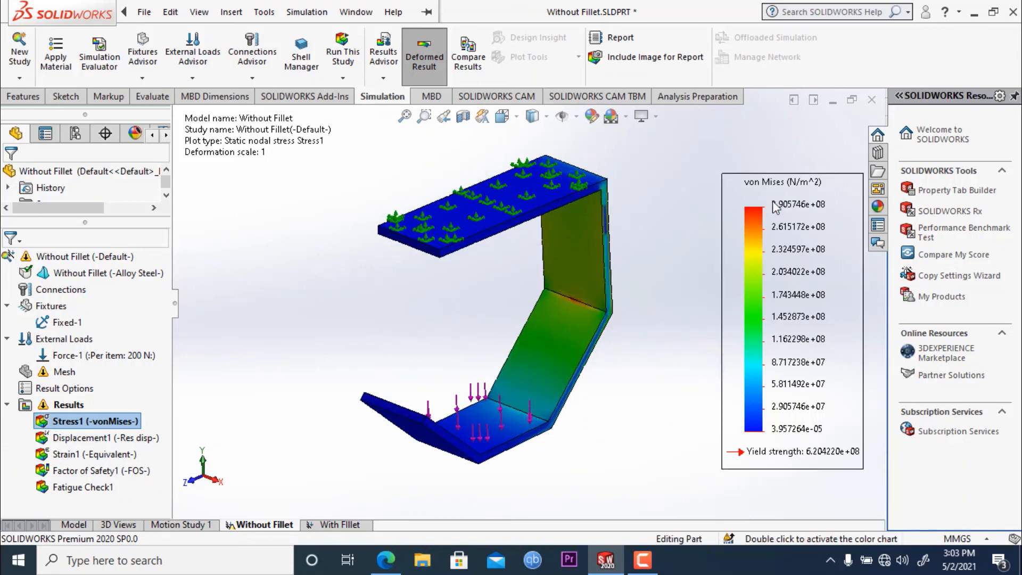
mouse_move(650, 261)
middle_mouse_down()
mouse_move(614, 281)
mouse_move(638, 260)
middle_mouse_up()
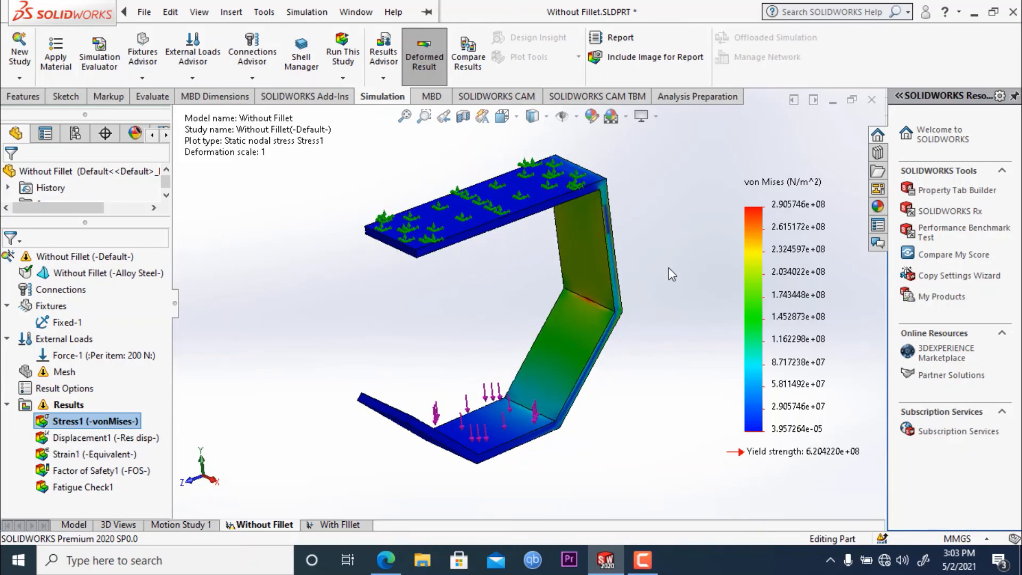
mouse_move(670, 256)
middle_mouse_down()
mouse_move(654, 259)
mouse_move(660, 251)
middle_mouse_up()
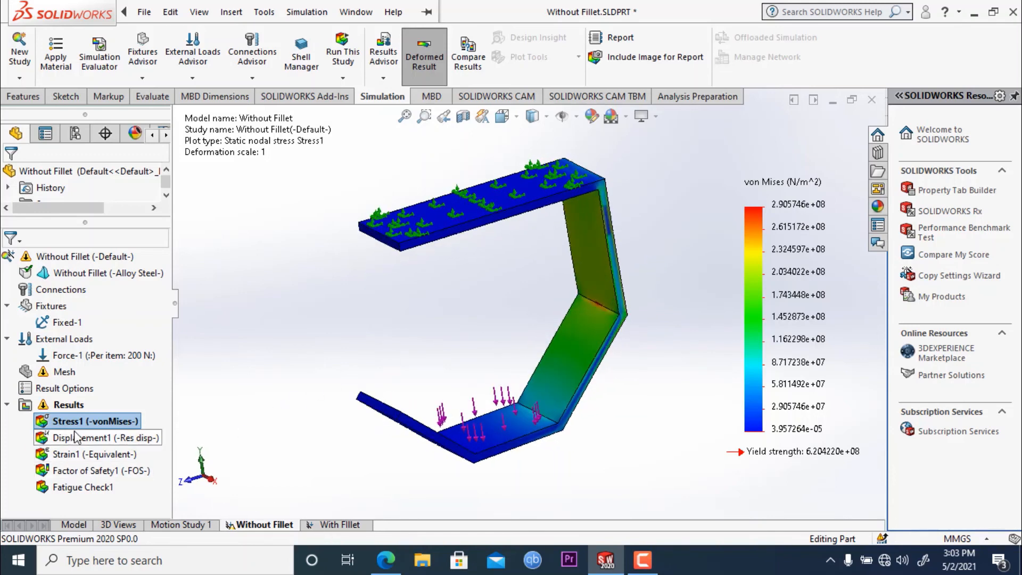
- Show the Factor of Safety plot of the Without Fillet study
left_click(83, 474)
right_click(83, 474)
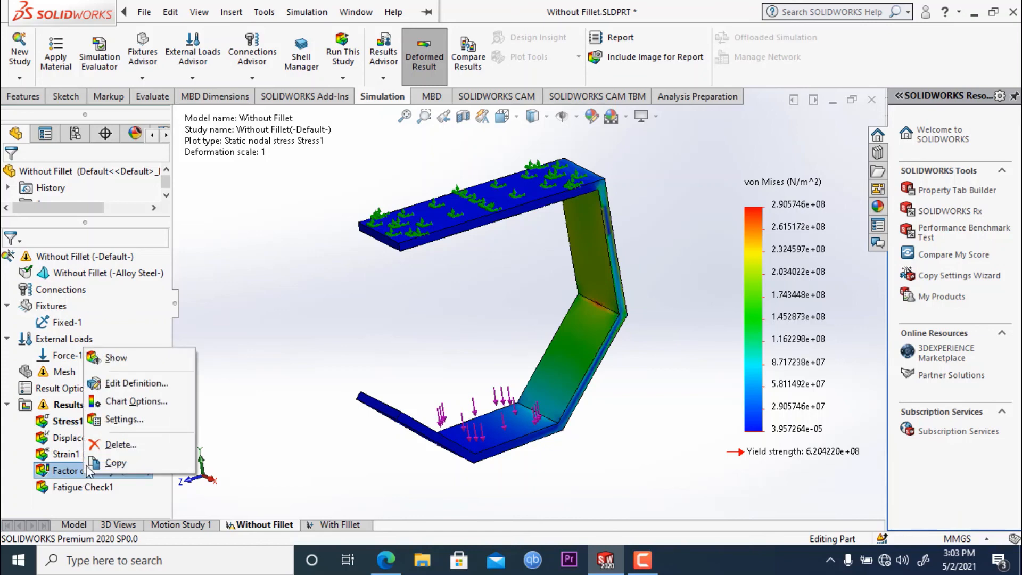
left_click(114, 354)
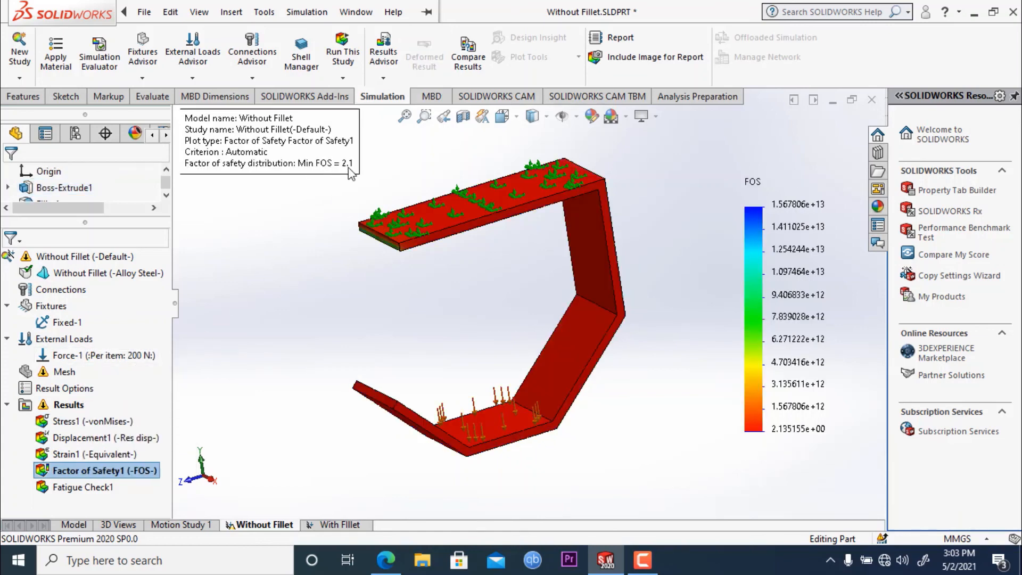
- Add a Factor of Safety plot to the With FIllet study for all bodies with the Automatic criterion and examine it around the strip
left_click(352, 527)
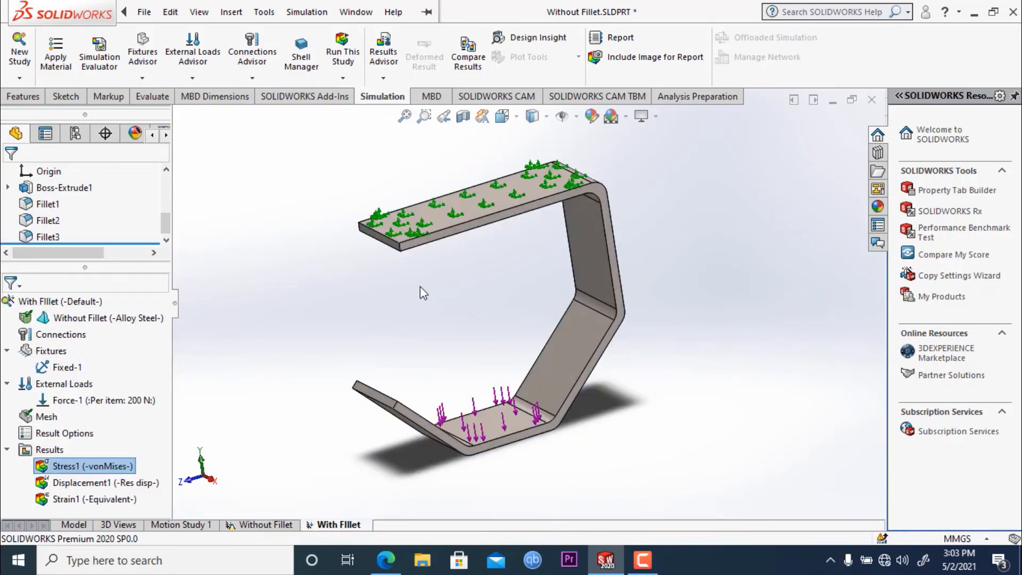
right_click(49, 452)
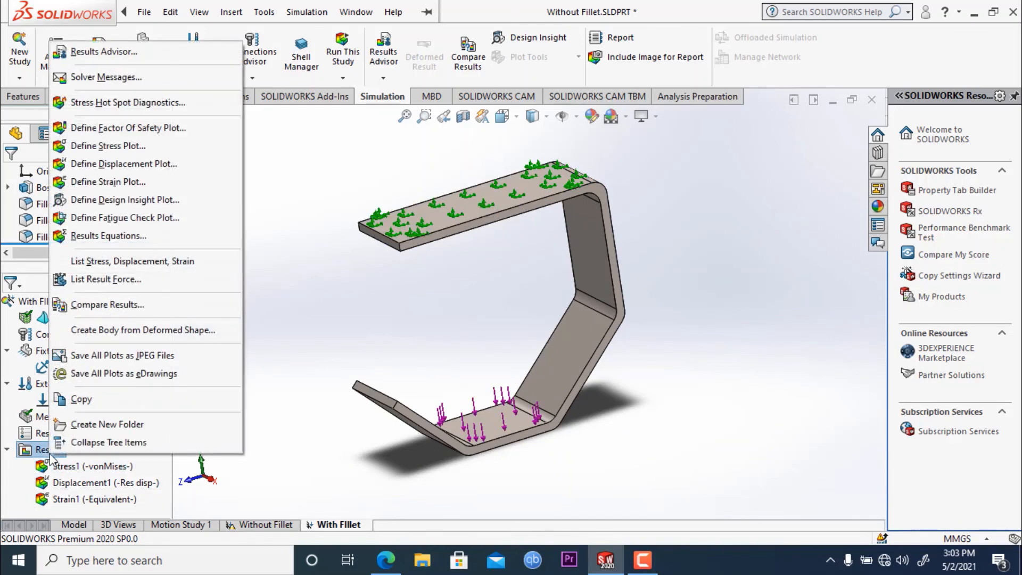
left_click(116, 133)
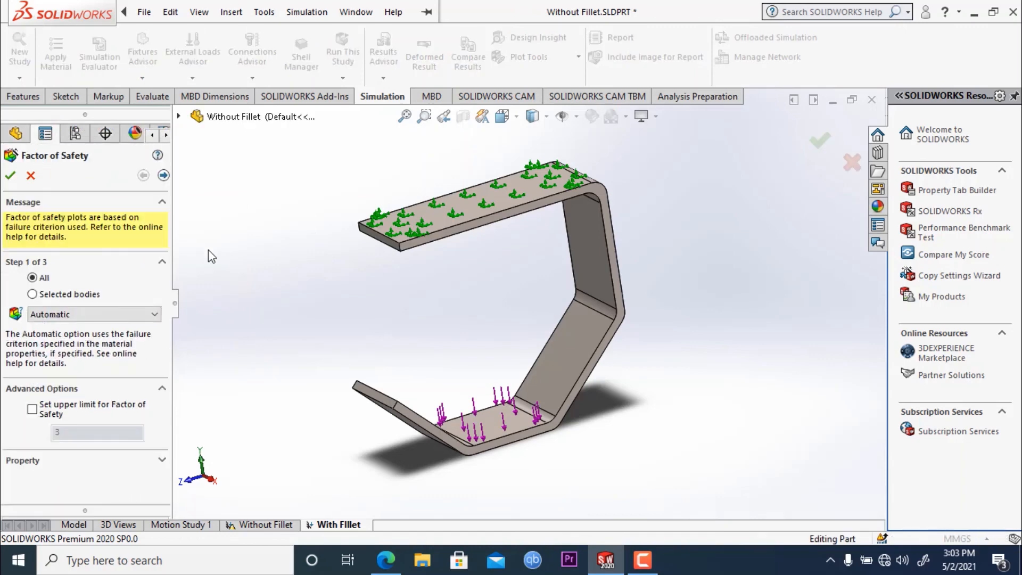
left_click(10, 176)
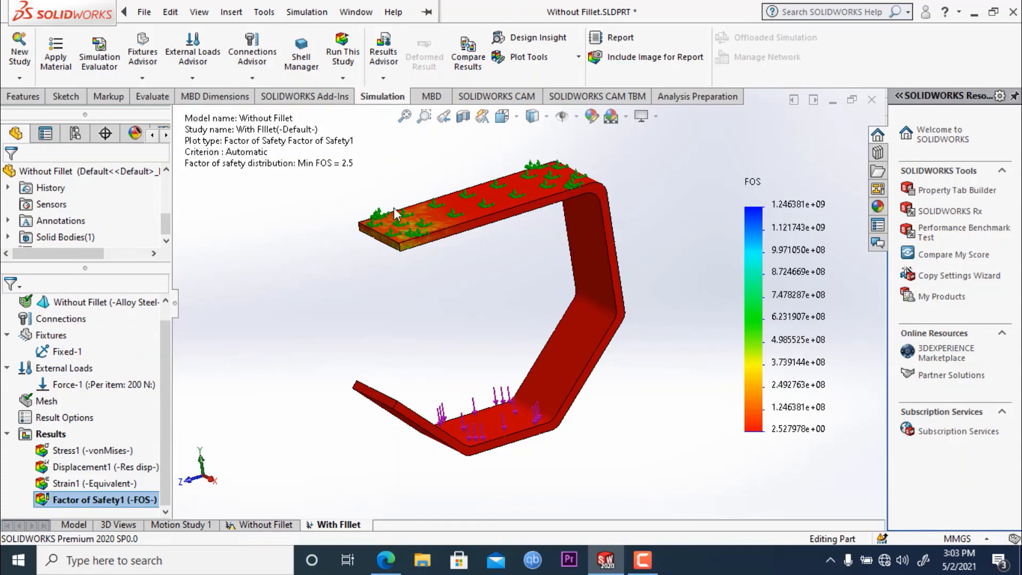
middle_click_drag(324, 244, 347, 262)
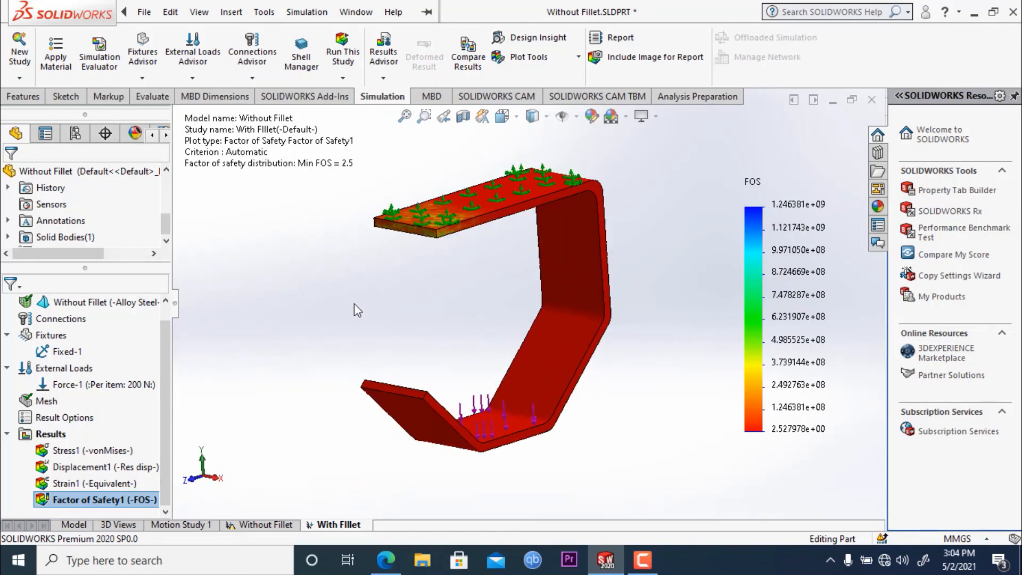
middle_click_drag(372, 312, 328, 315)
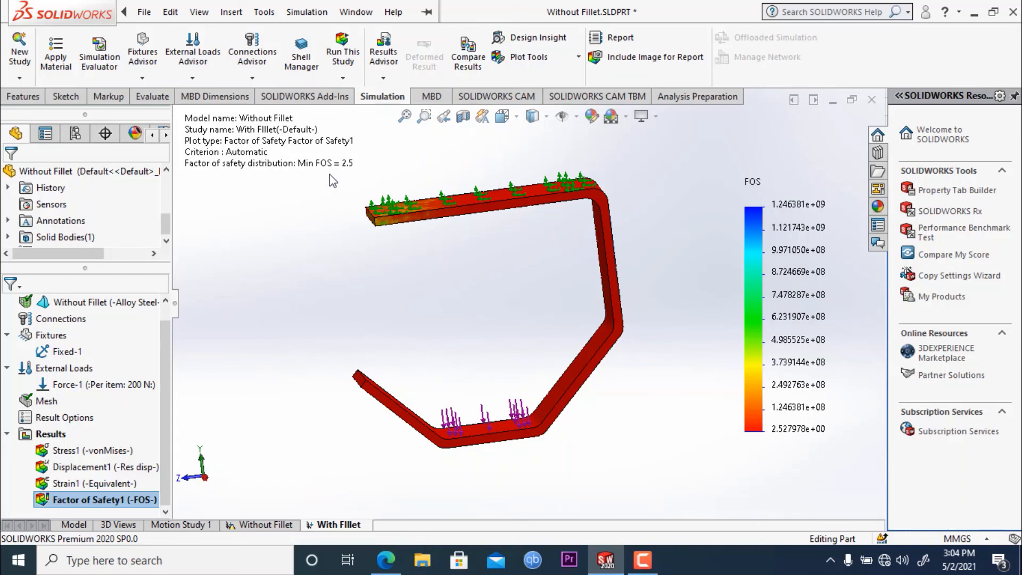
scroll(445, 312, "up", 1)
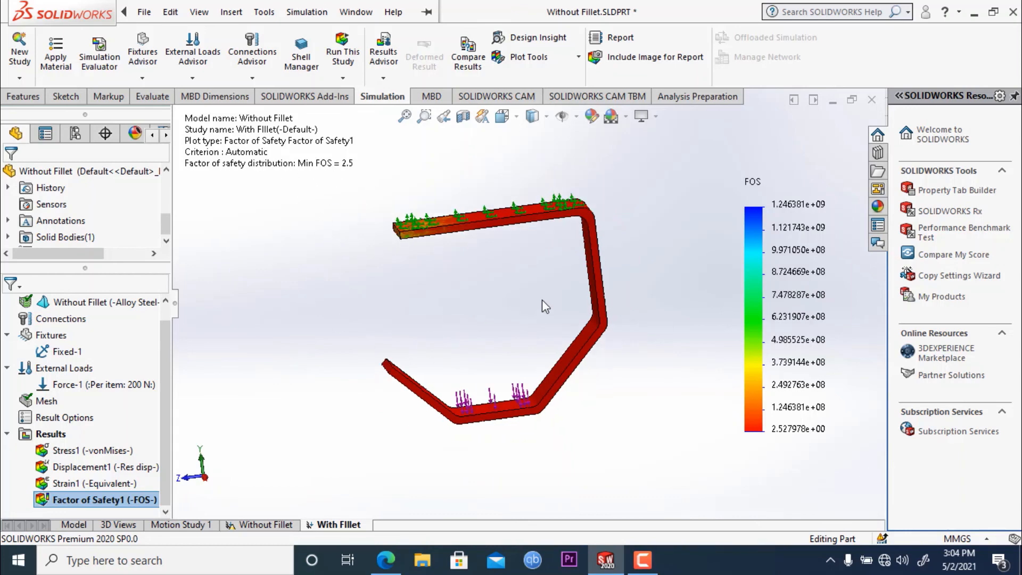
middle_click_drag(546, 307, 600, 285)
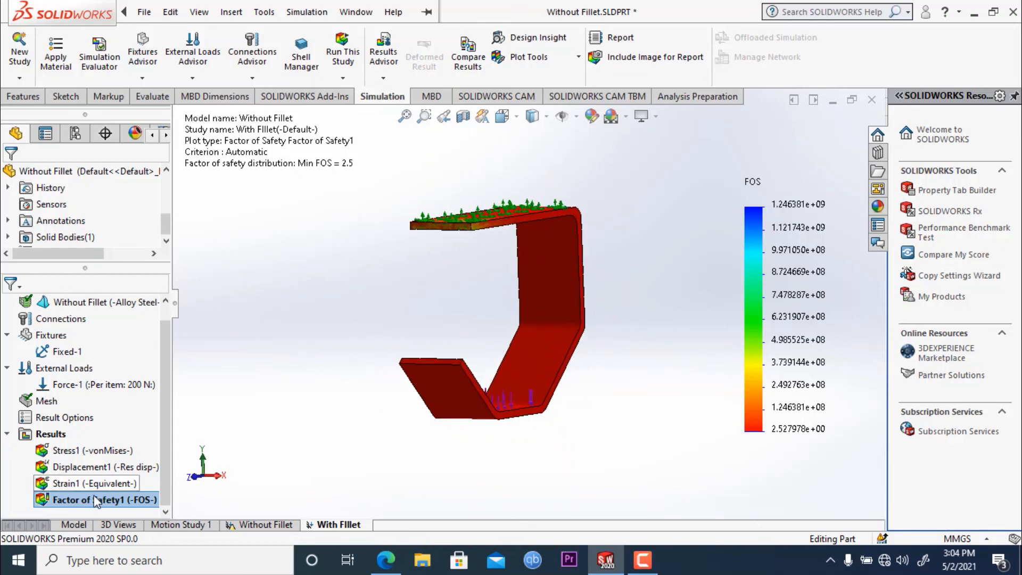
- Add a Fatigue Check plot to the With FIllet study's results and inspect the strip
right_click(53, 435)
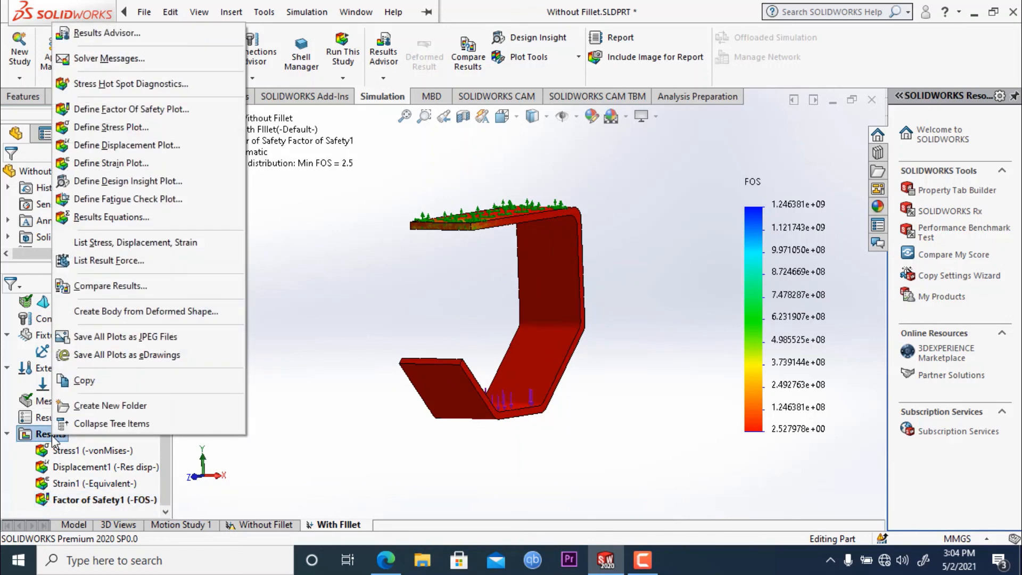
left_click(126, 205)
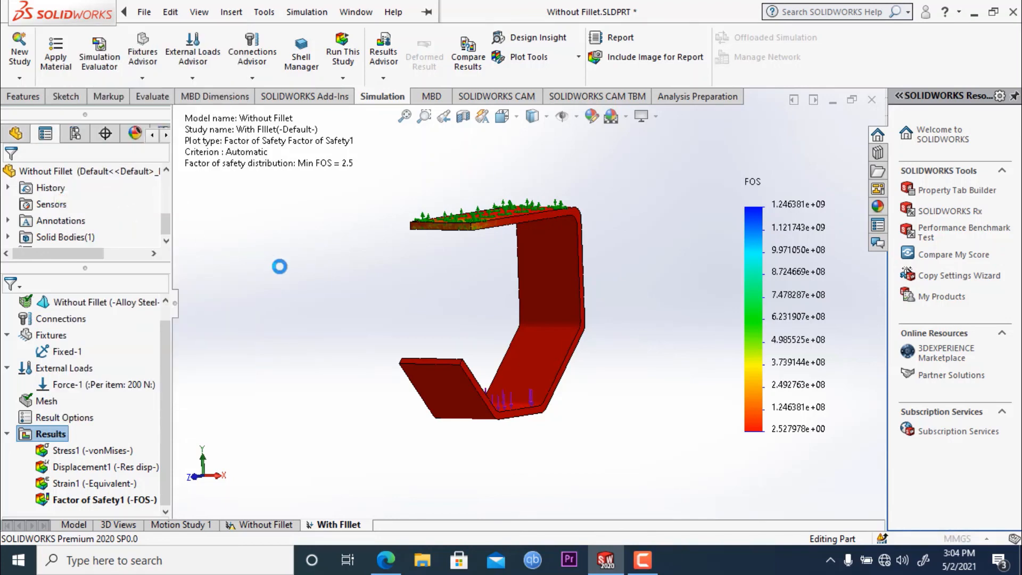
left_click(10, 175)
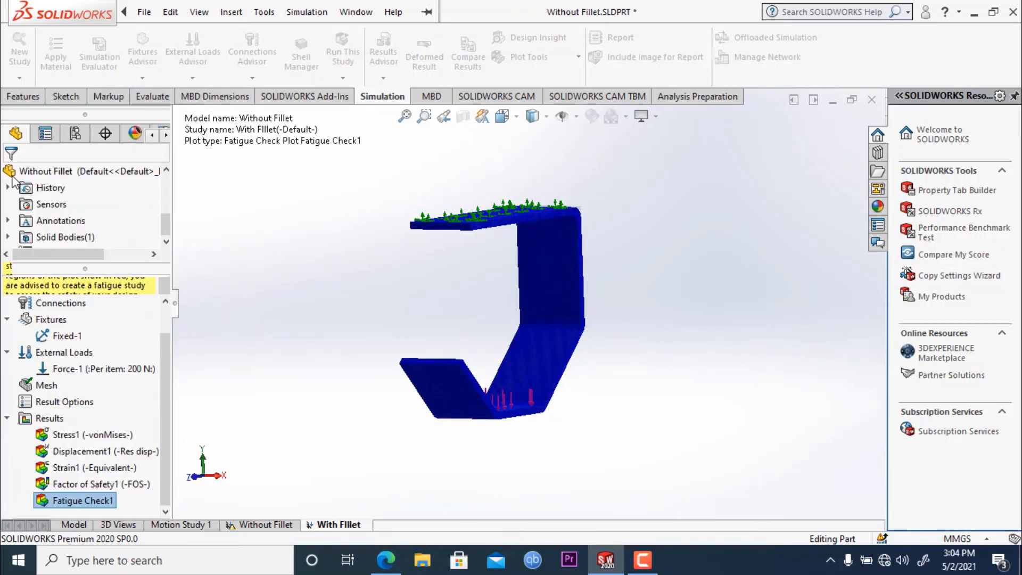
middle_click_drag(292, 322, 267, 438)
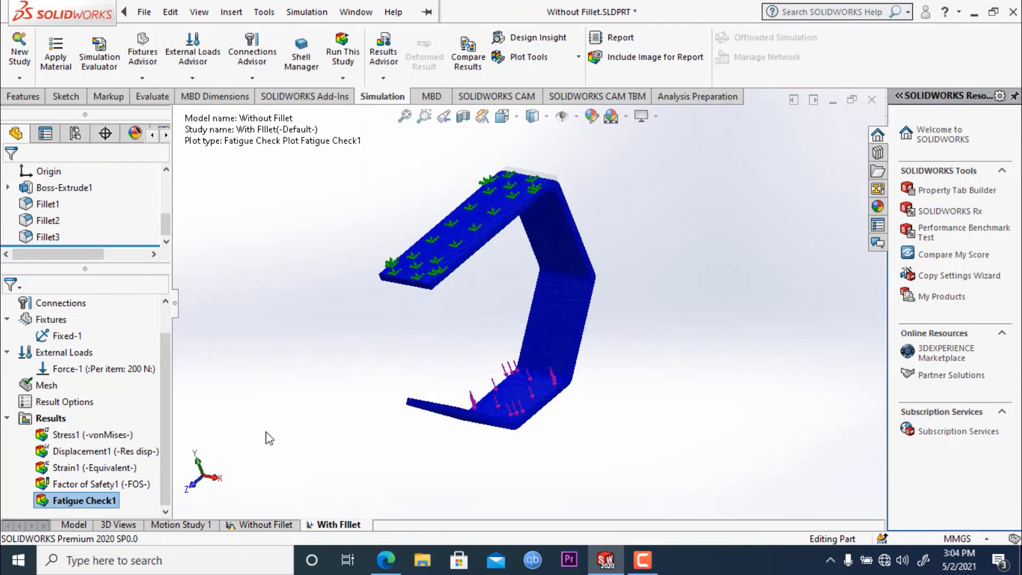
- Show the Without Fillet study's Fatigue Check plot and inspect the strip for comparison
left_click(266, 525)
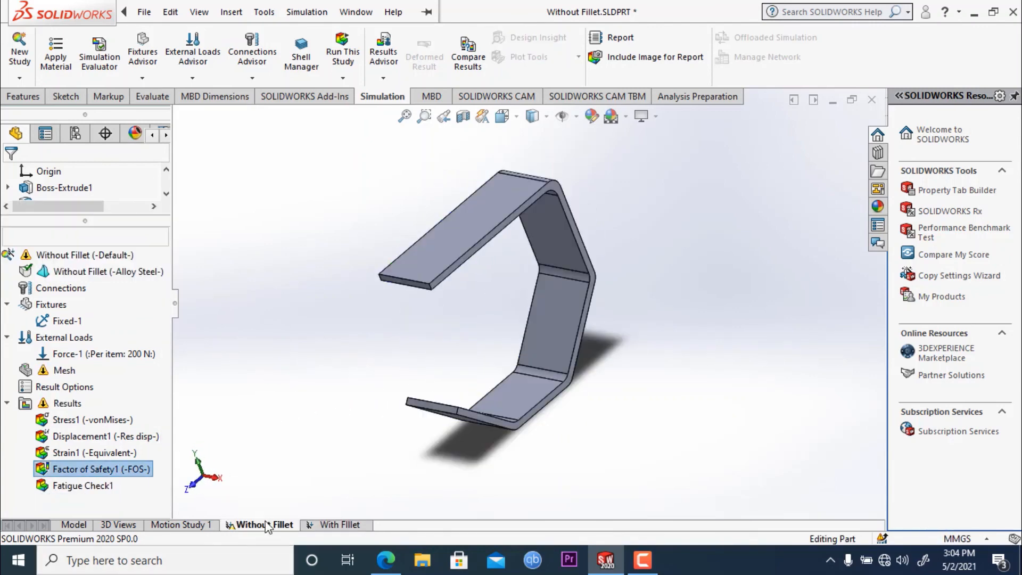
right_click(80, 486)
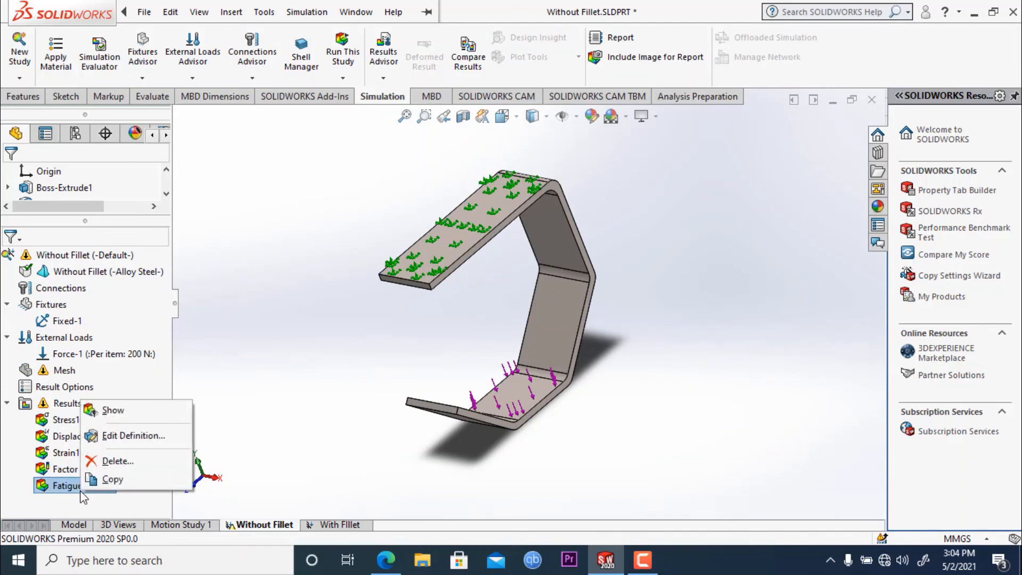
left_click(123, 415)
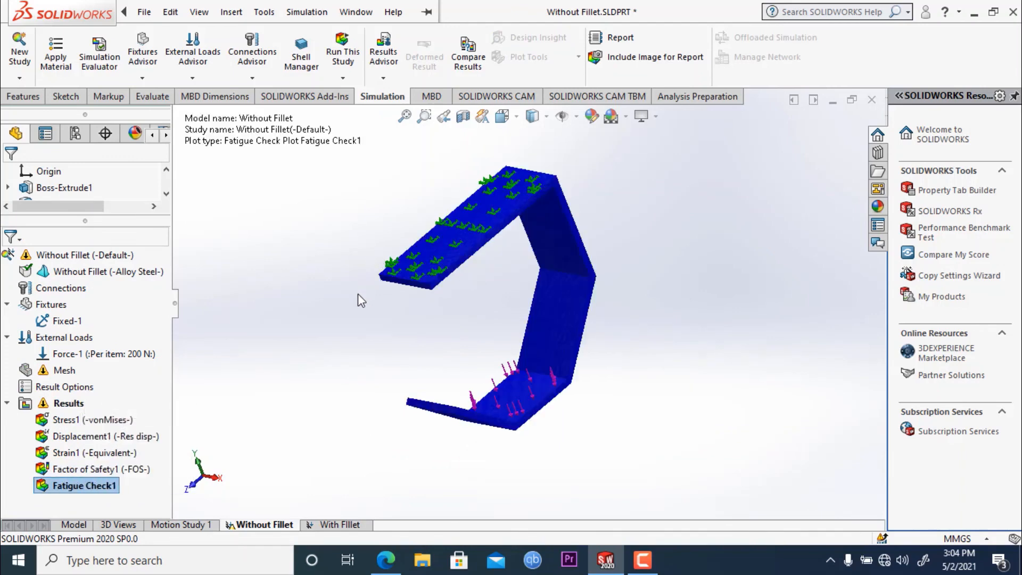
middle_click_drag(420, 295, 301, 319)
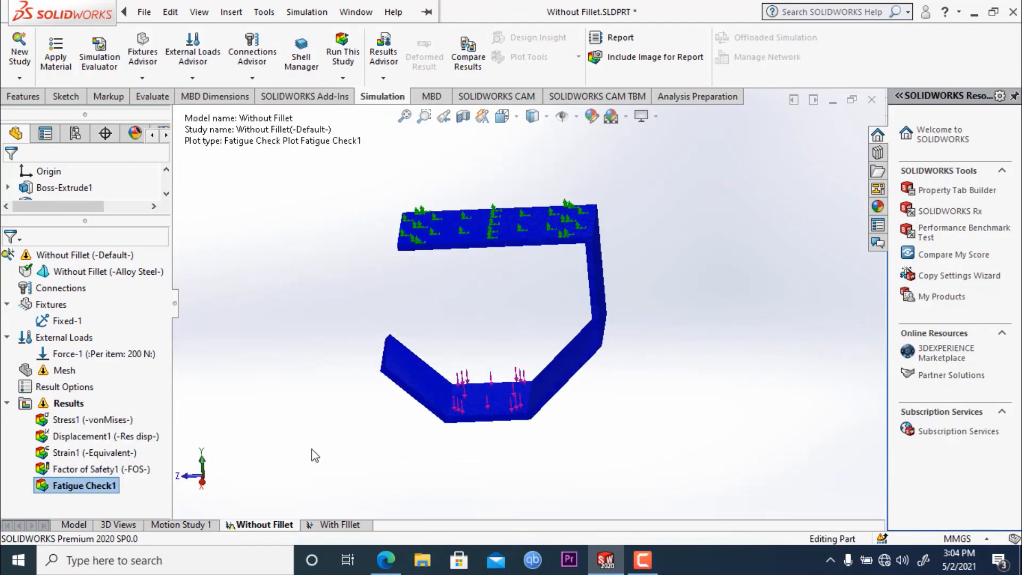
- Show the With FIllet study's resultant displacement plot and examine the deformed strip
left_click(341, 525)
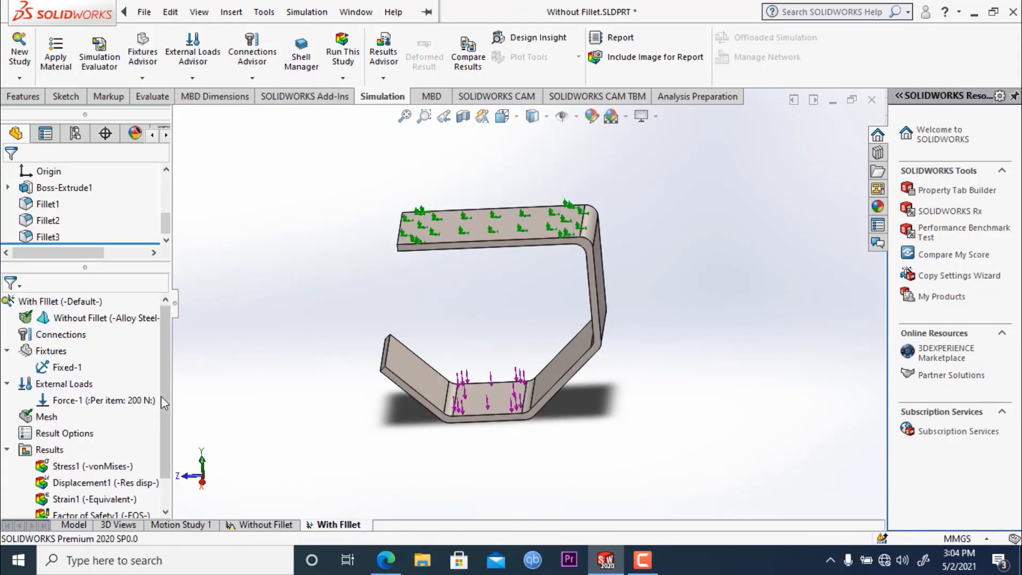
left_click_drag(161, 396, 164, 413)
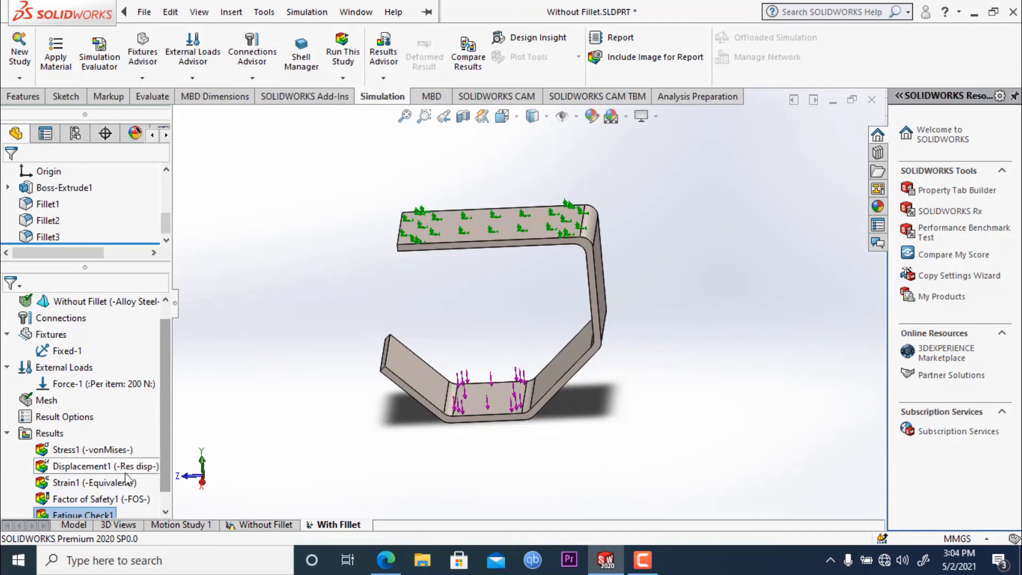
right_click(77, 464)
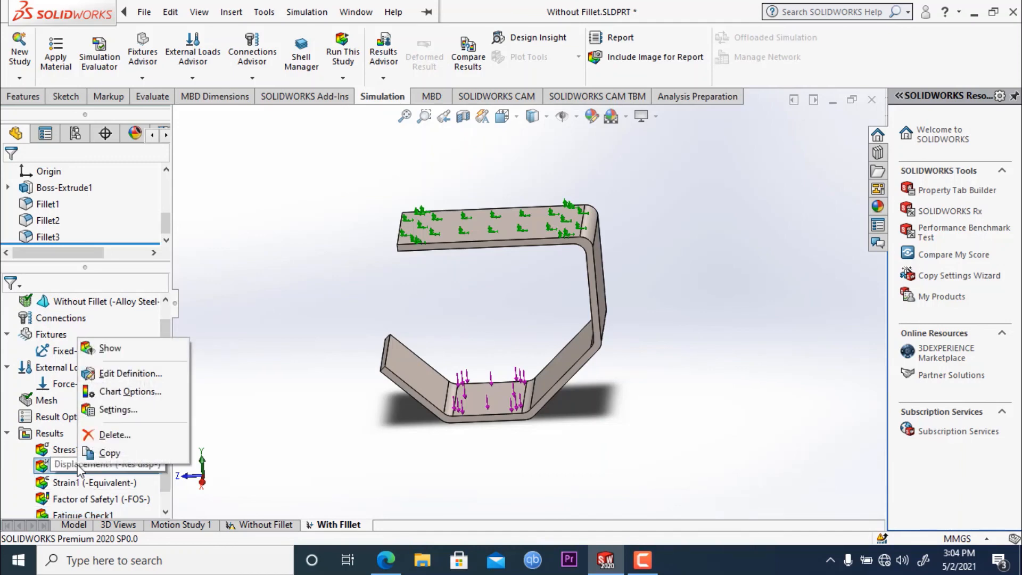
left_click(140, 348)
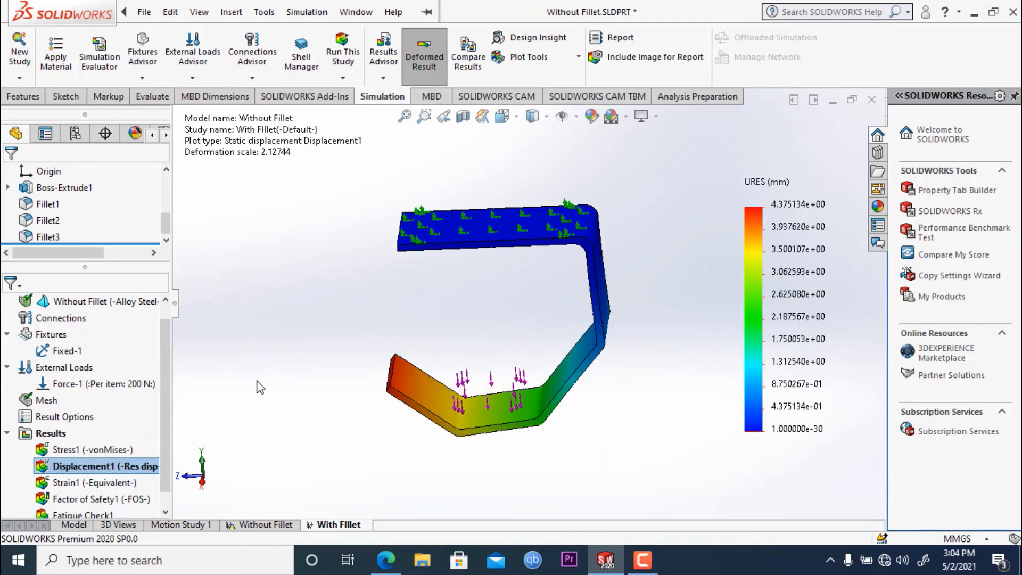
middle_click_drag(260, 387, 326, 393)
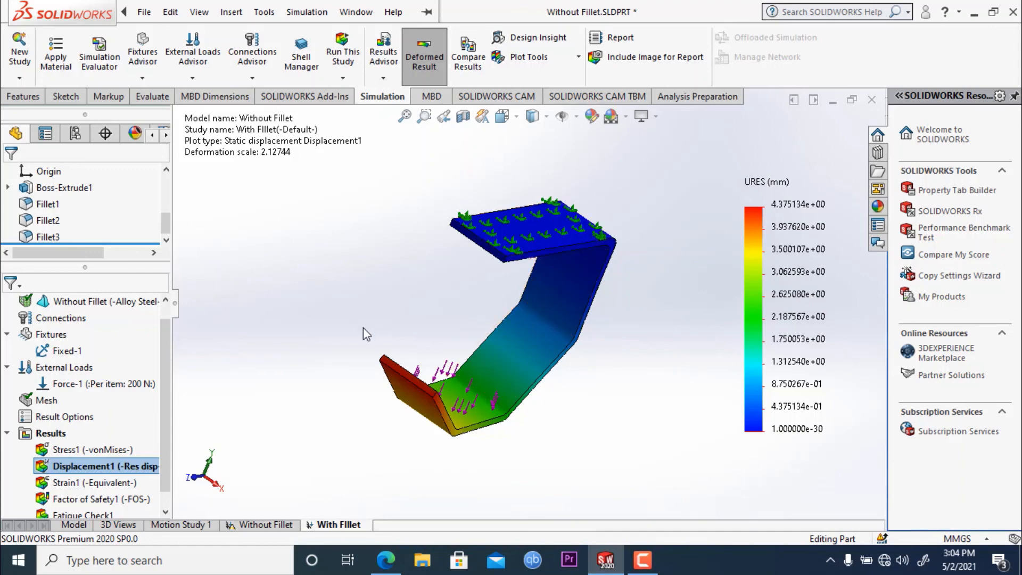
middle_click_drag(363, 327, 331, 294)
- Show the Without Fillet study's resultant displacement plot to compare its deformation with the filleted strip
left_click(285, 525)
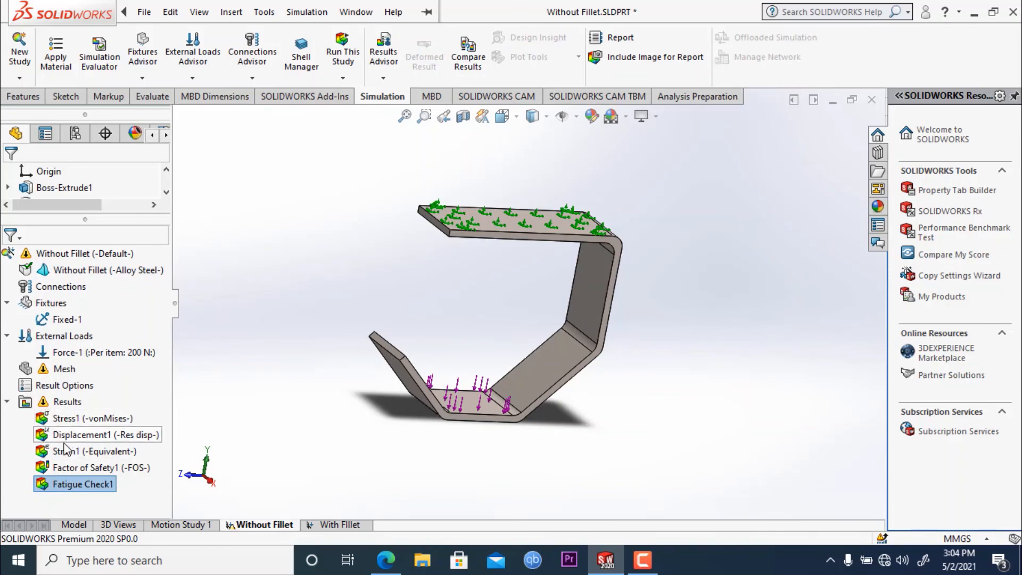
right_click(73, 438)
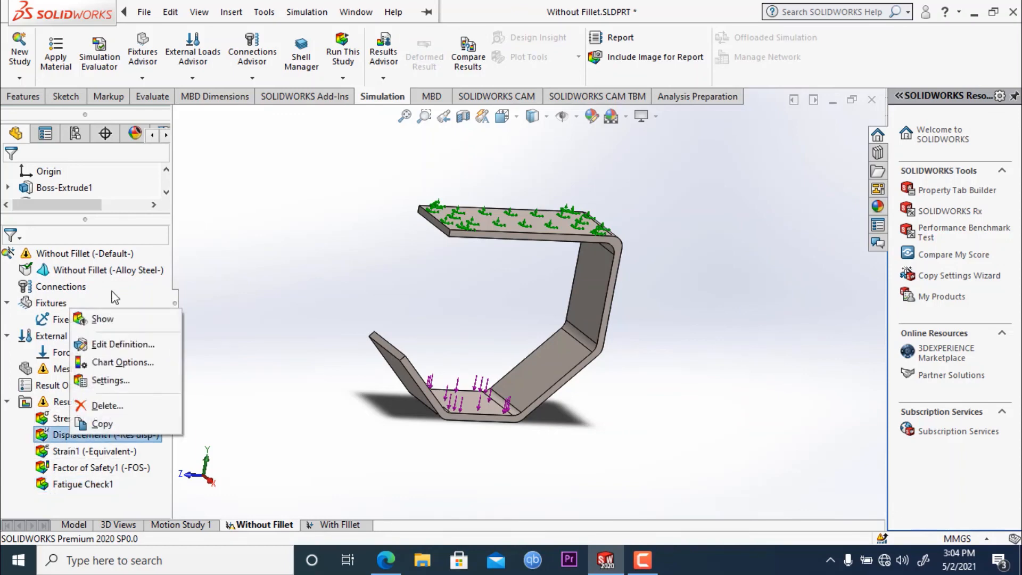
left_click(79, 316)
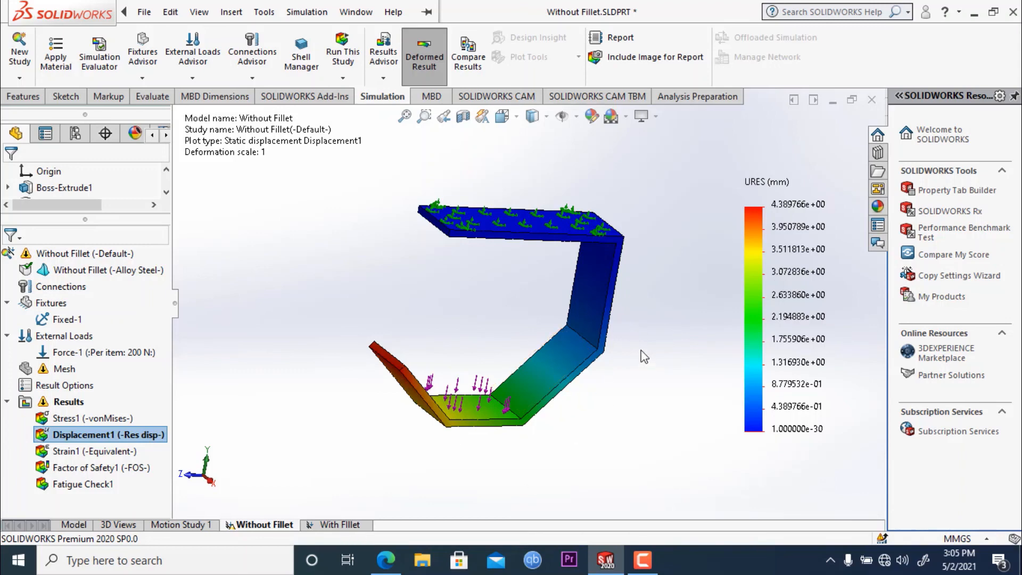
mouse_move(642, 351)
middle_mouse_down()
mouse_move(612, 384)
mouse_move(541, 413)
mouse_move(483, 487)
mouse_move(463, 535)
mouse_move(644, 360)
middle_mouse_up()
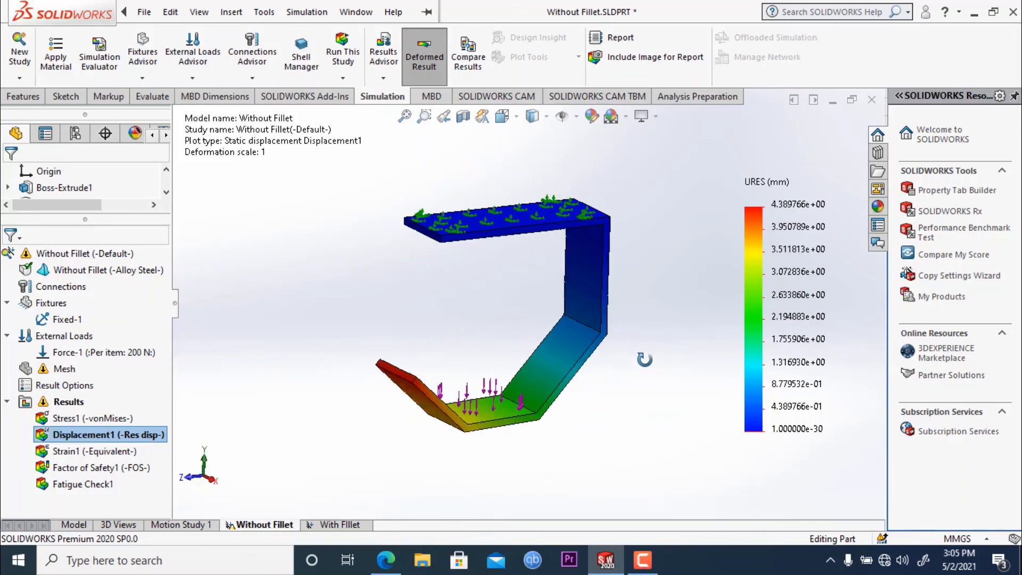